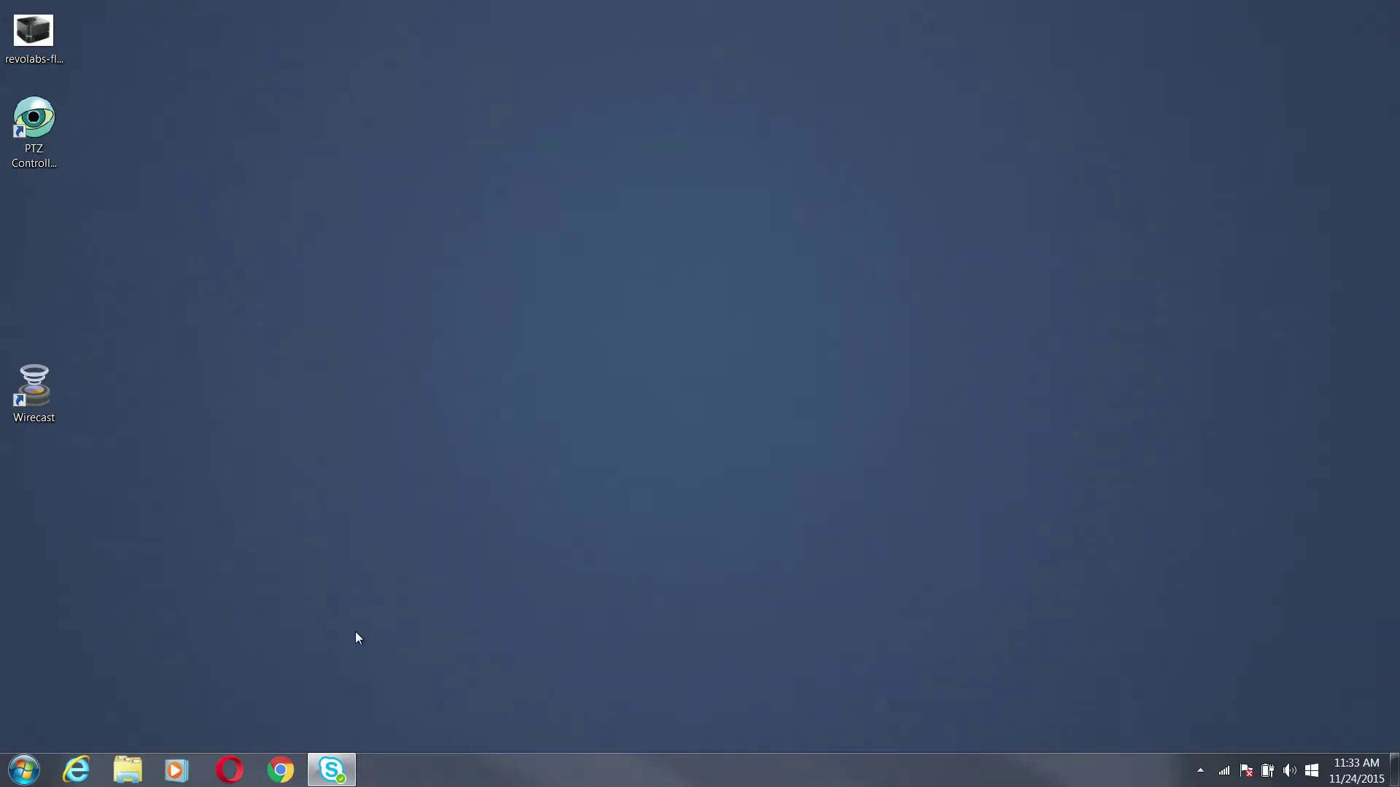
- Launch Wirecast, skip the introductory tutorial and maximize the main window
double_click(42, 386)
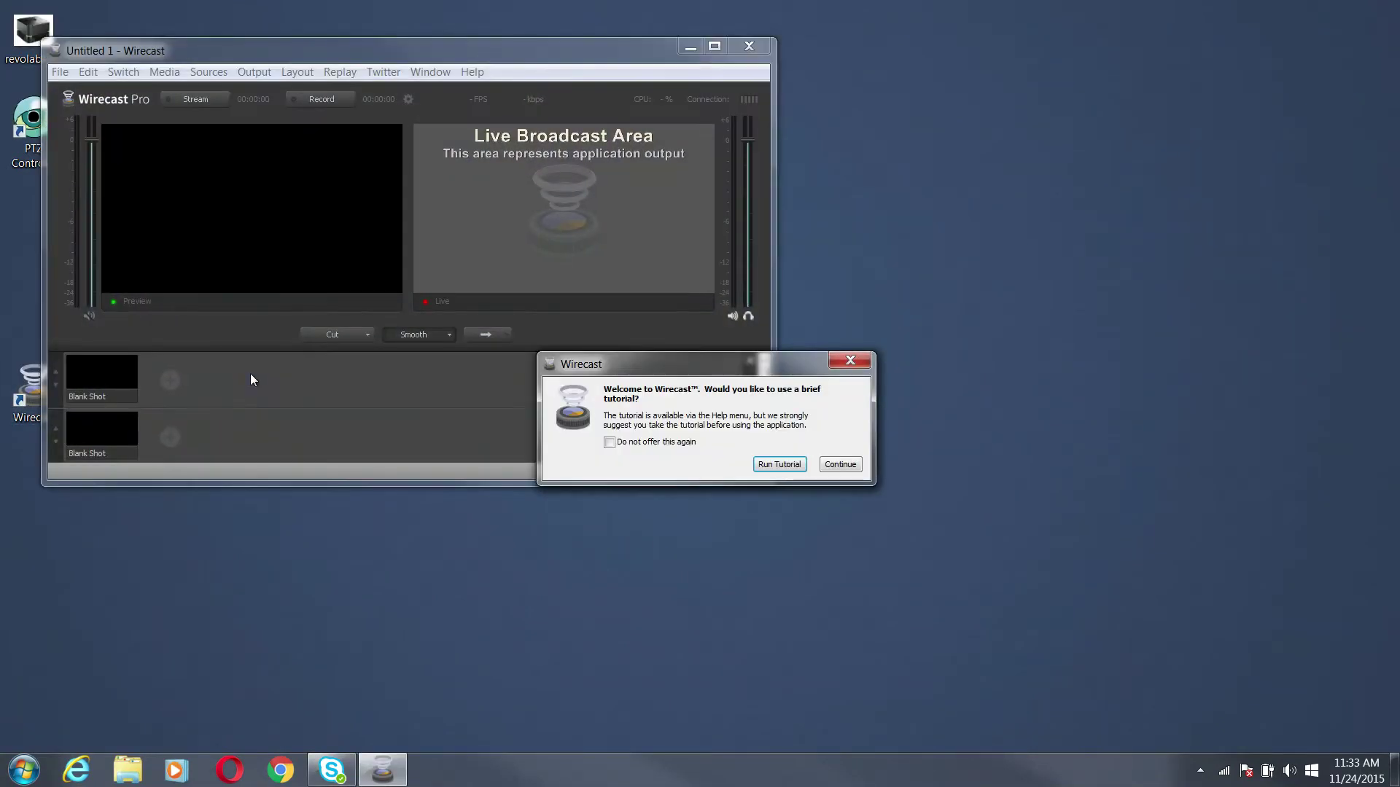
left_click(840, 465)
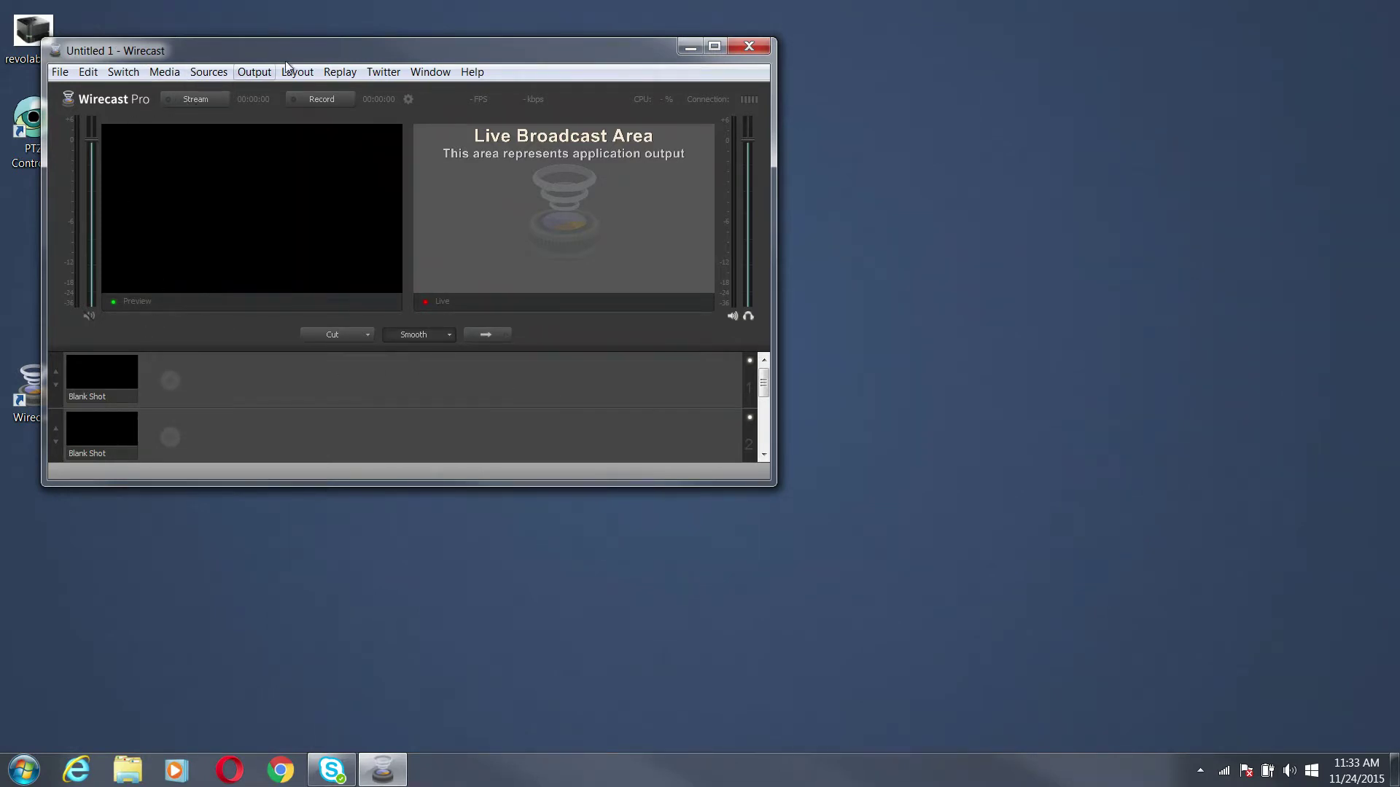
left_click(713, 46)
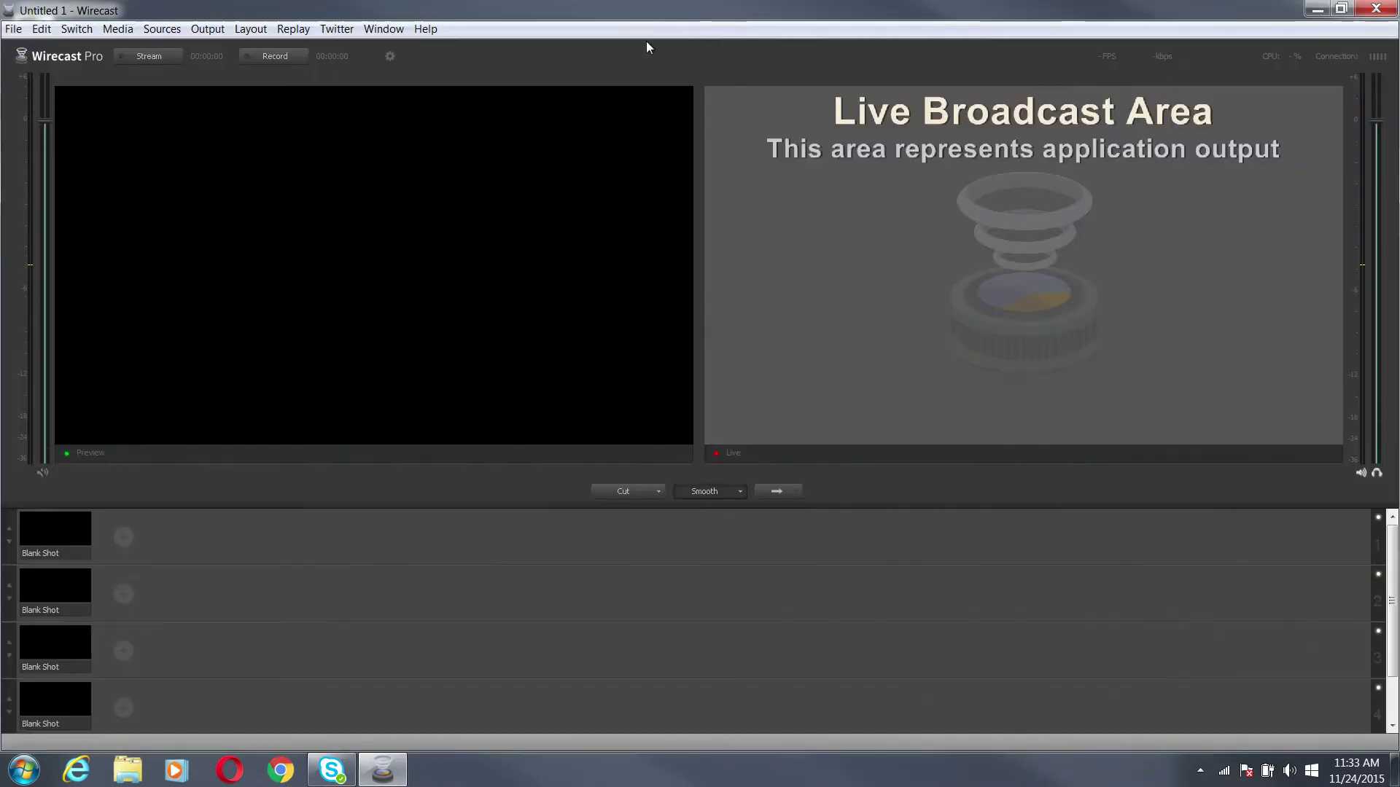
- Show the source settings and compare the previews, URIs and stream attributes of the My Desk and office web streams
left_click(162, 29)
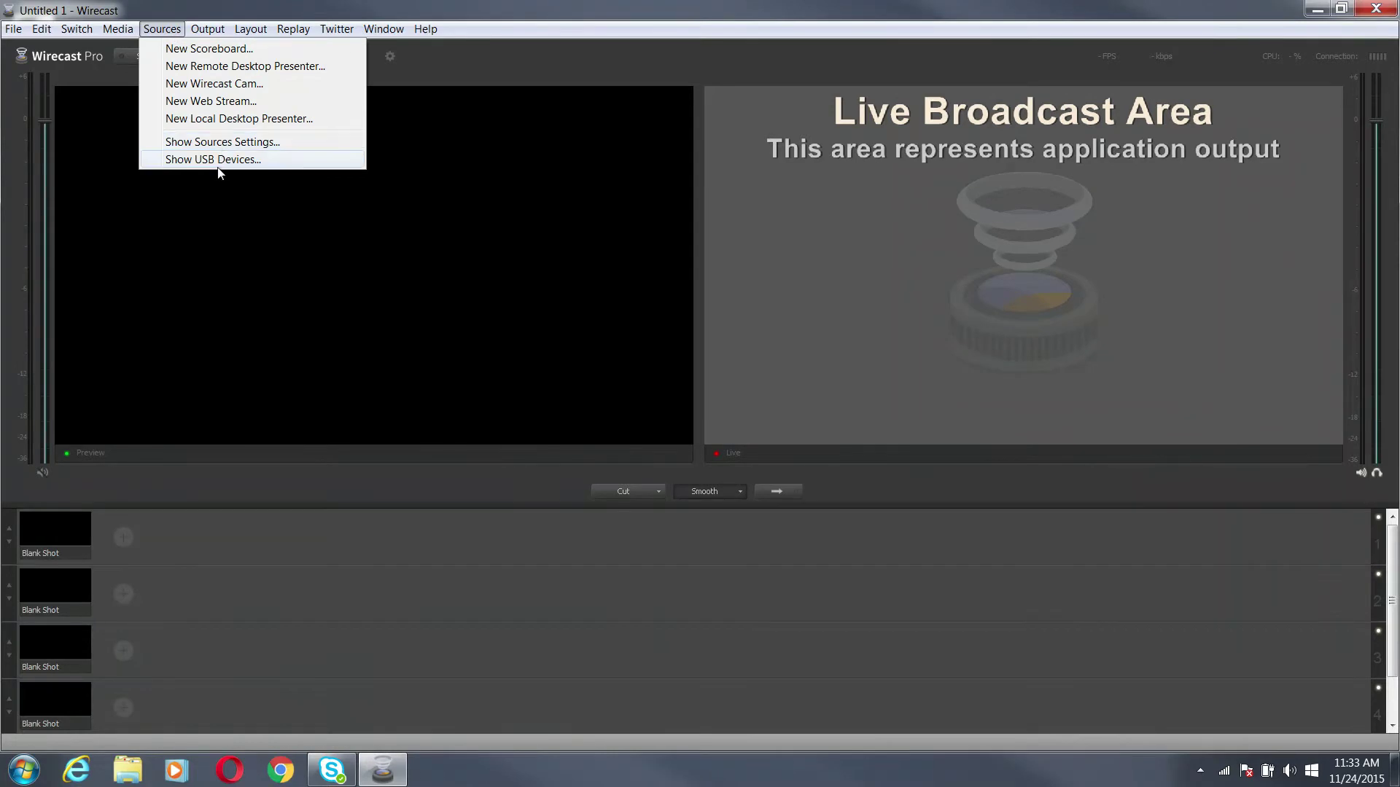
left_click(219, 142)
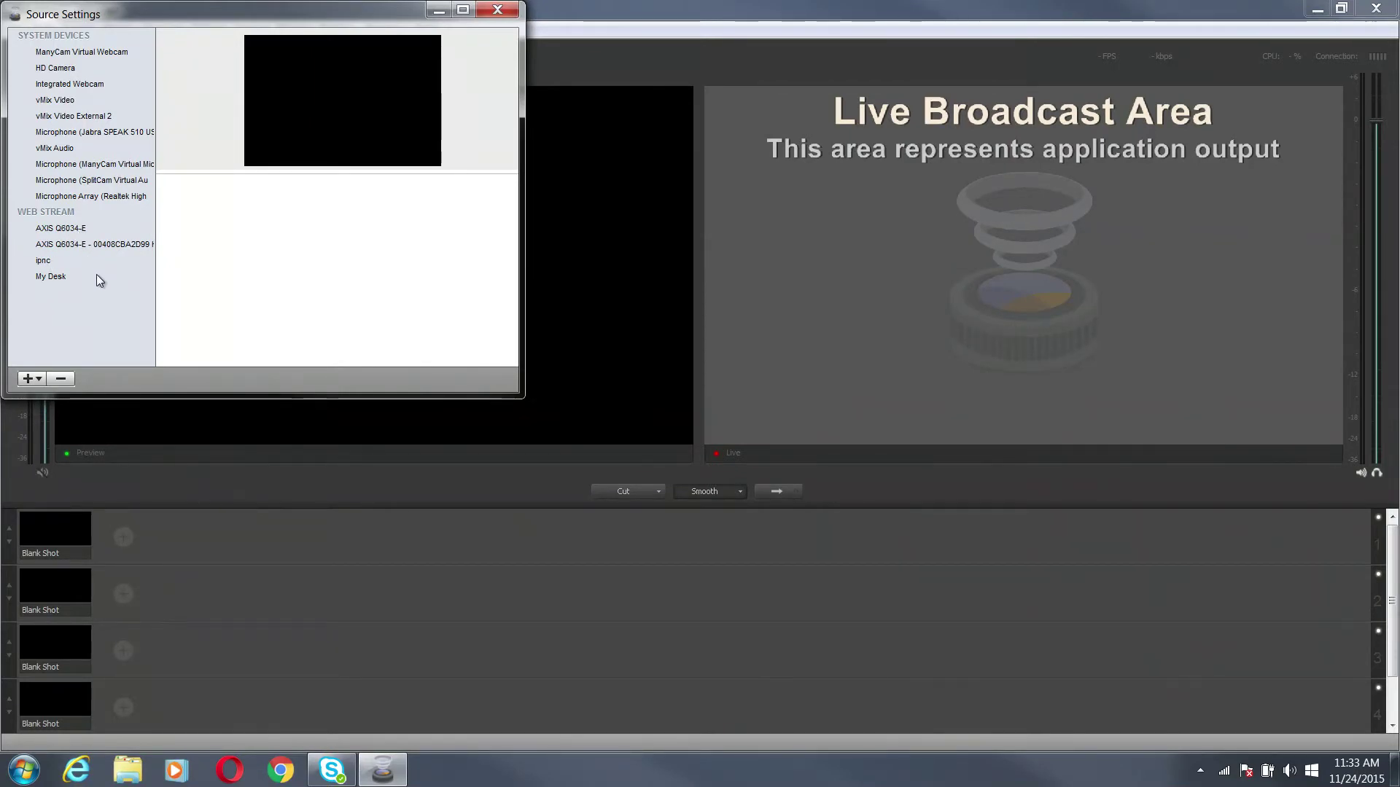
left_click(54, 275)
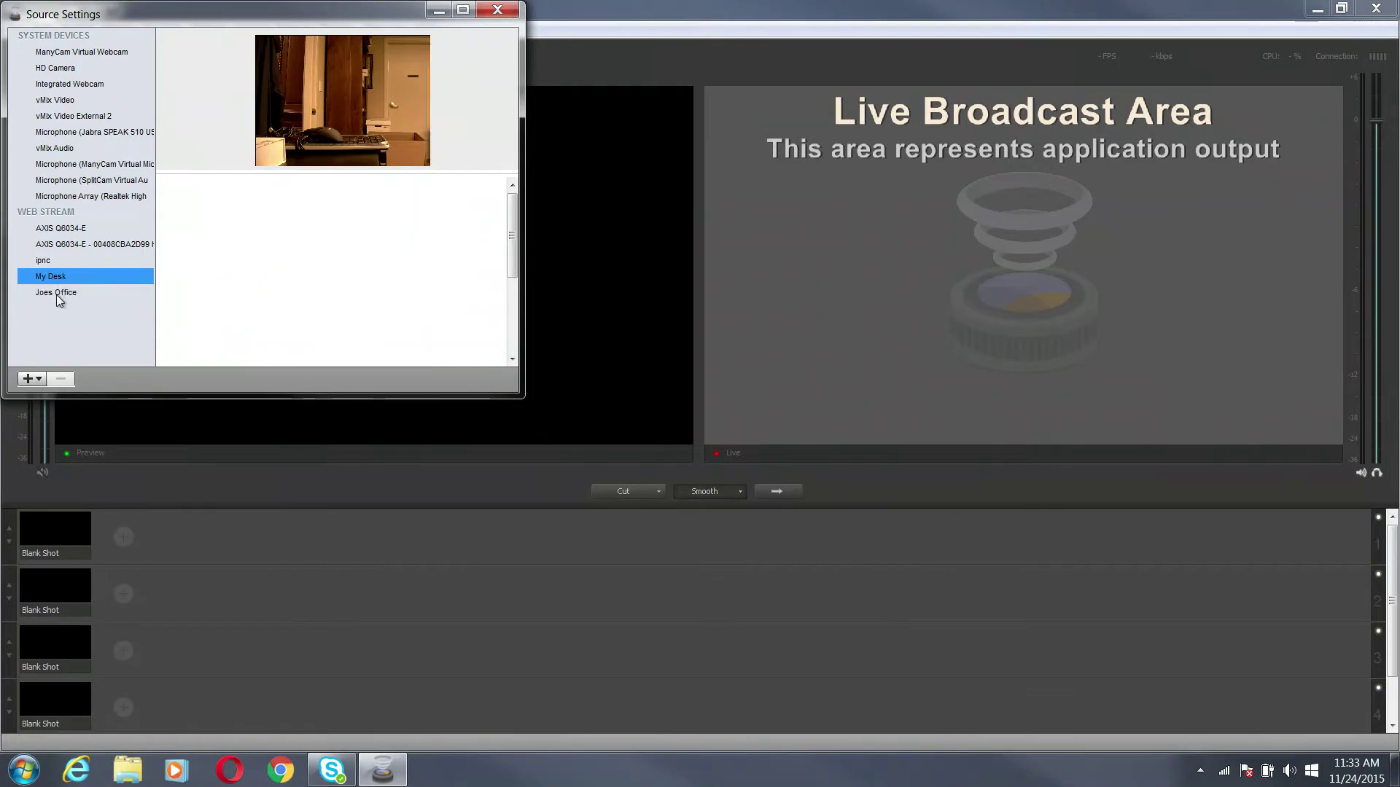
left_click(58, 295)
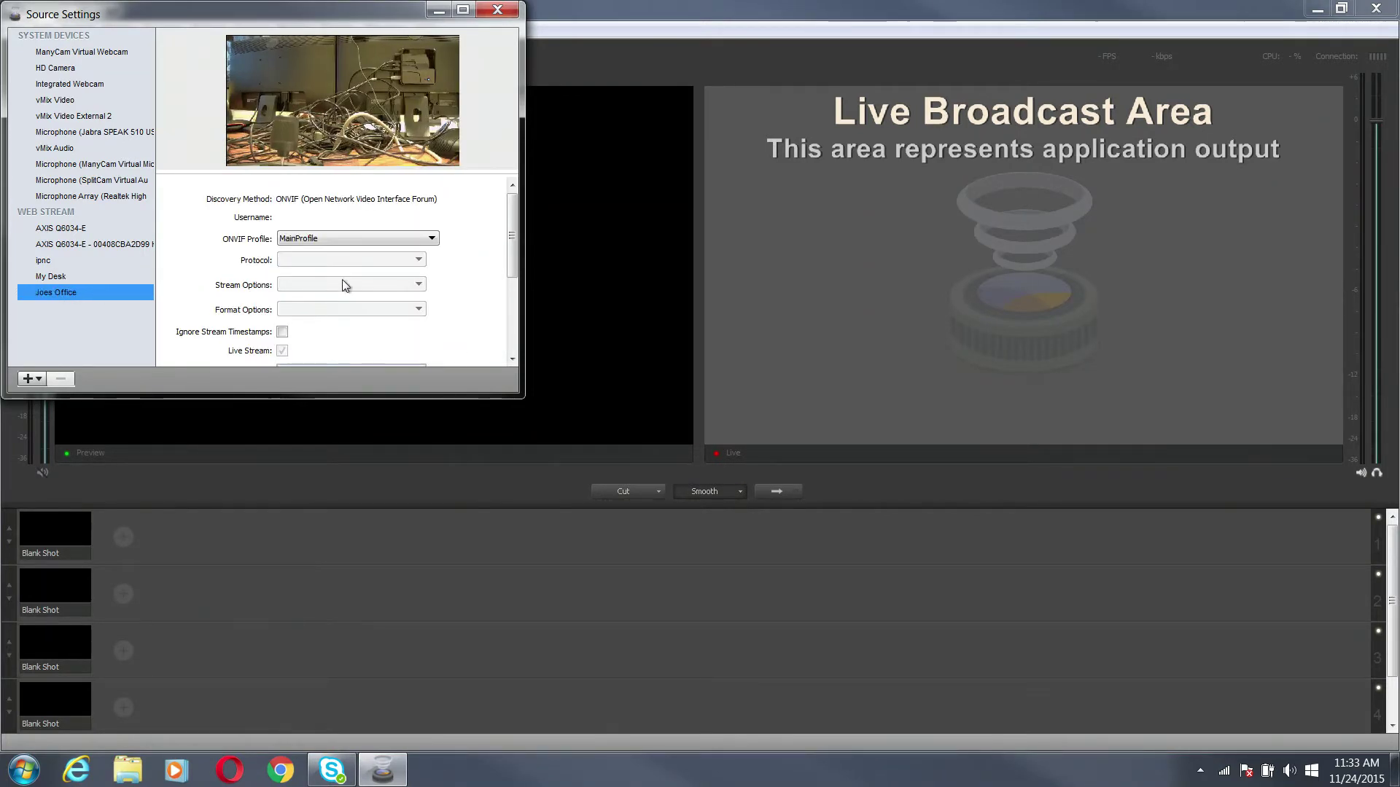
scroll(359, 283, "down", 3)
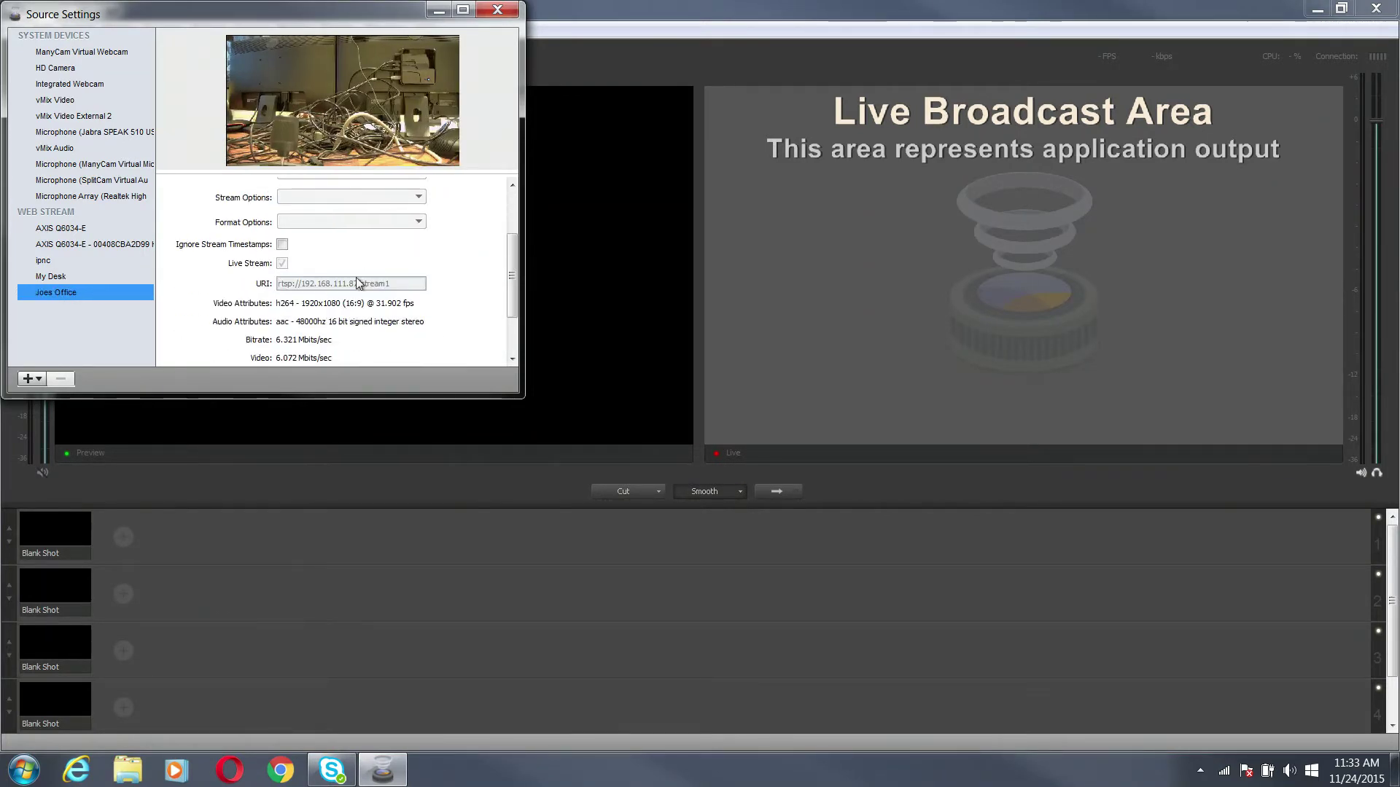
left_click(69, 276)
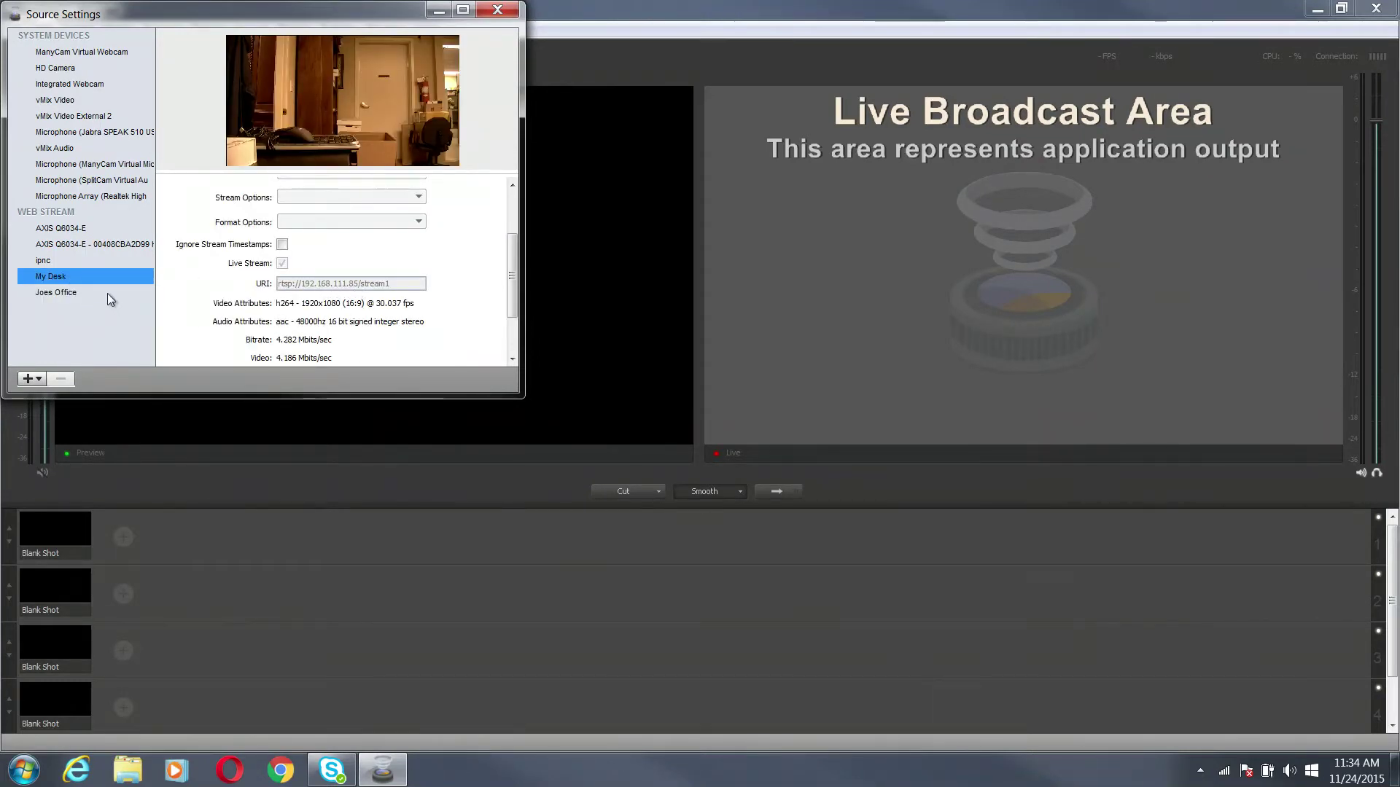
scroll(292, 270, "down", 3)
scroll(292, 270, "up", 4)
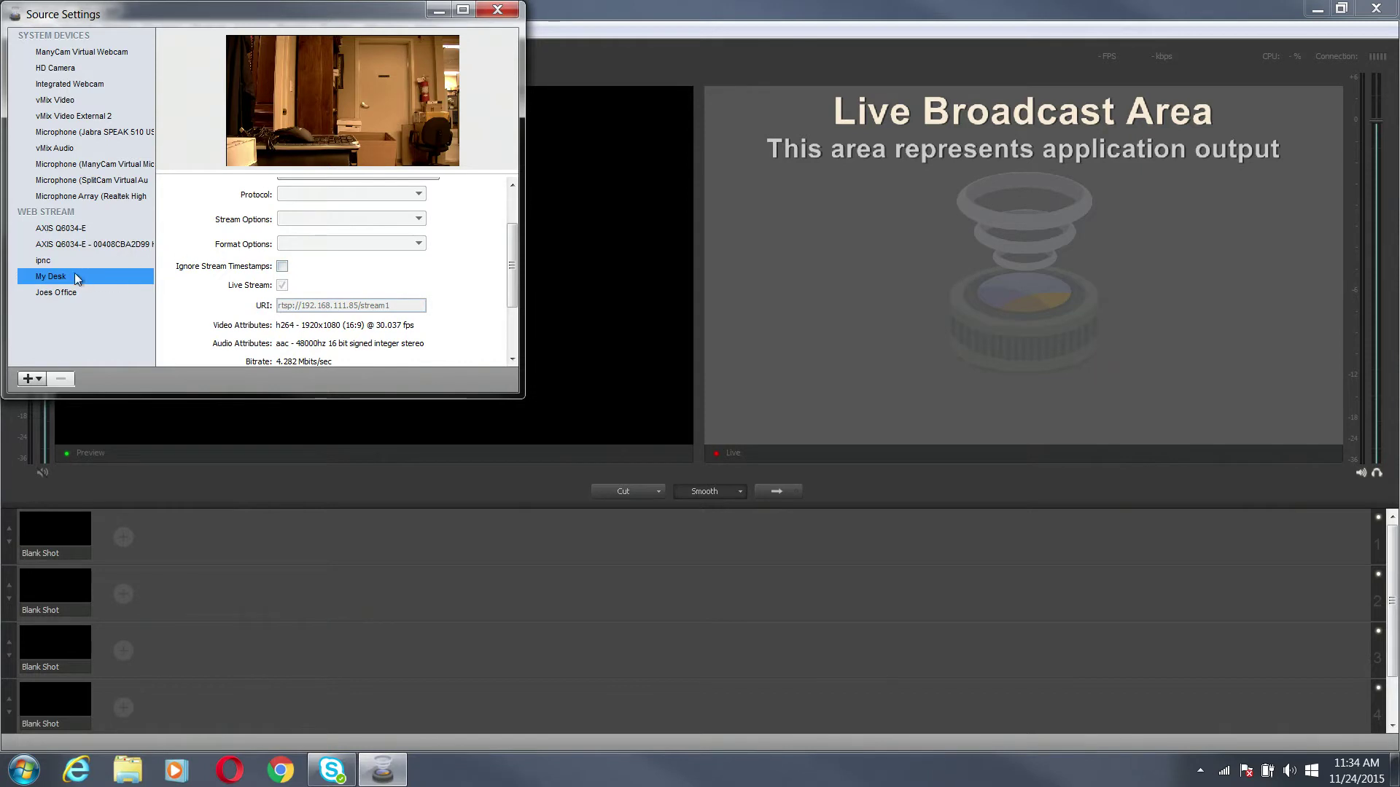
left_click(56, 291)
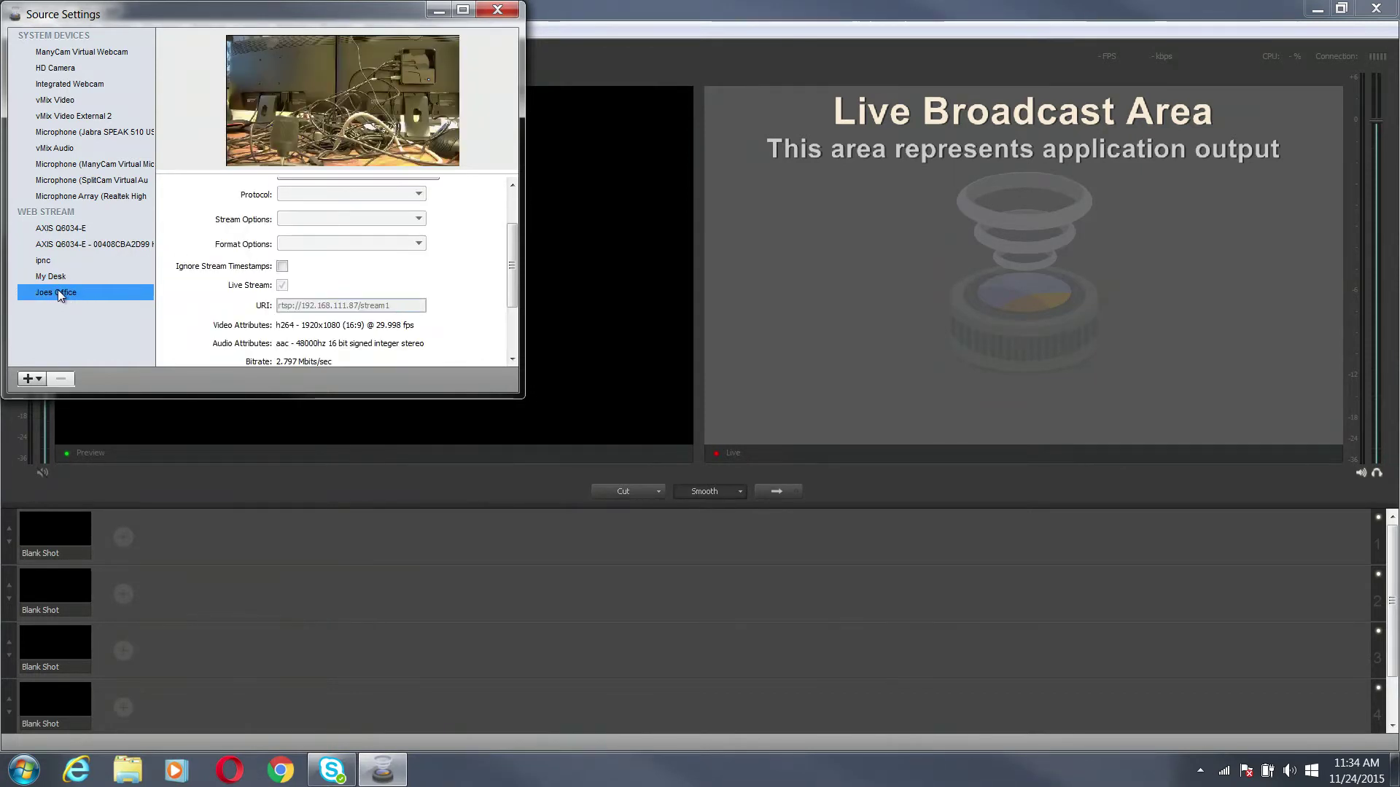
left_click(60, 276)
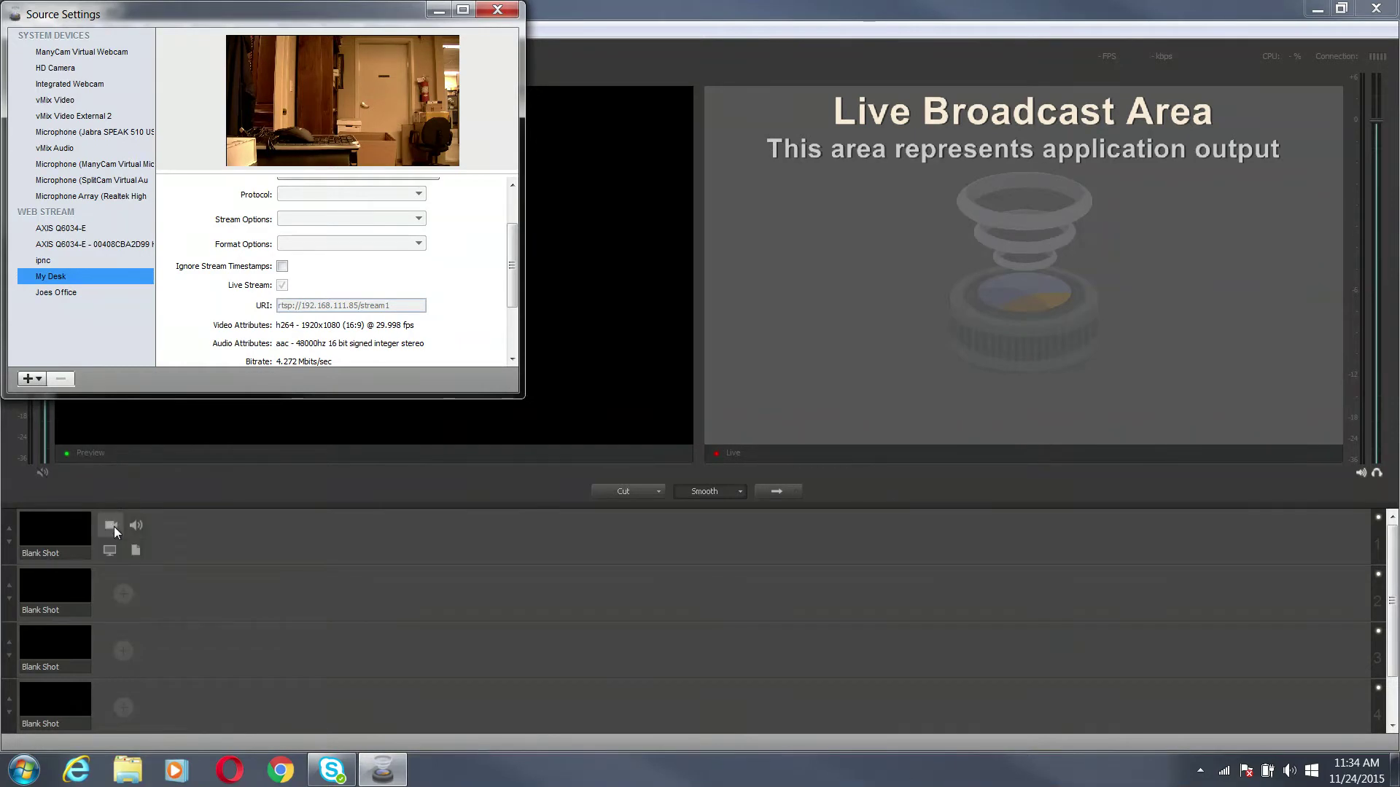
- Add the My Desk and office web streams as shots on the first layer, and put the office shot in the preview
left_click(113, 525)
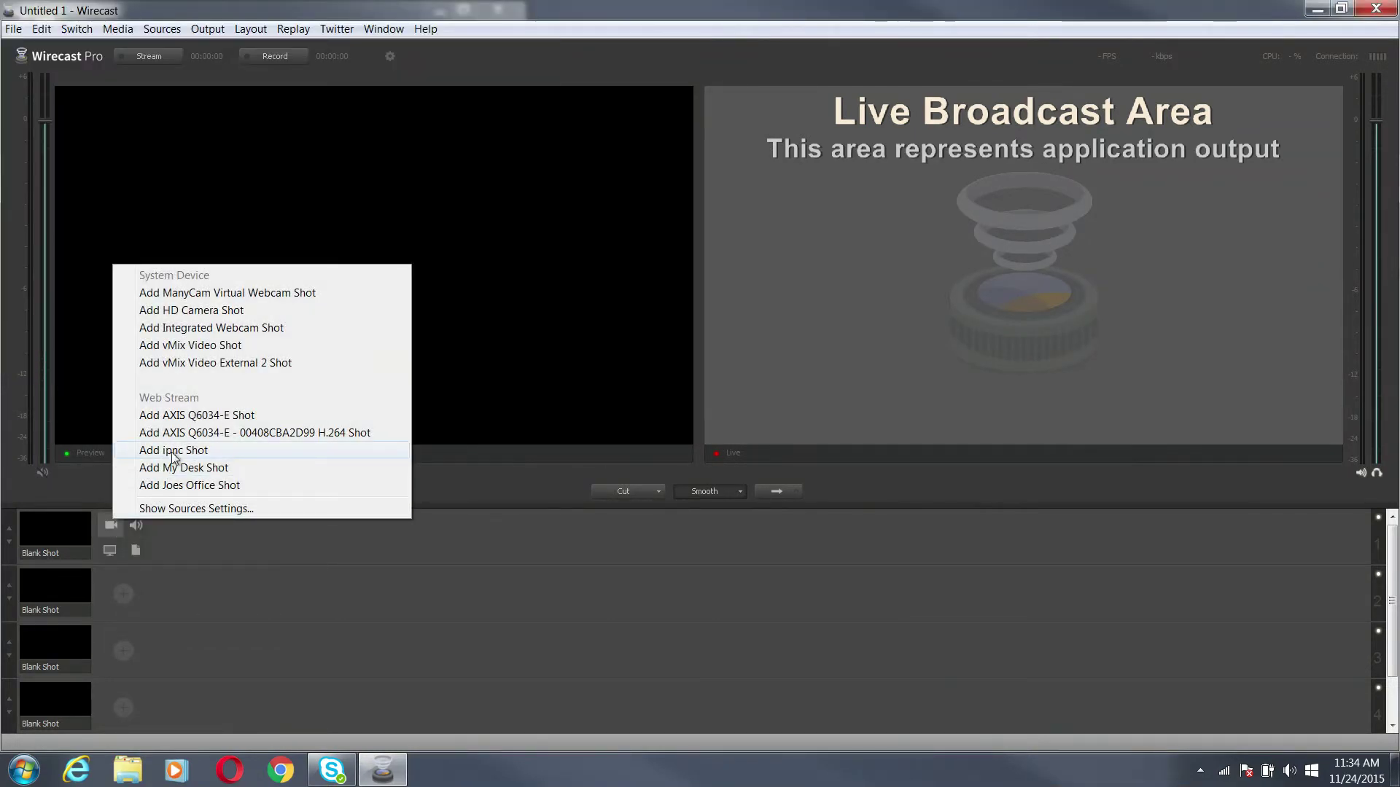
left_click(183, 474)
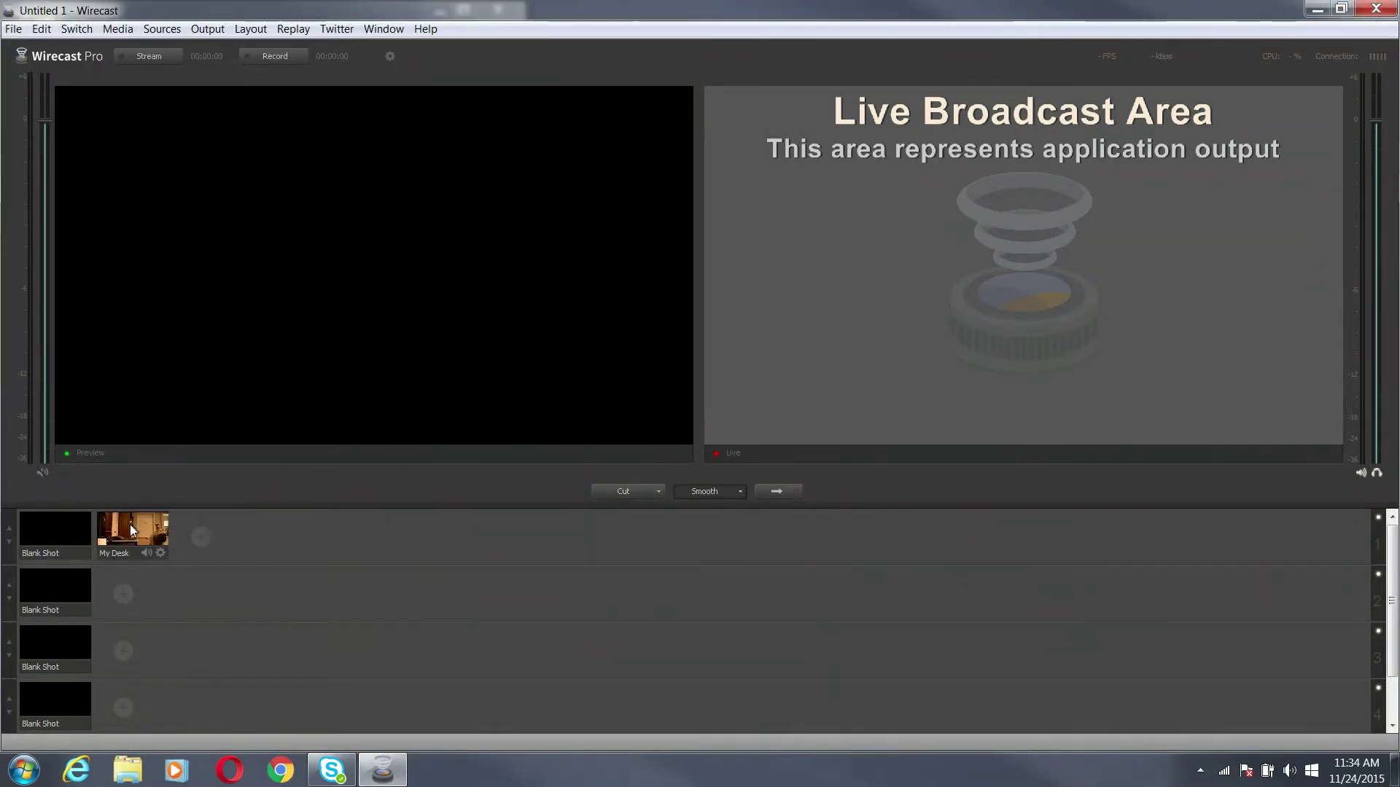
left_click(189, 525)
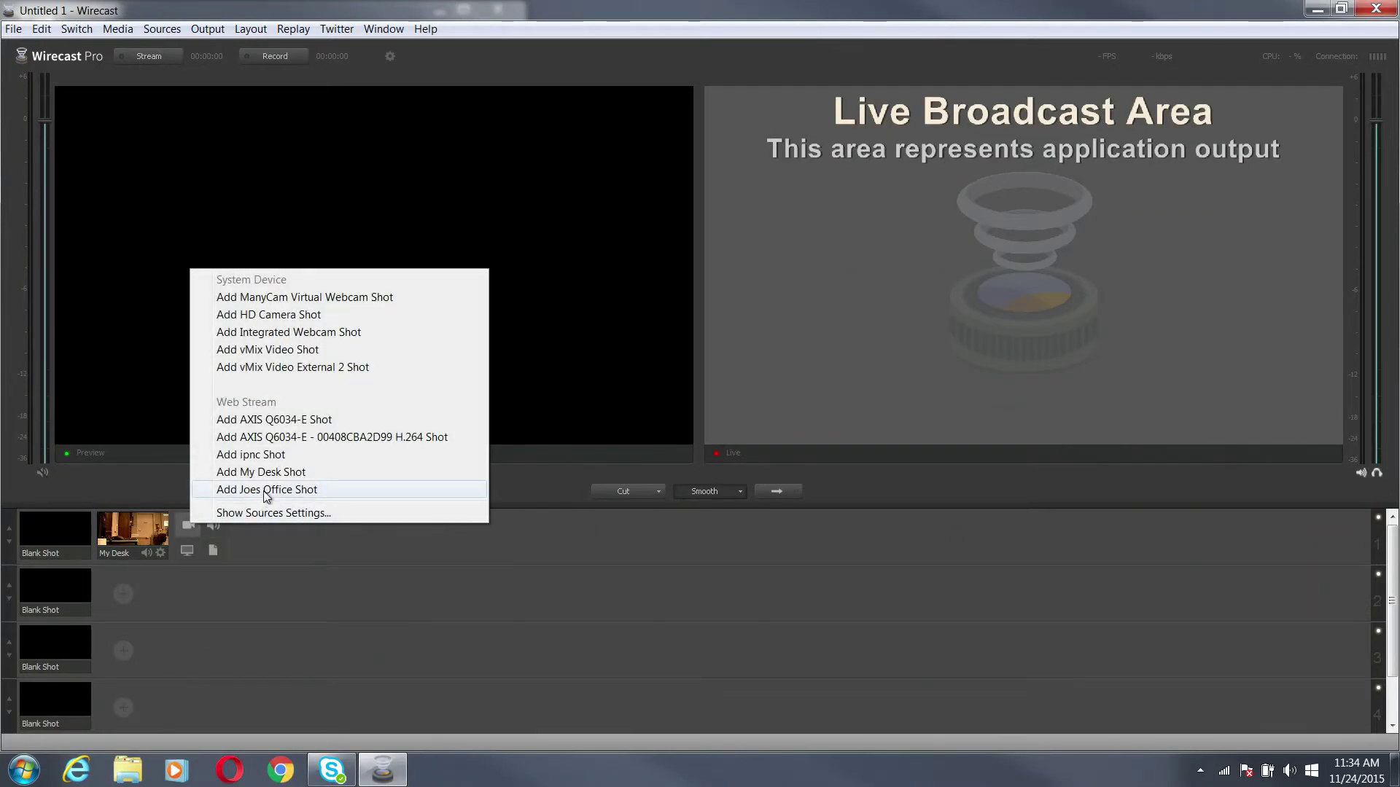
left_click(262, 490)
left_click(213, 528)
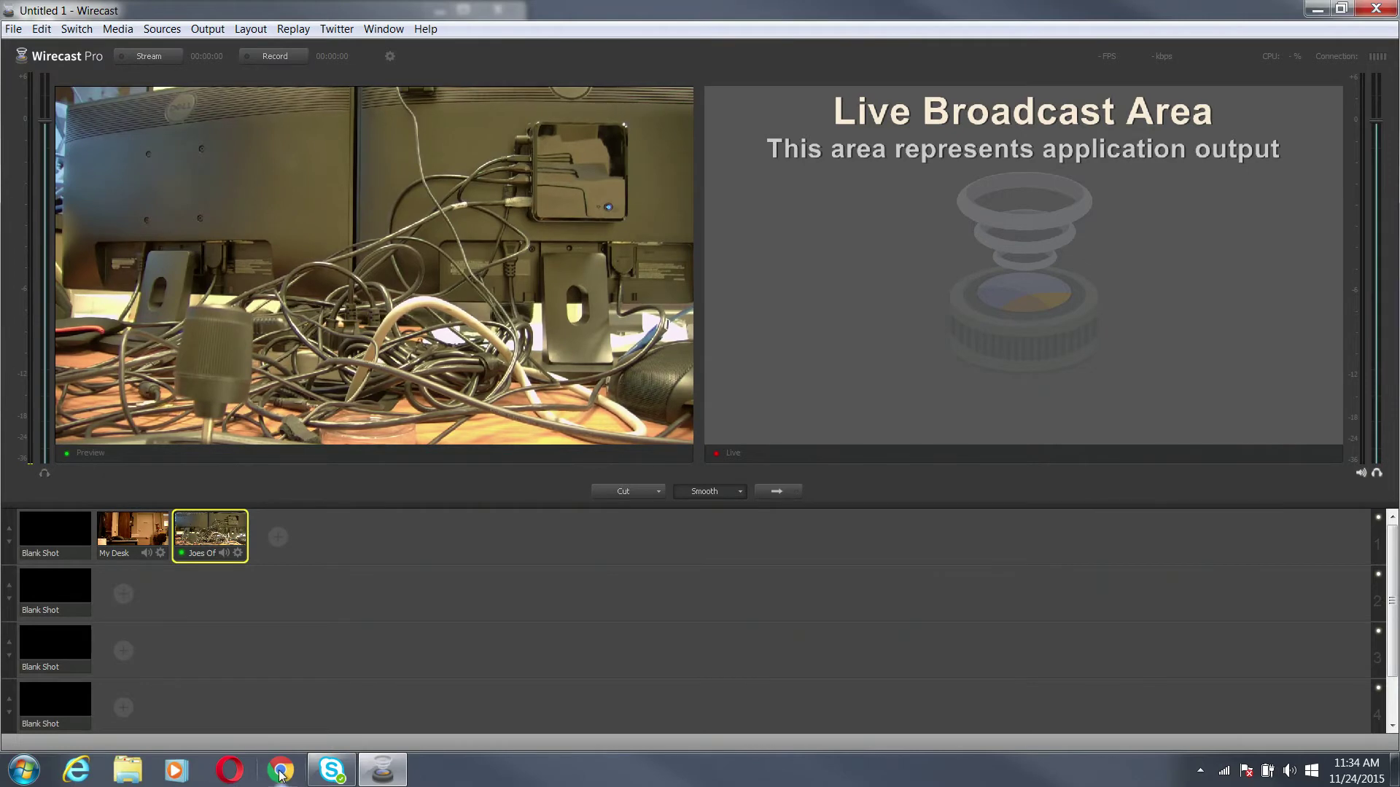
- Launch ONVIF Device Manager, allow it to run, and narrow and move its window so the Wirecast preview stays uncovered
left_click(24, 771)
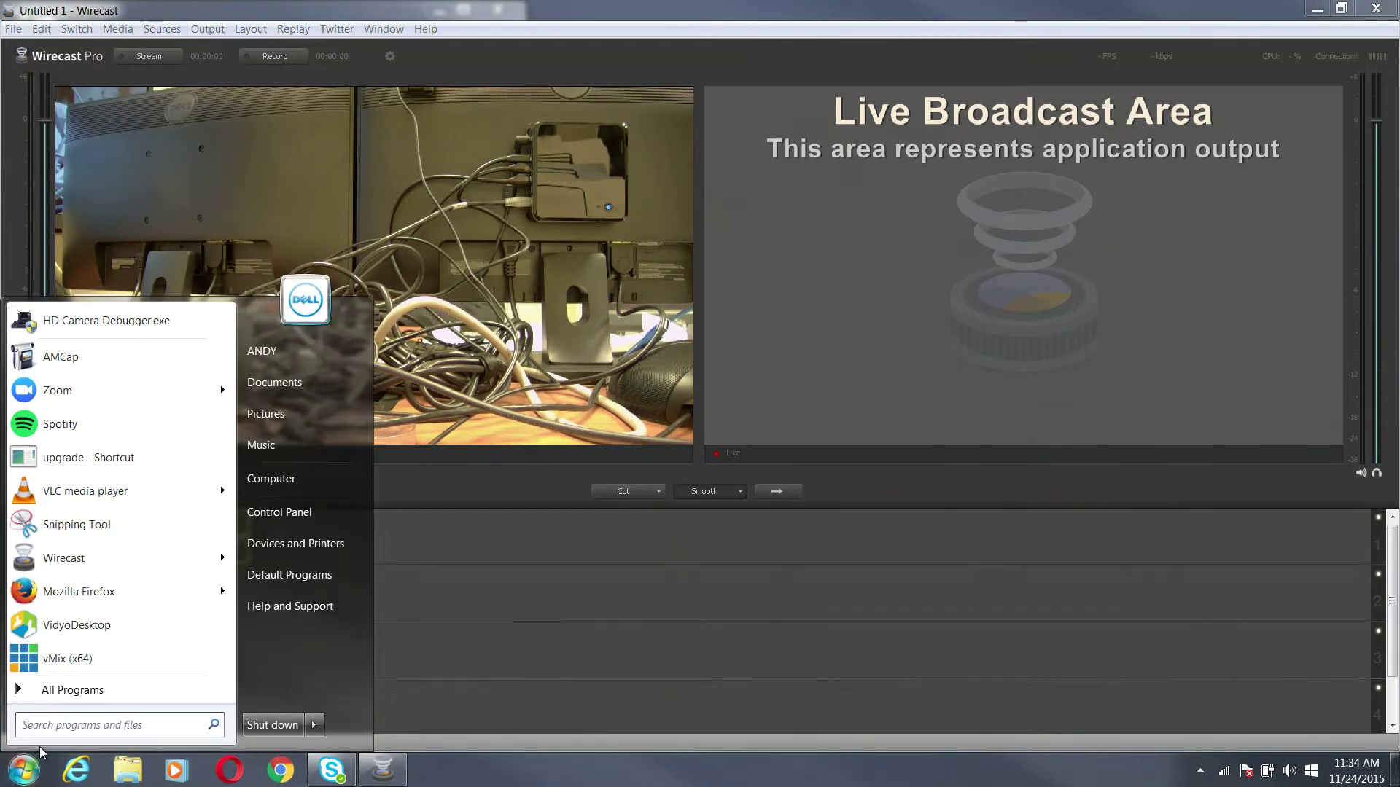
type("device")
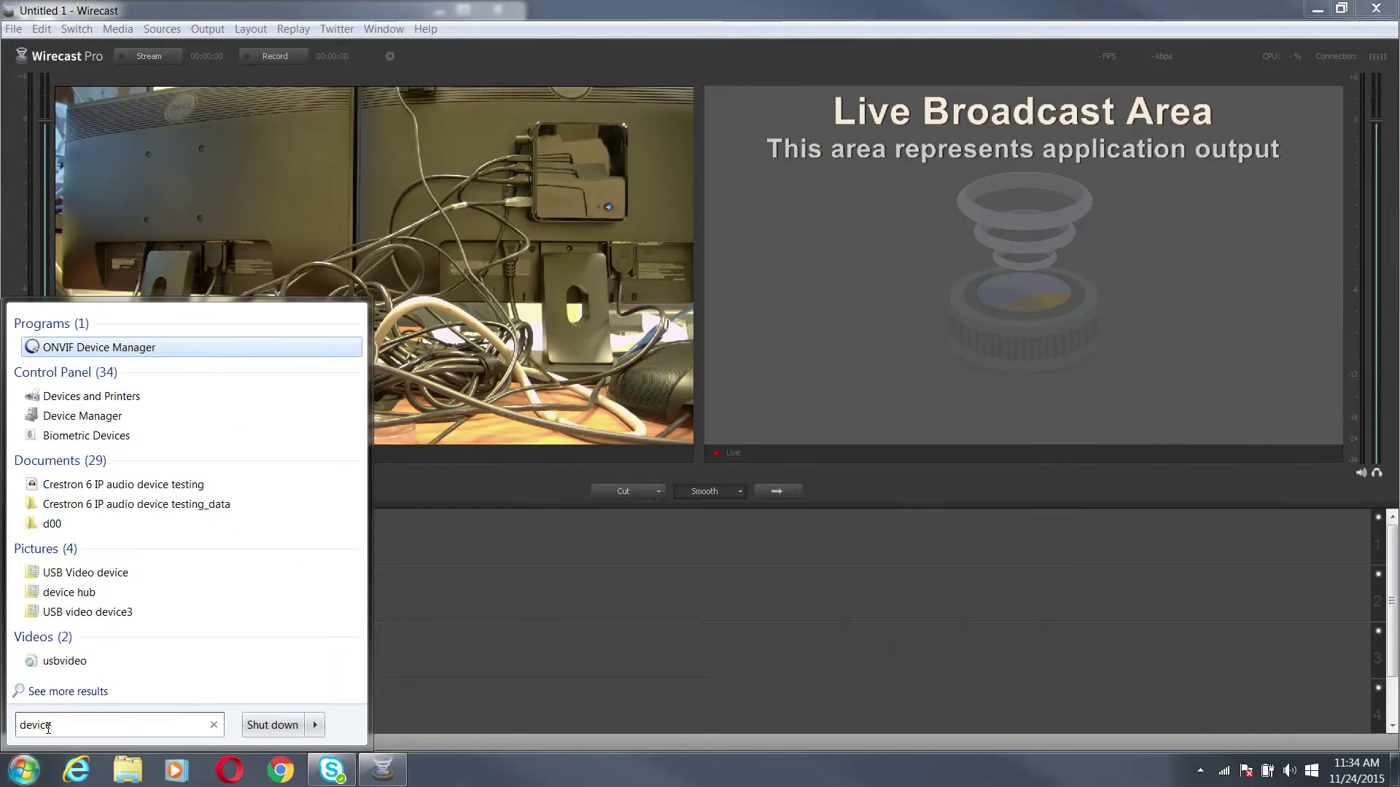
key("Return")
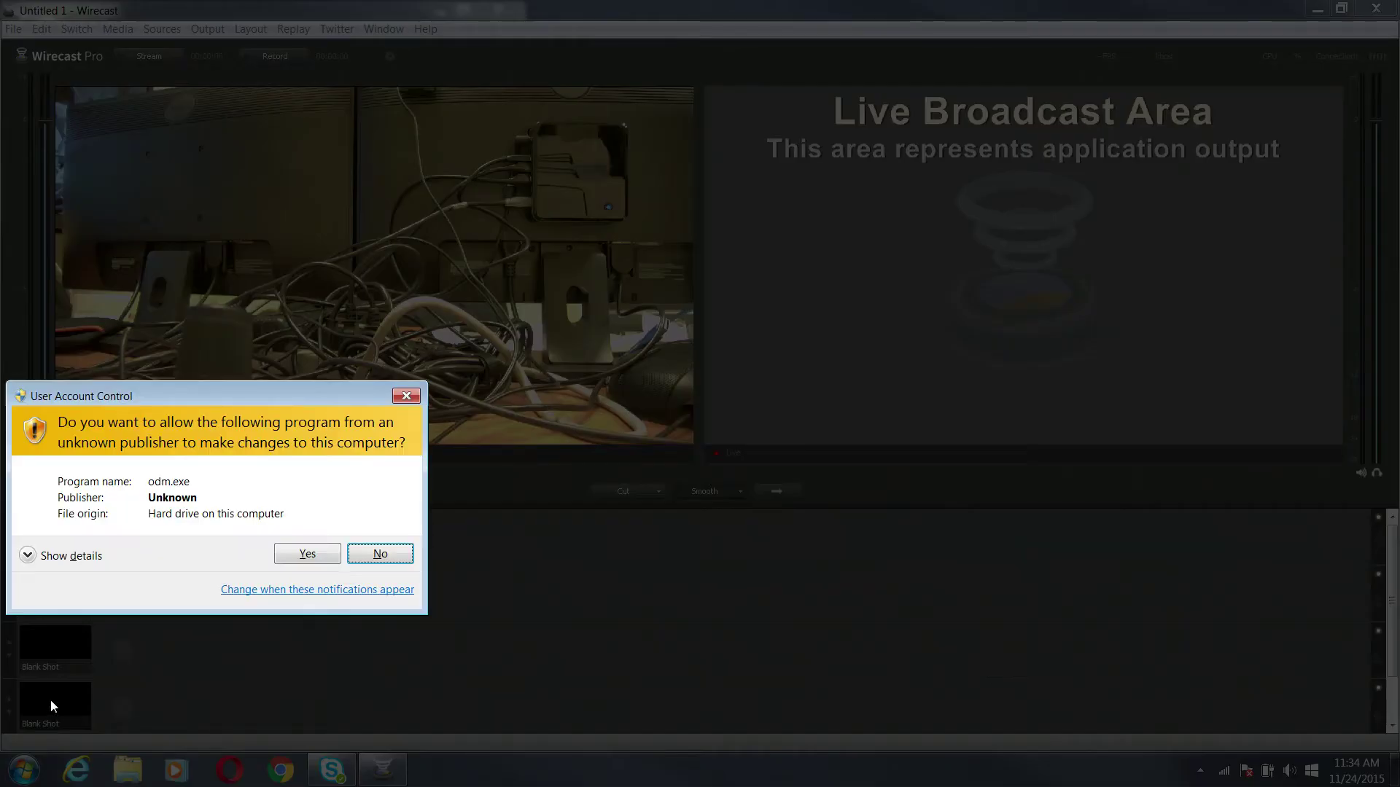
left_click(306, 556)
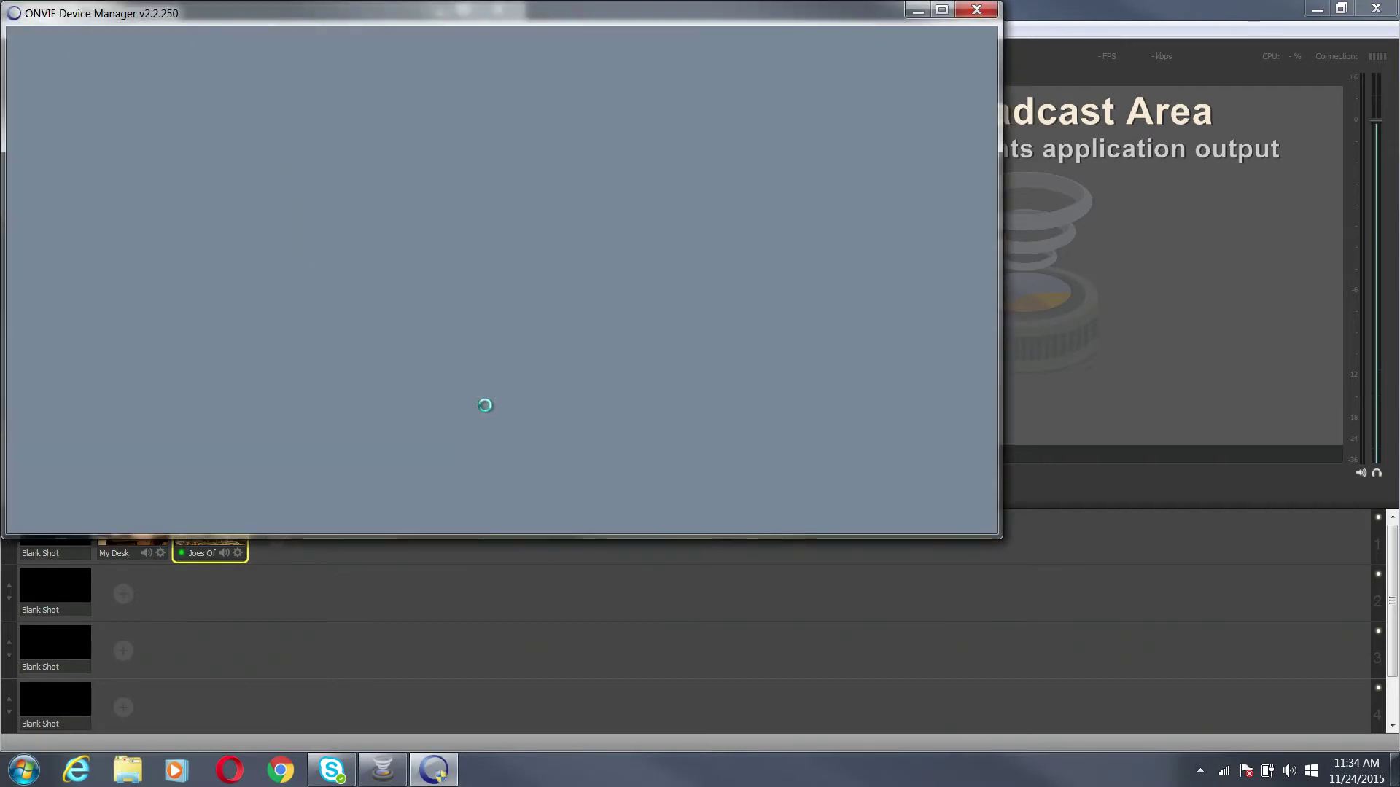
left_click_drag(448, 12, 793, 183)
left_click_drag(1348, 266, 968, 267)
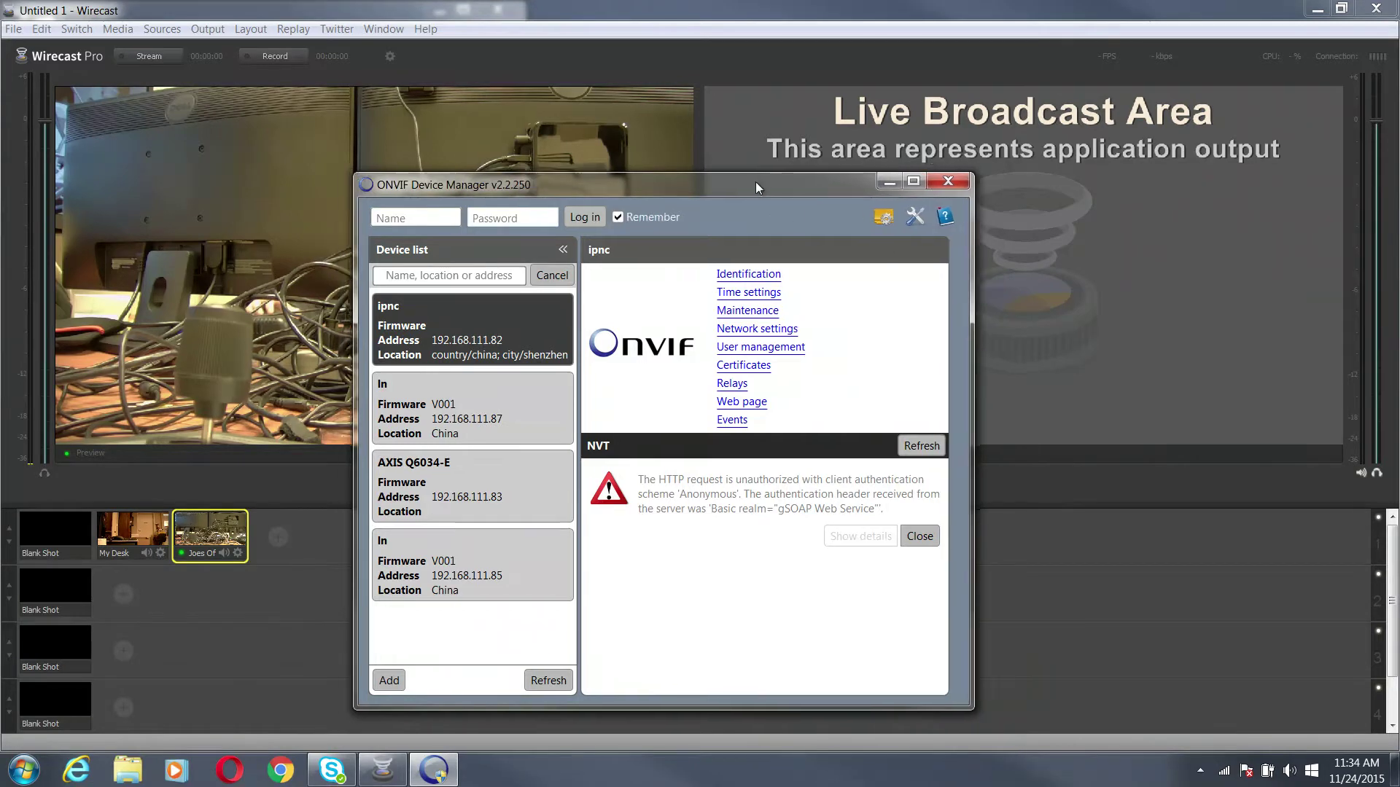
left_click_drag(756, 182, 1175, 195)
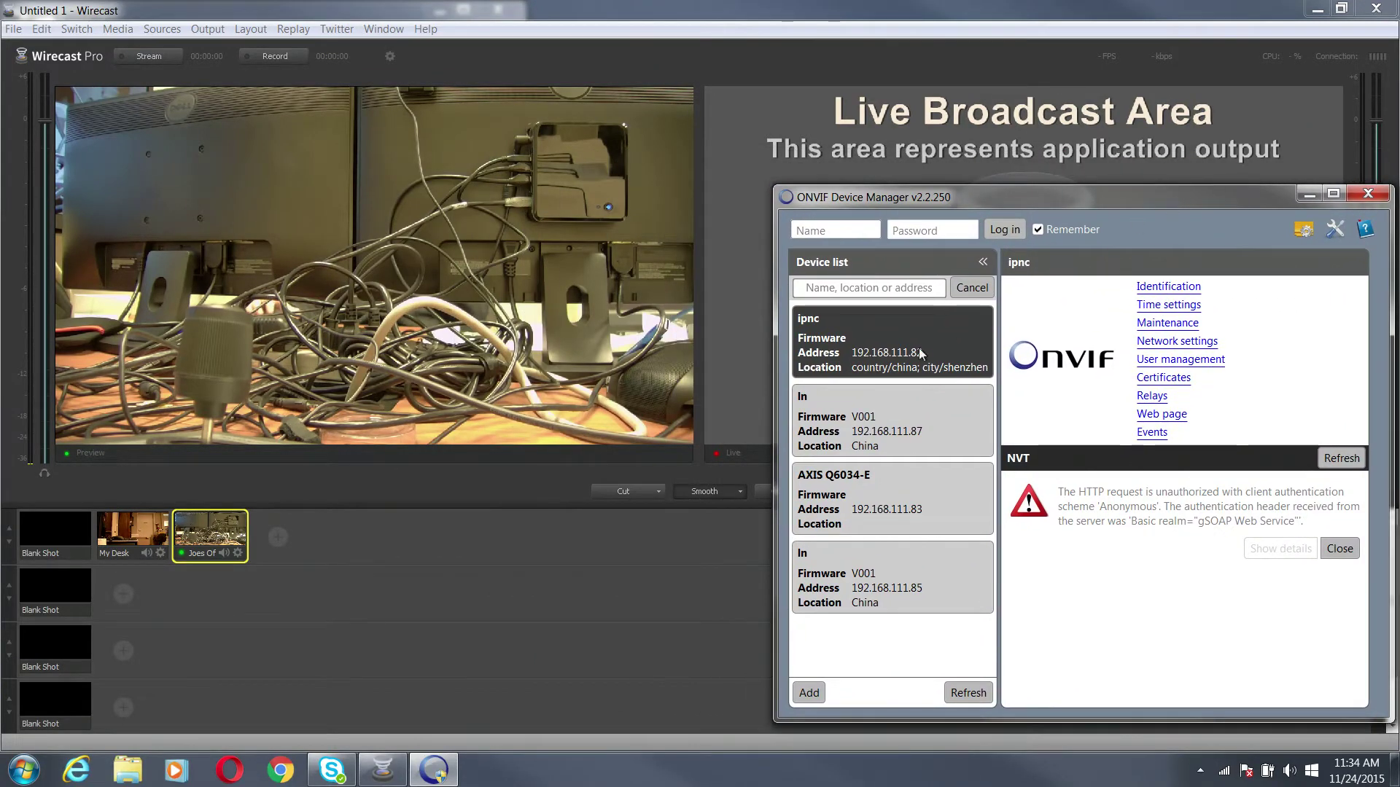
- Open PTZ control for the camera at 192.168.111.87 and widen the window to show all its movement controls
left_click(883, 420)
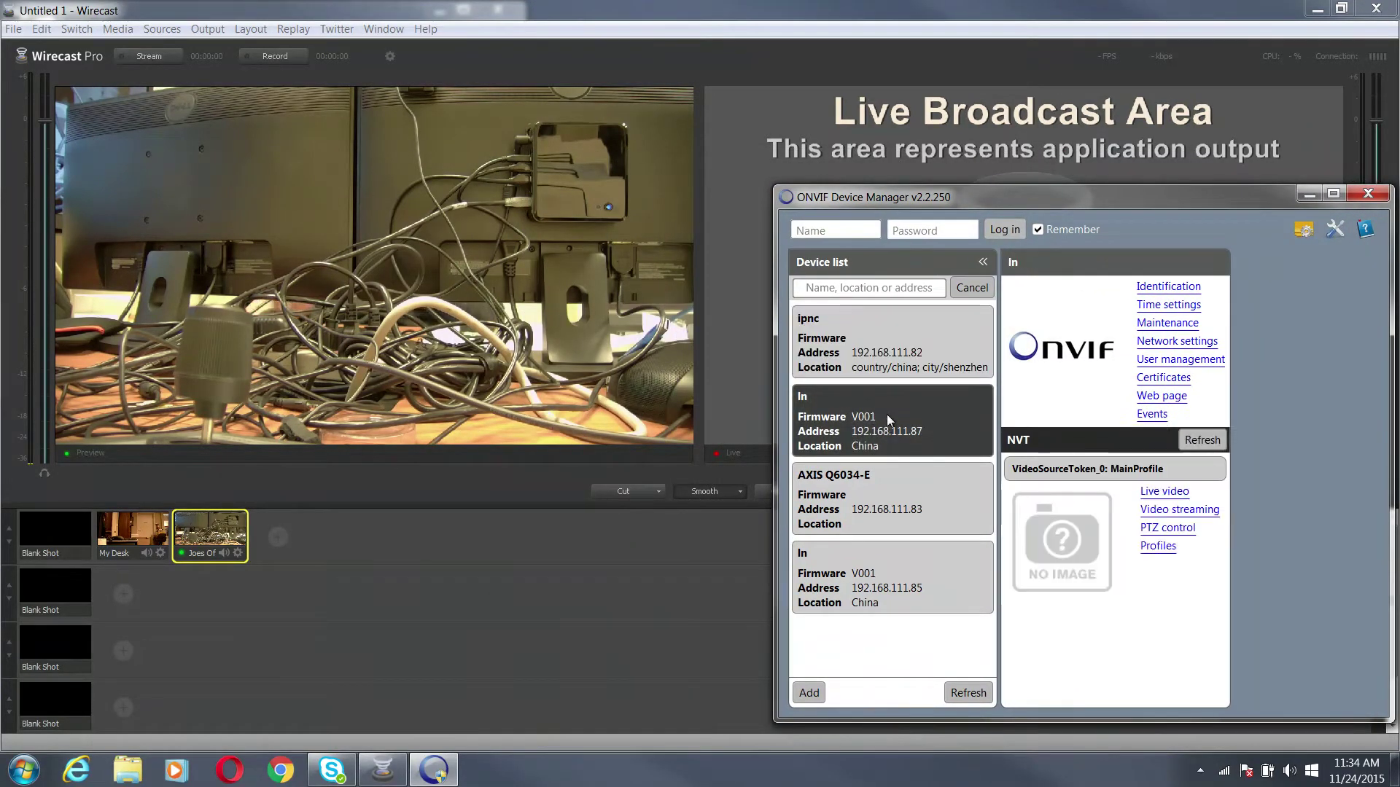
left_click(1168, 528)
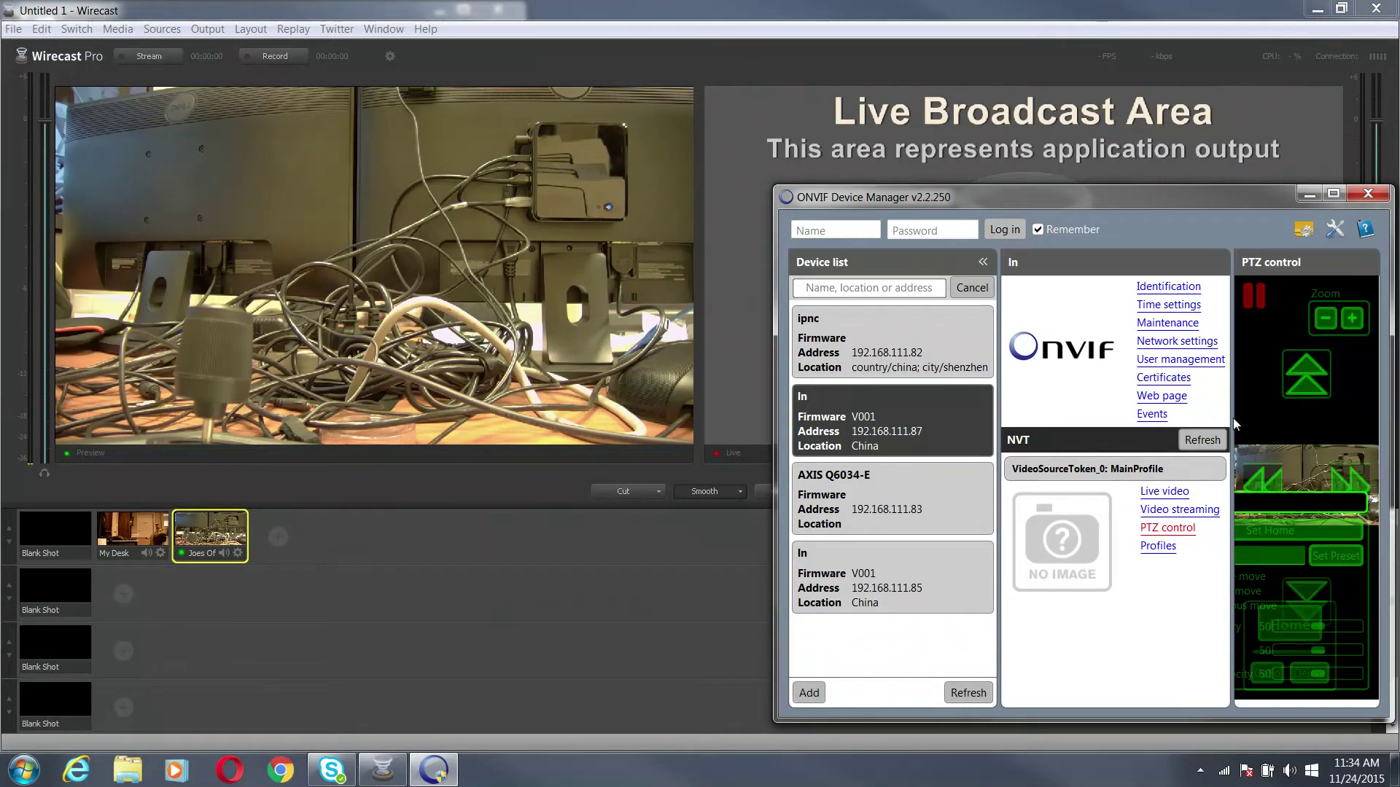
left_click_drag(1277, 201, 943, 212)
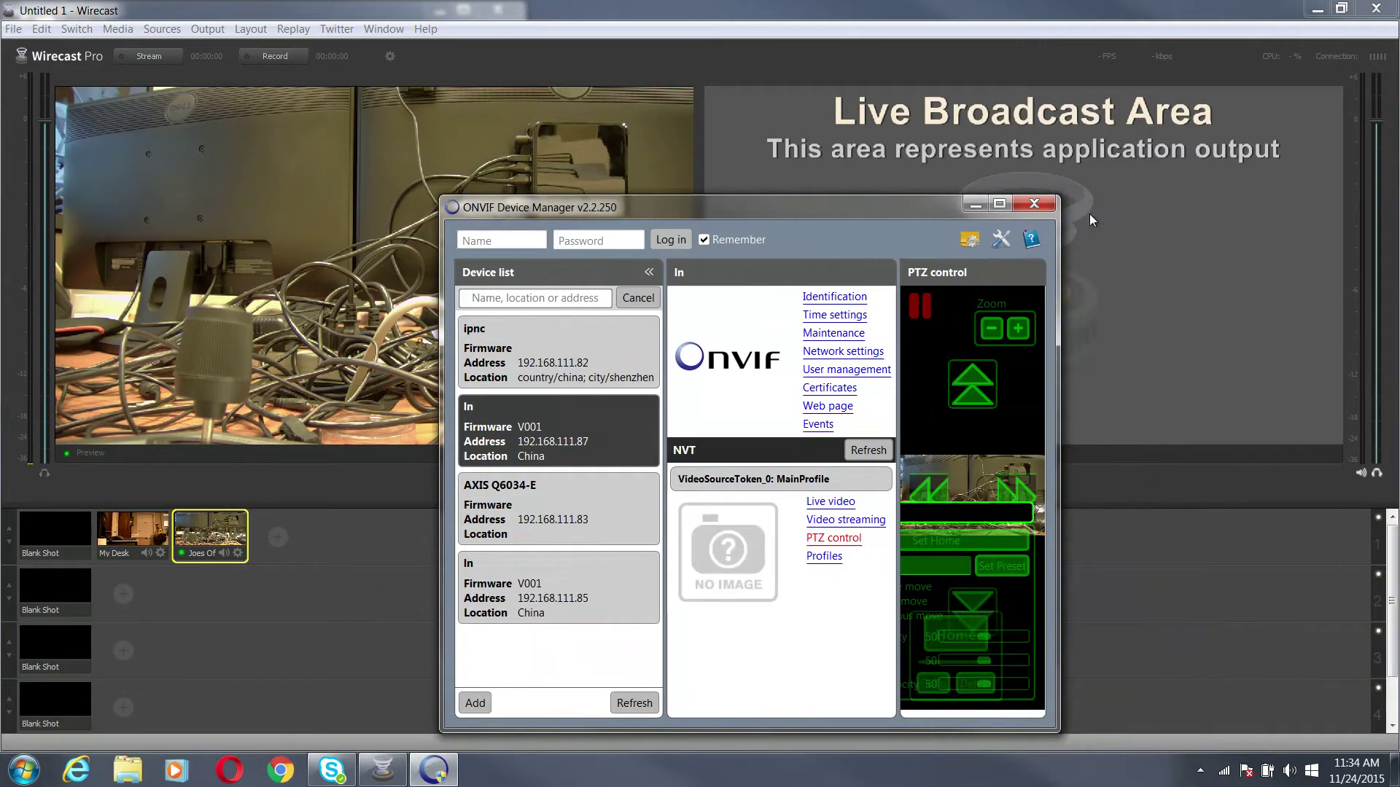
left_click_drag(1055, 218, 1357, 218)
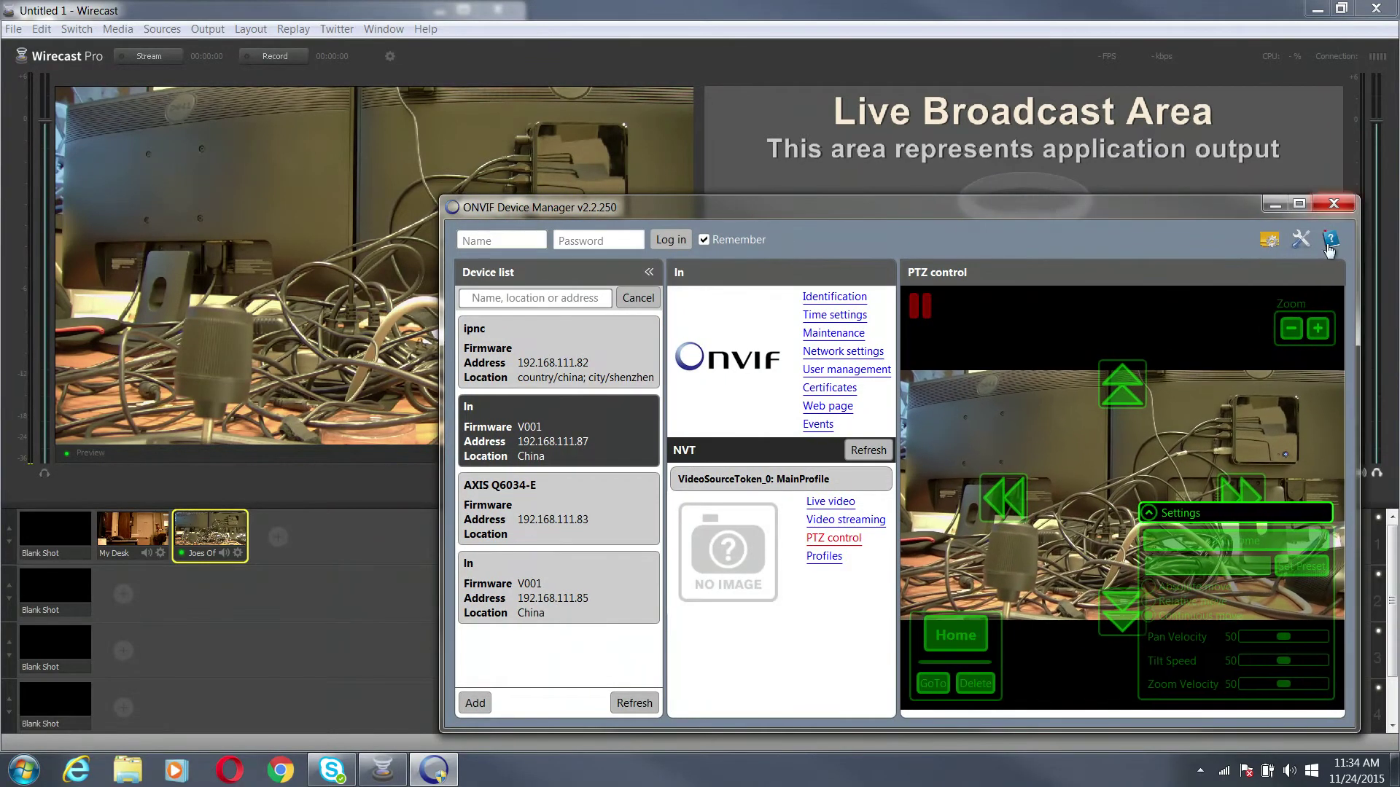
- Collapse the PTZ settings overlay and test the camera's movement by panning right and left, tilting up and down, and zooming in and out
left_click(1150, 514)
left_click(1243, 499)
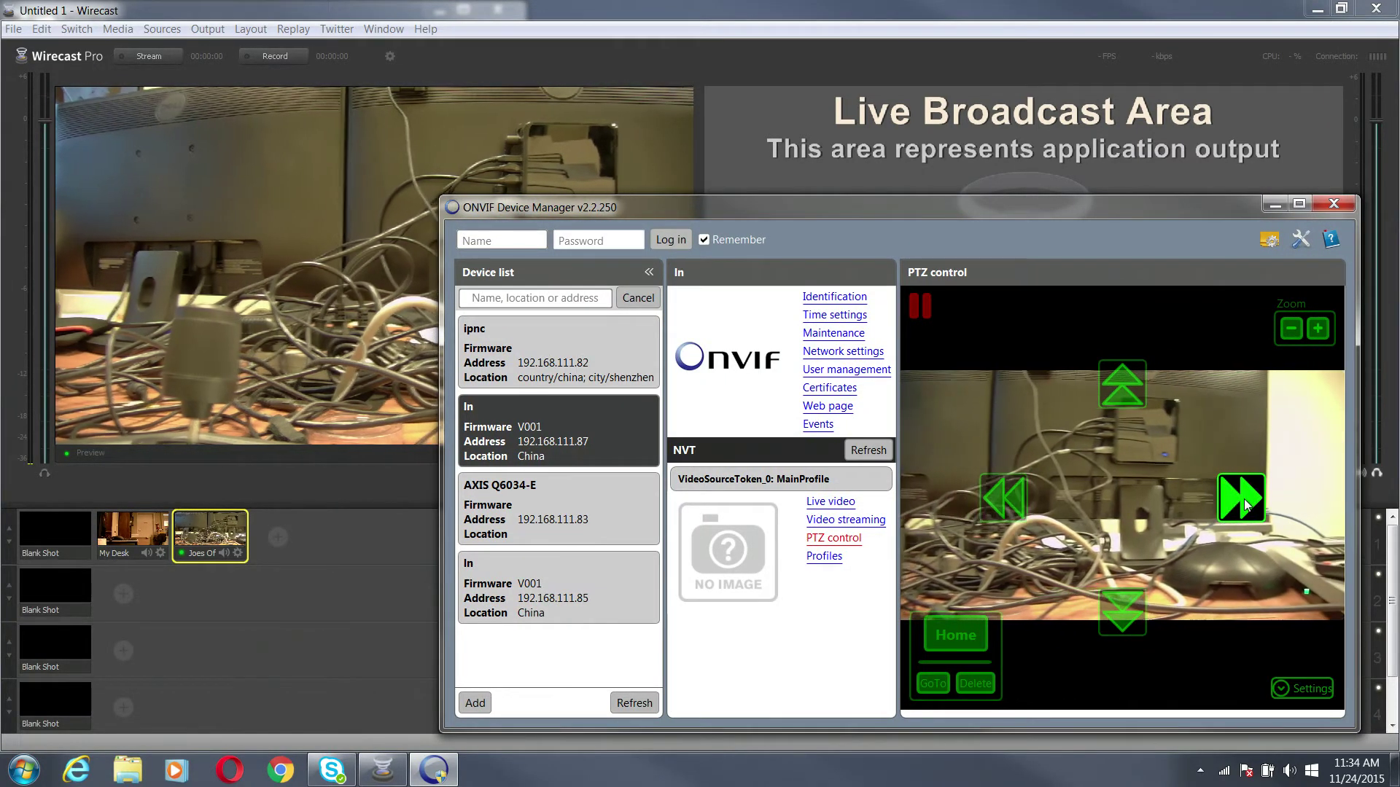
left_click(1118, 383)
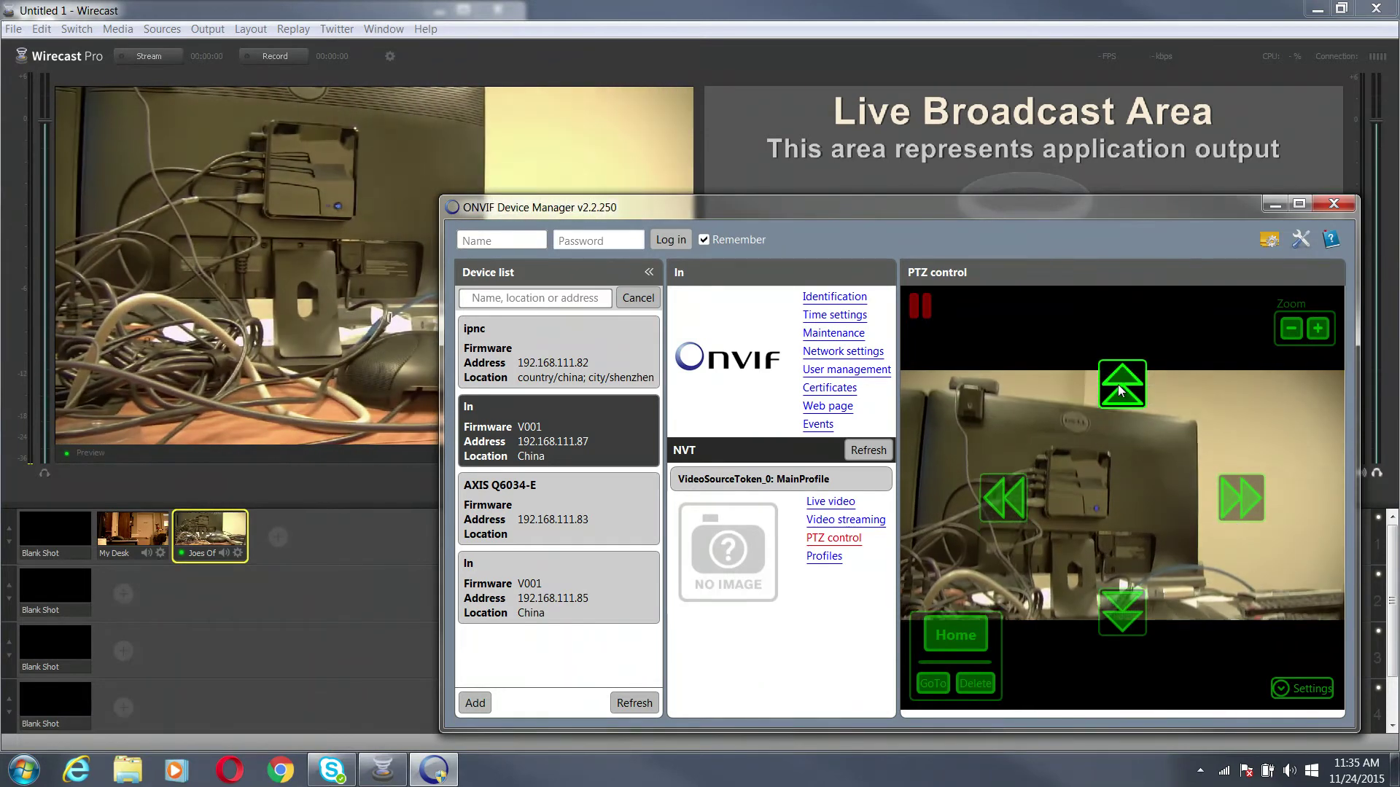
left_click(1229, 493)
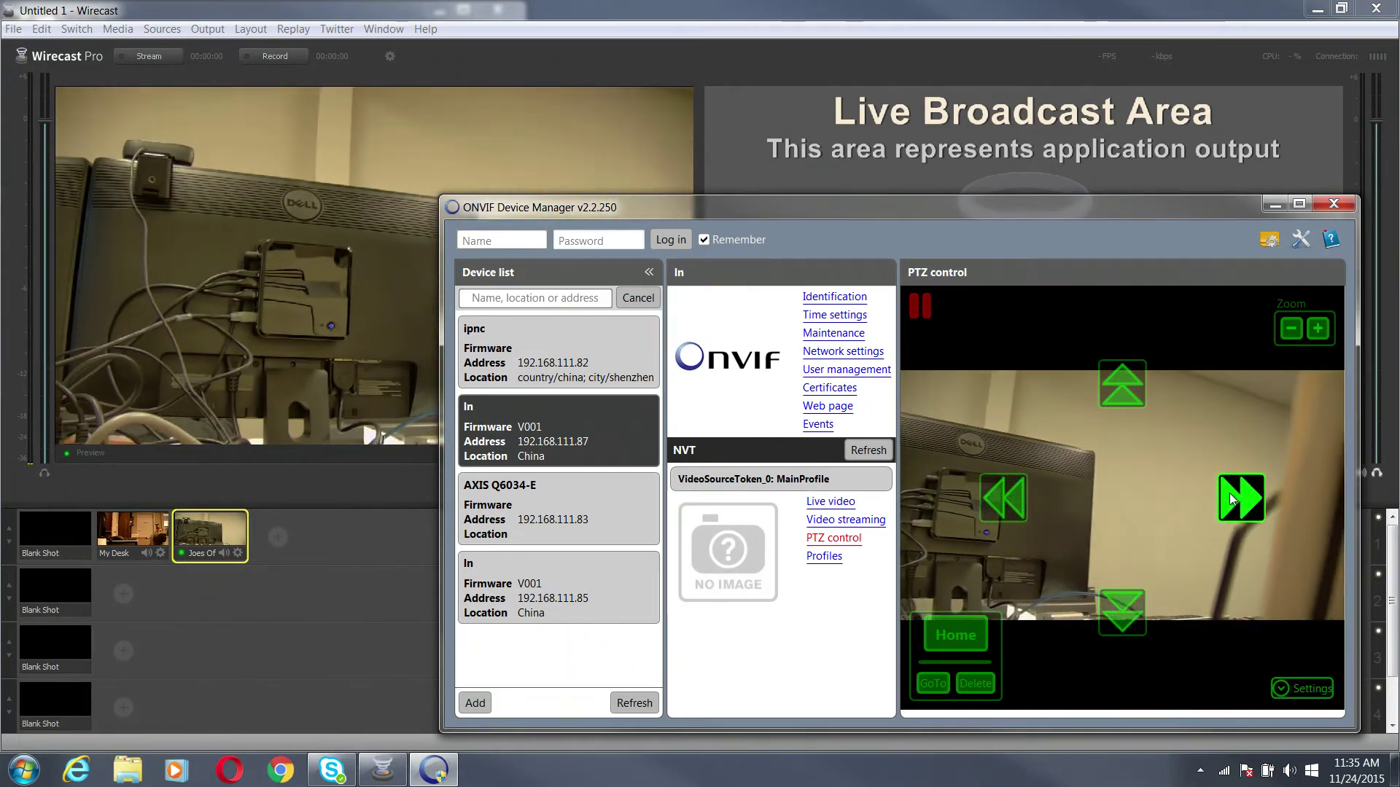
left_click(1122, 620)
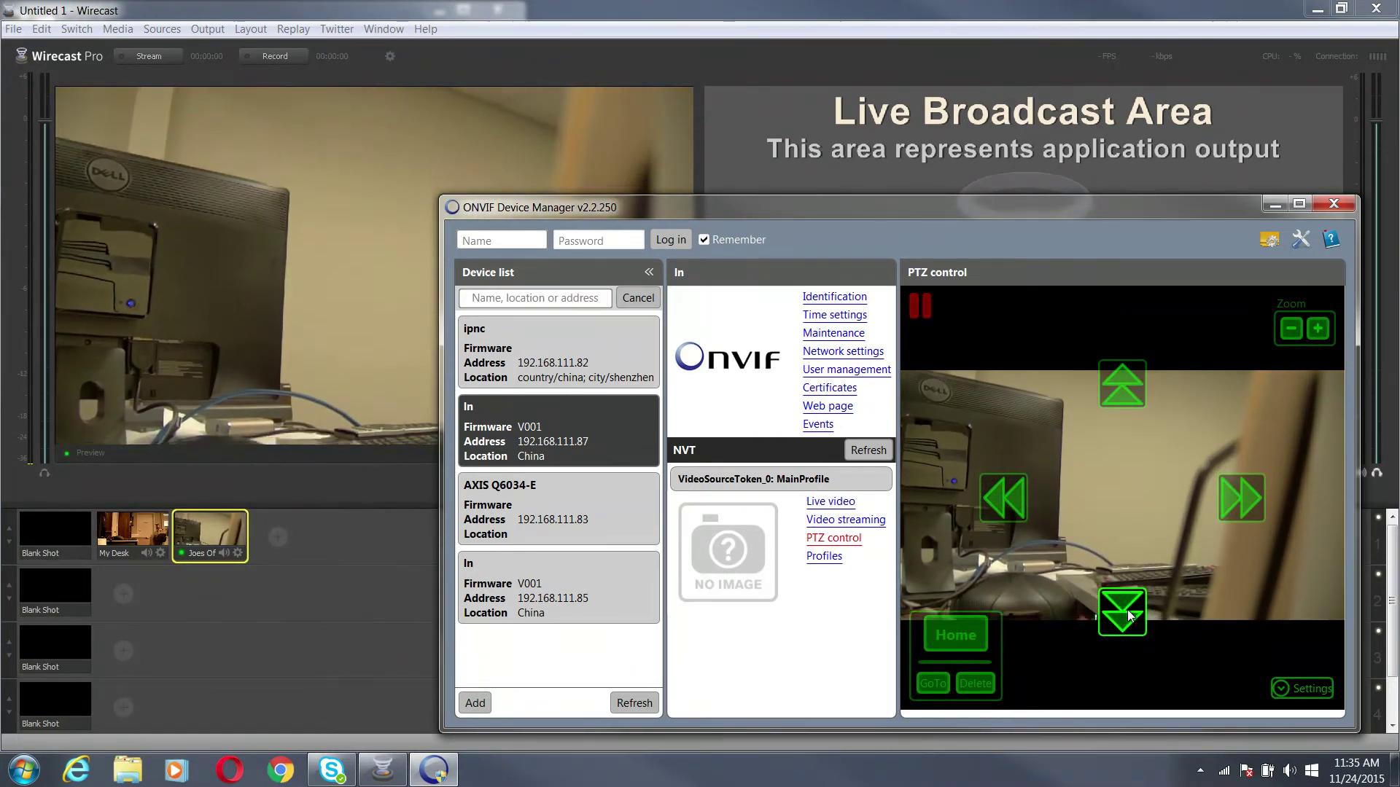
left_click(1004, 498)
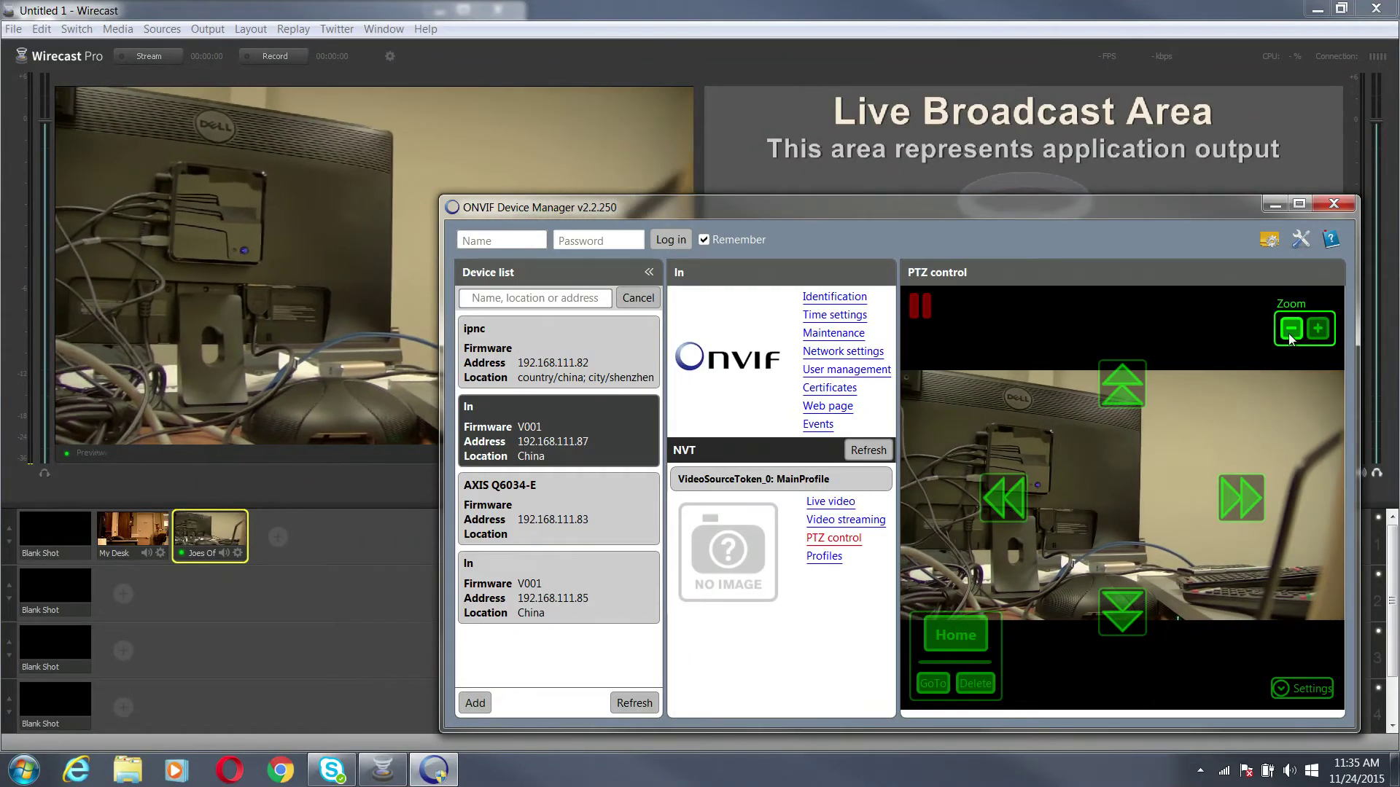
left_click(1319, 329)
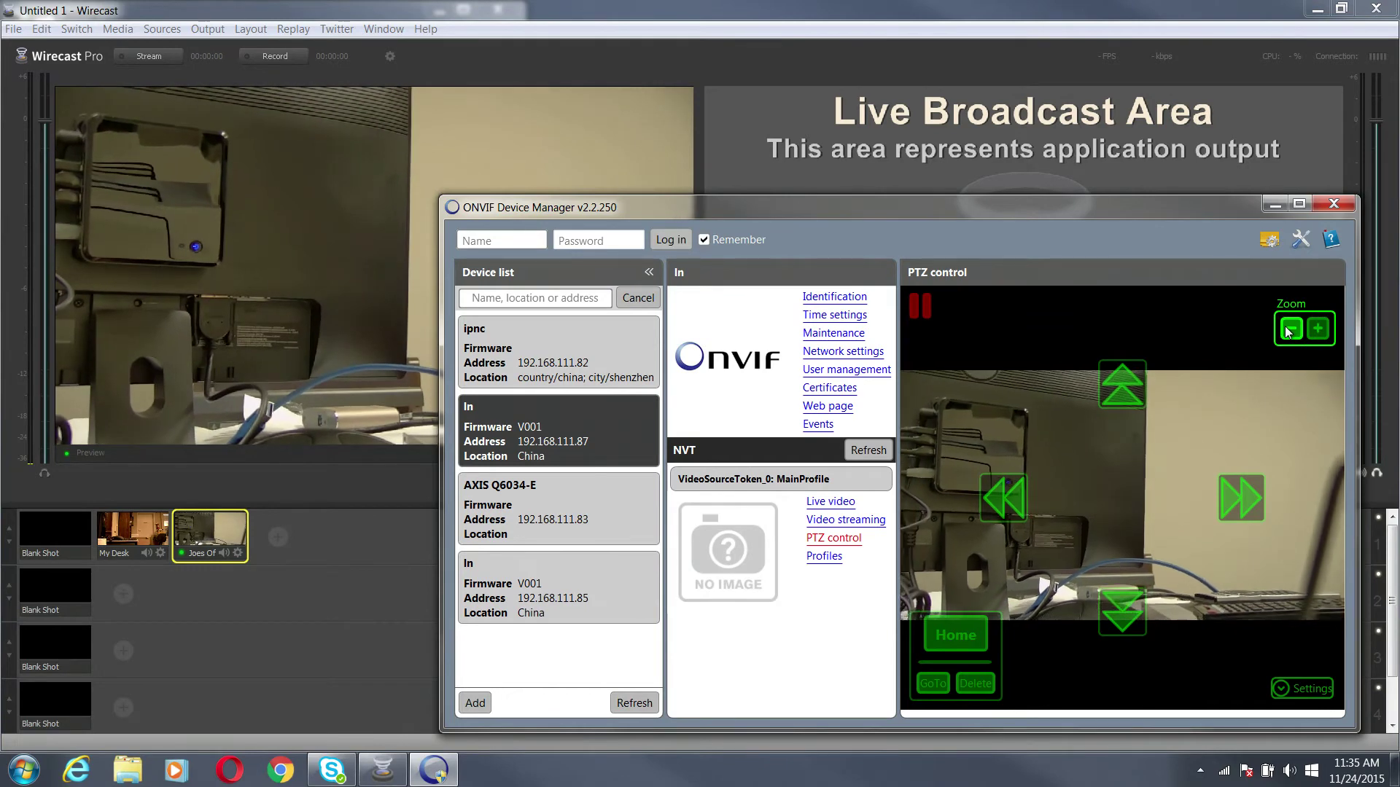
left_click(1289, 329)
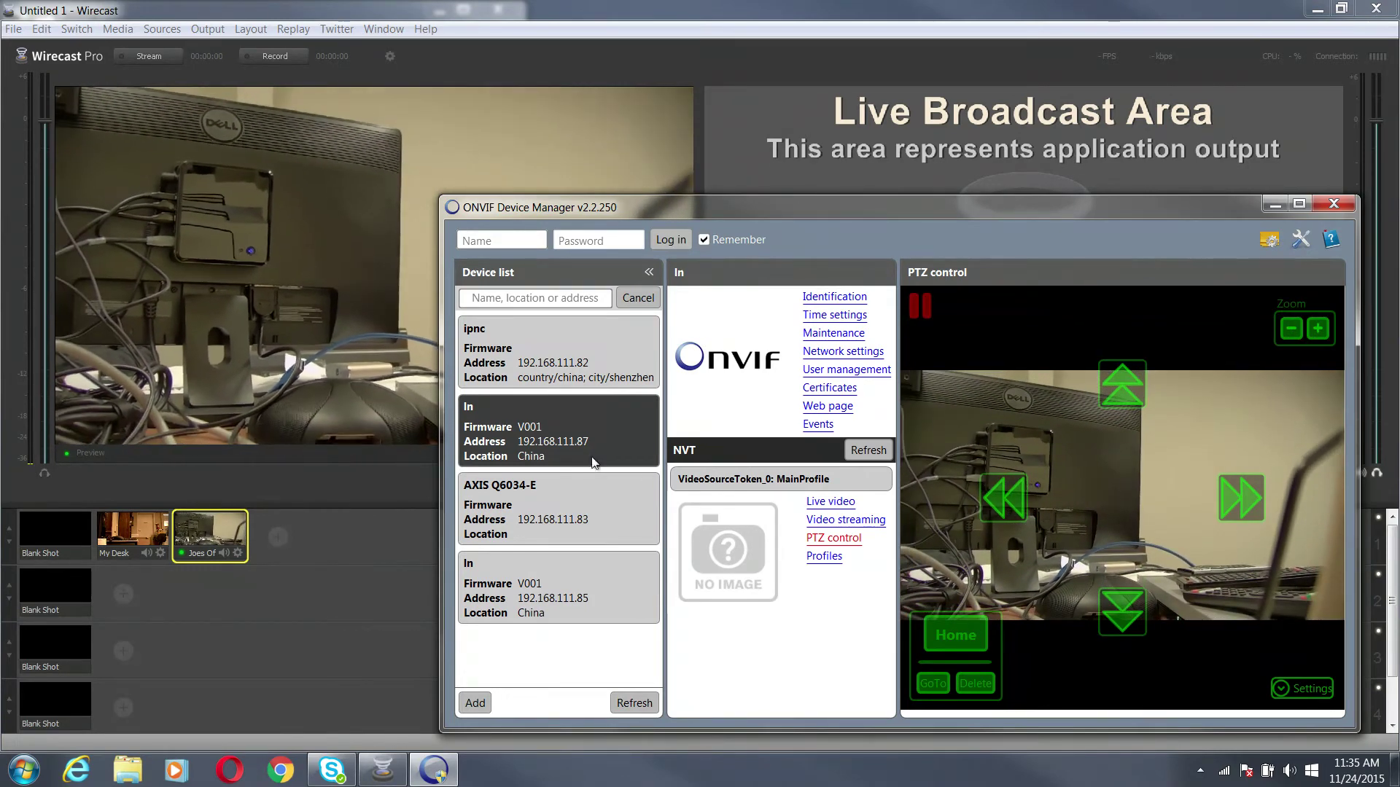
- Open PTZ control for the camera at 192.168.111.85
left_click(583, 605)
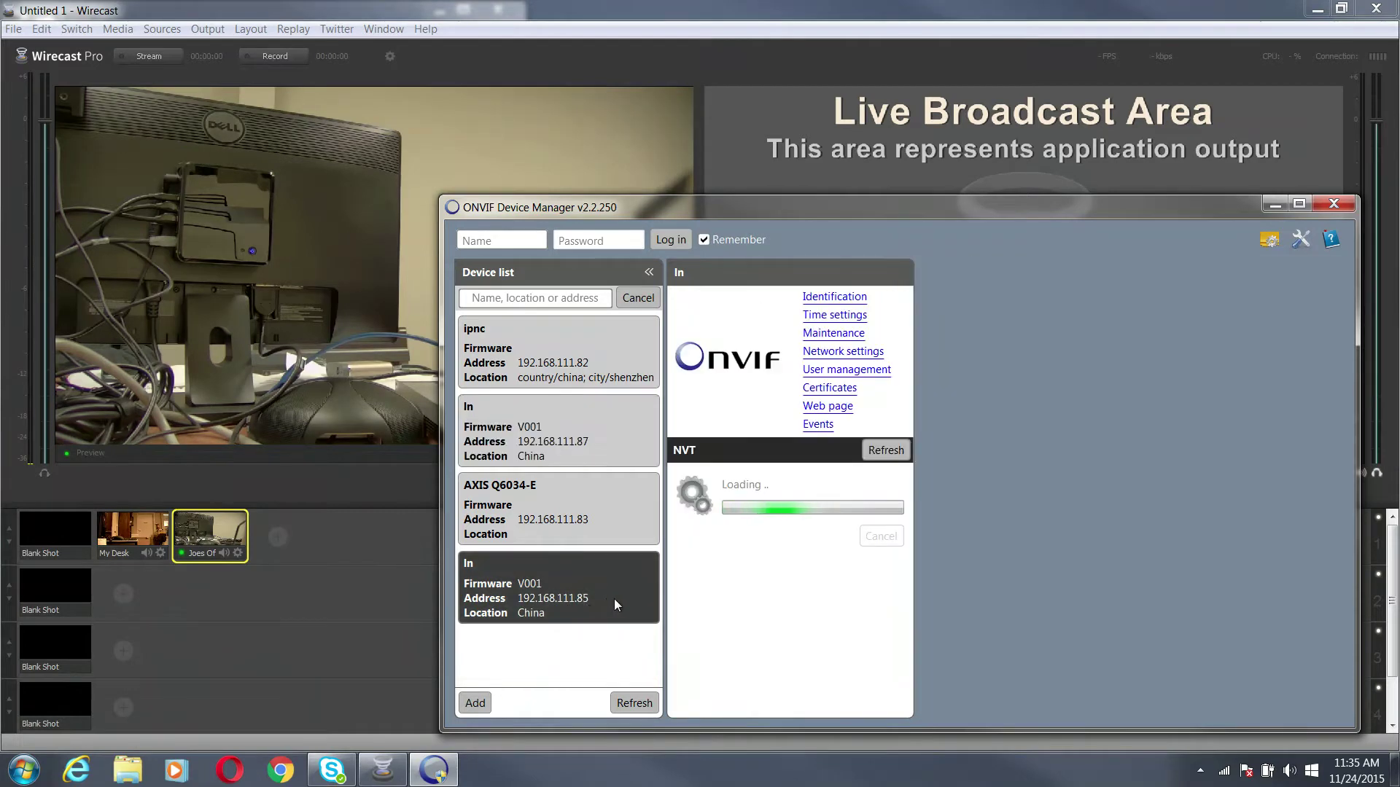
left_click(836, 539)
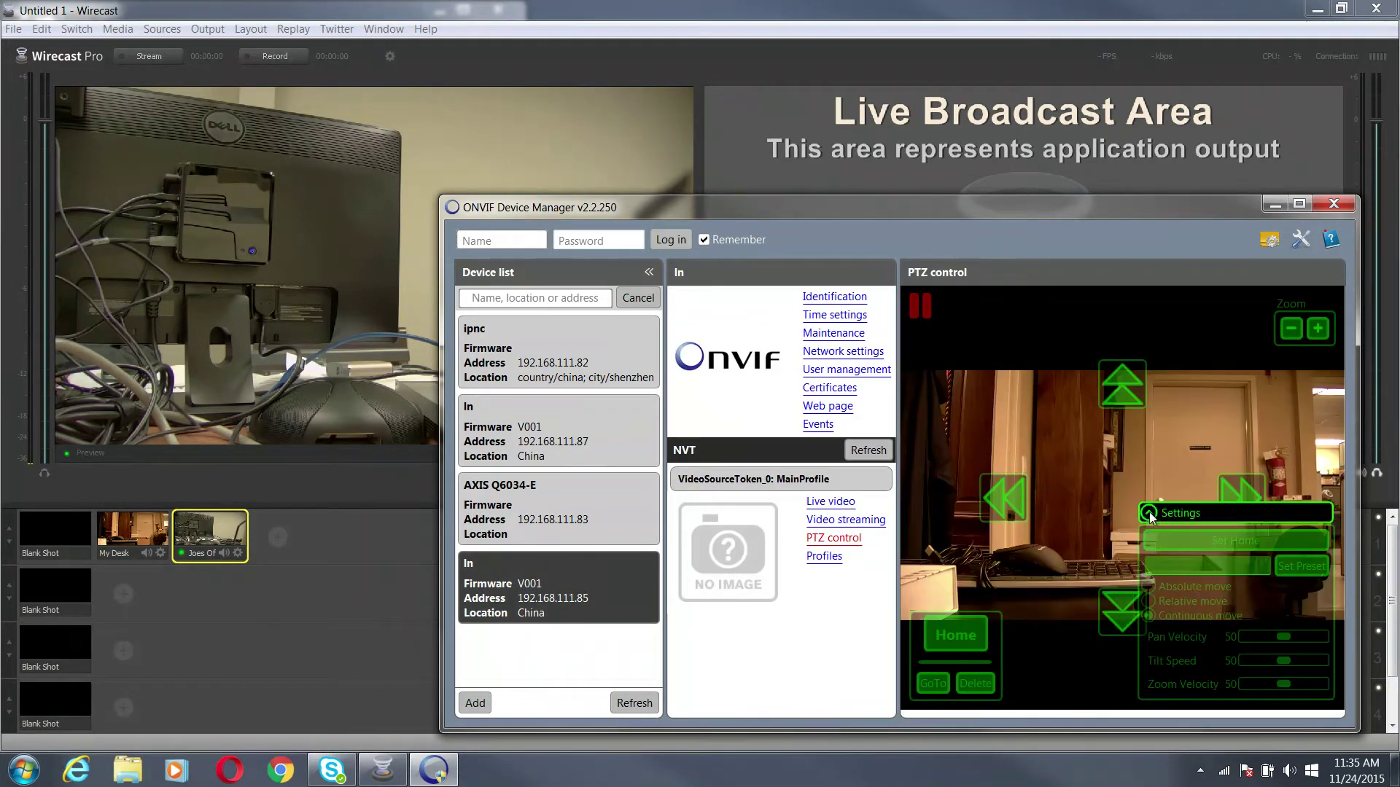
- Collapse the PTZ settings overlay and test the 192.168.111.85 camera by panning right and left and tilting up and down
left_click(1150, 514)
left_click(1241, 496)
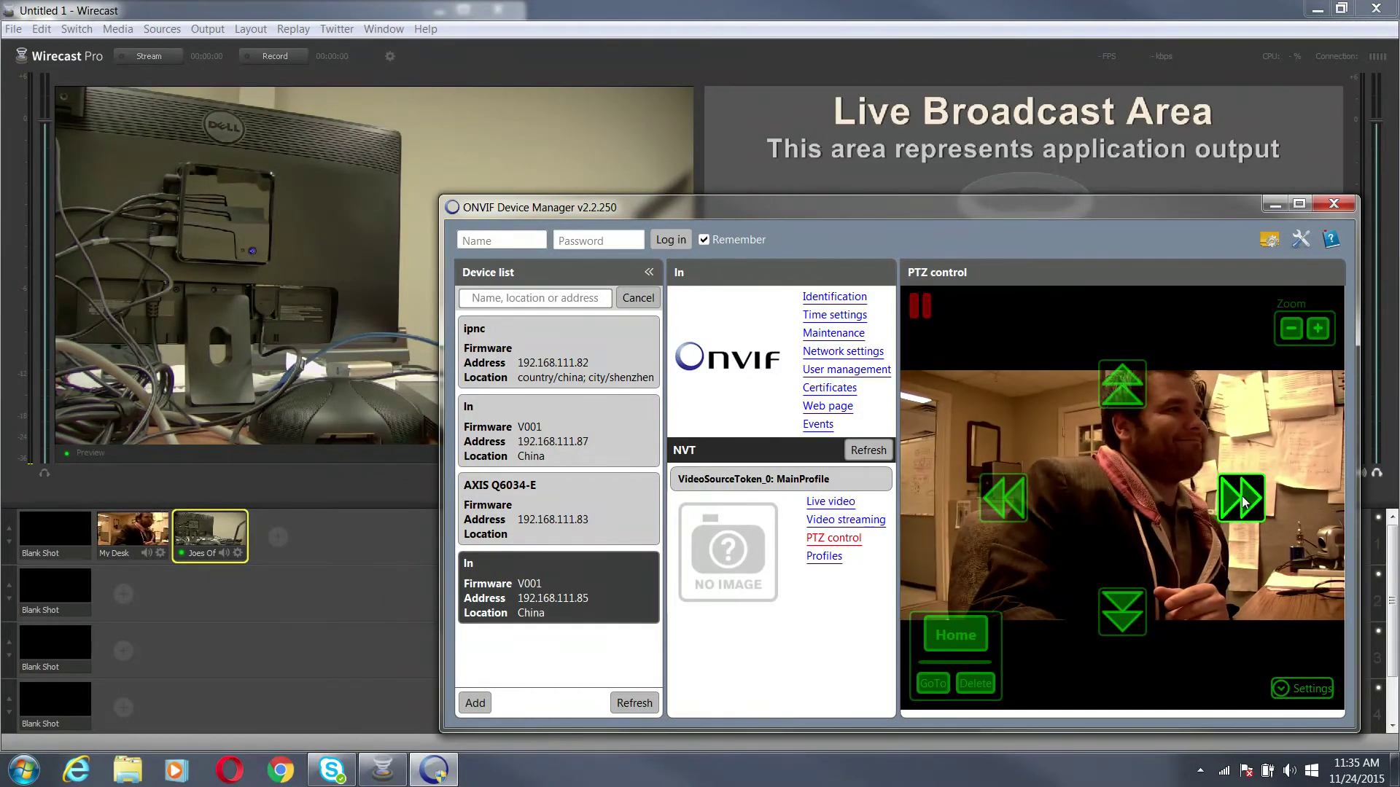
left_click(1001, 493)
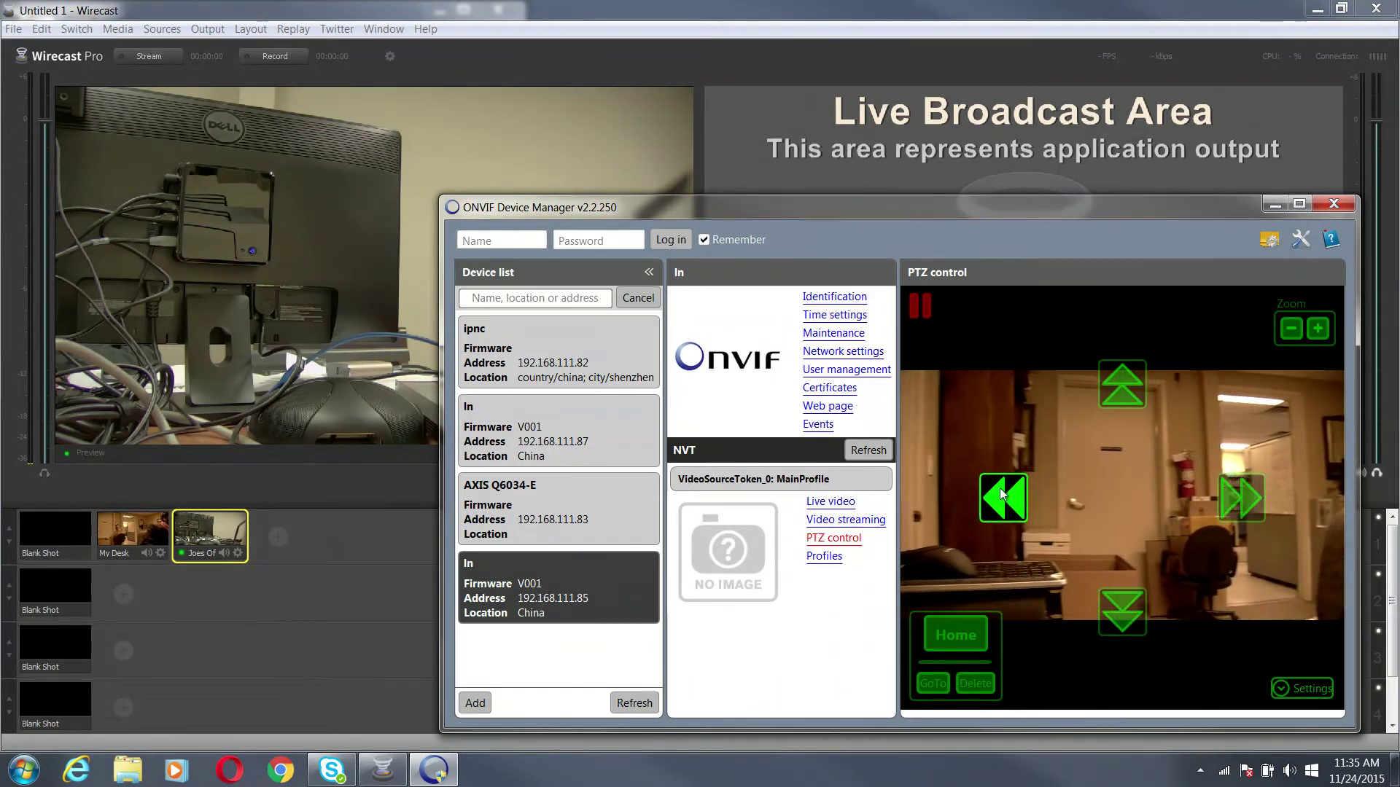
left_click(1111, 387)
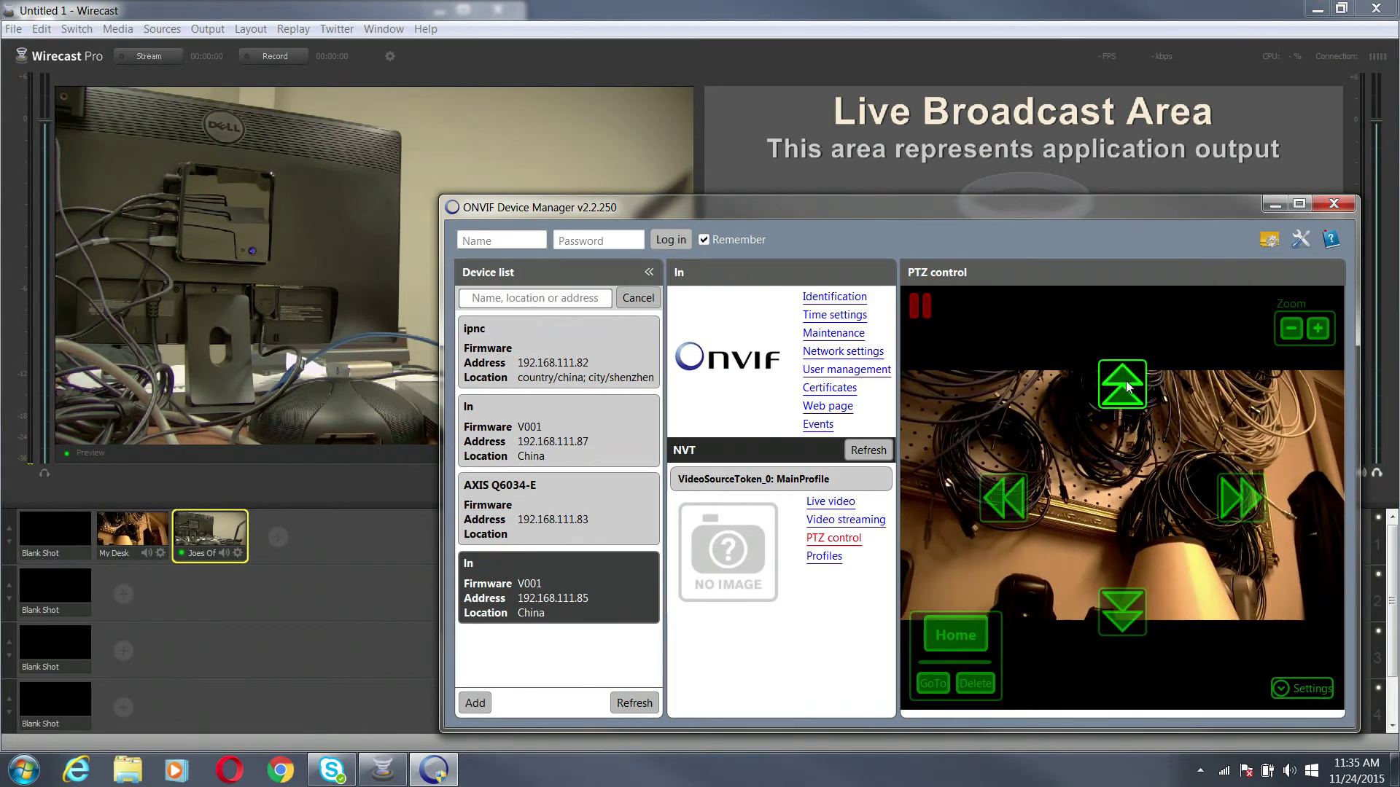
left_click(1006, 499)
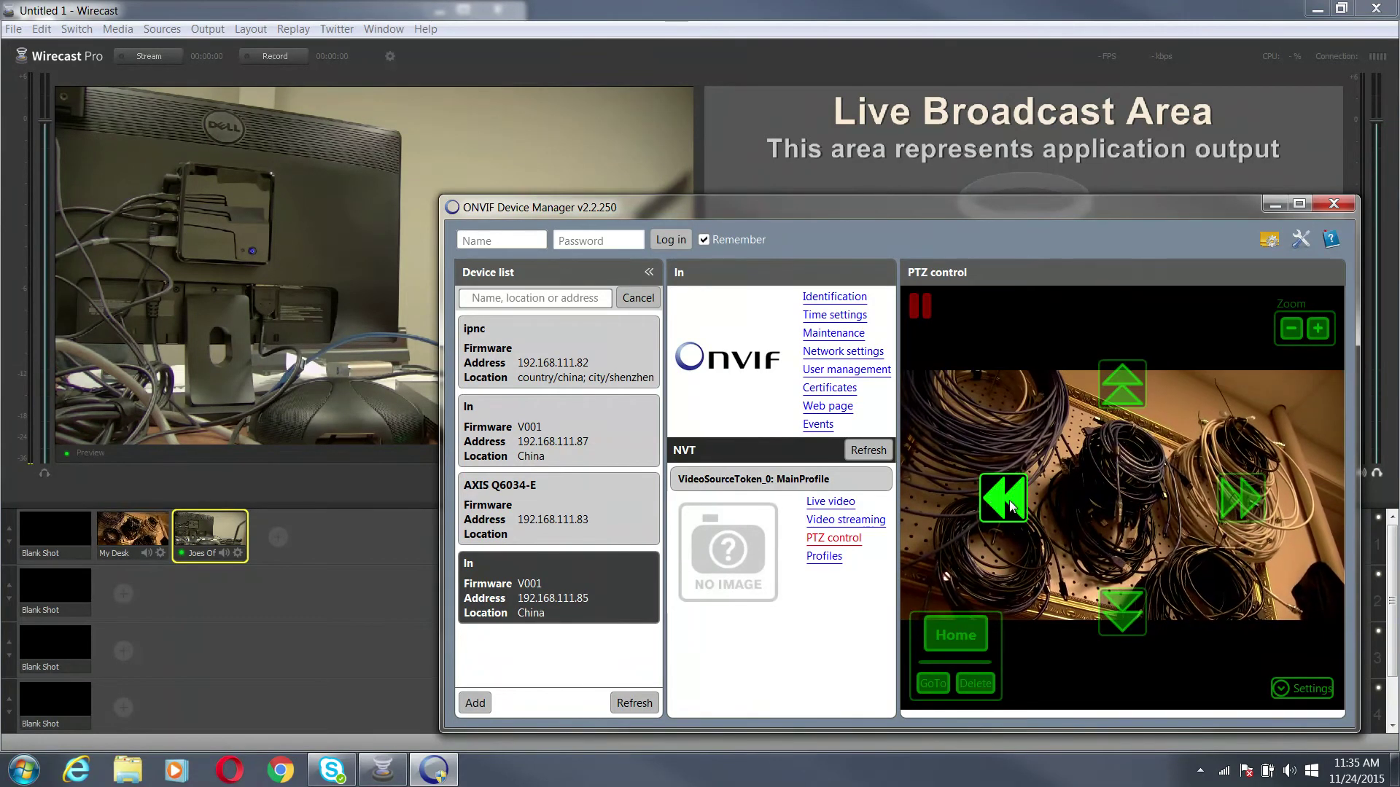
left_click(1128, 612)
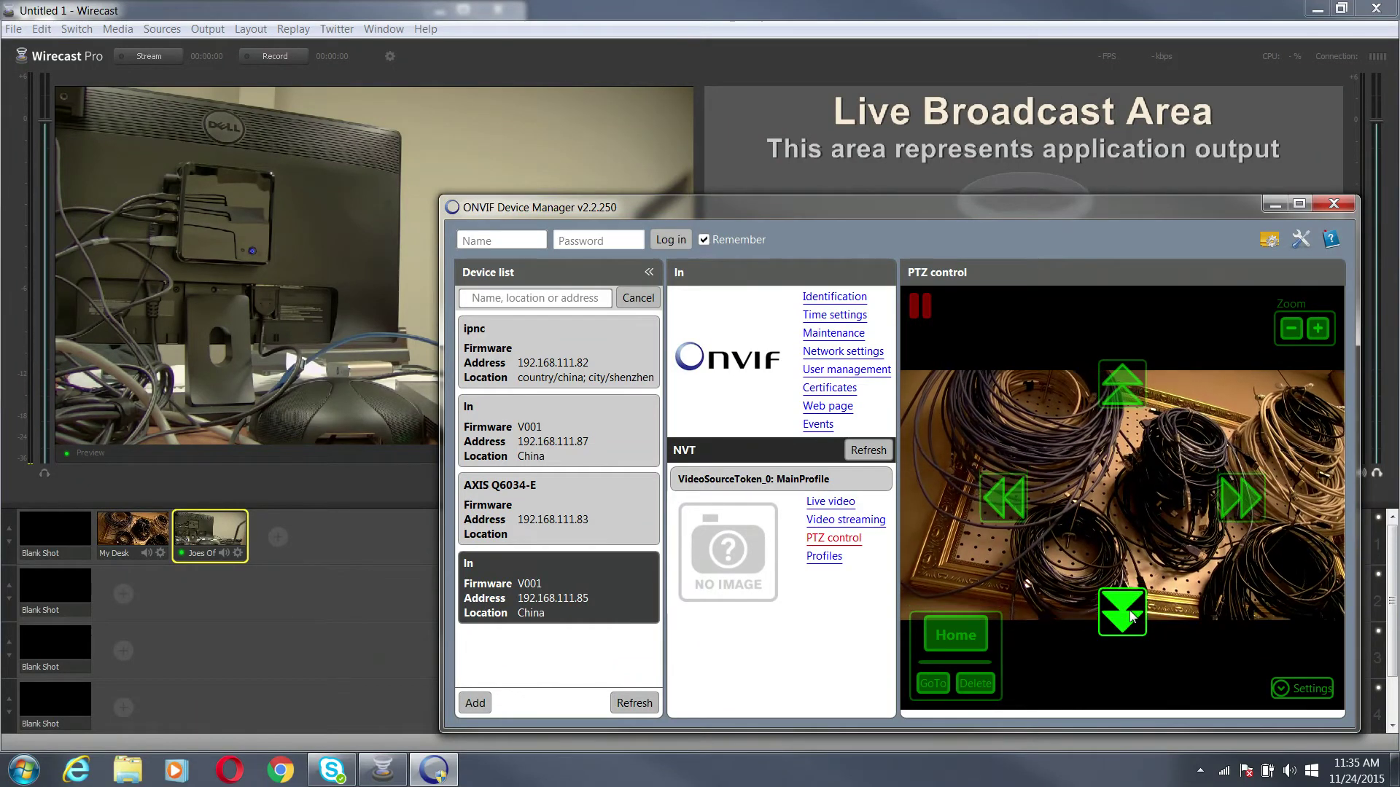
left_click(1232, 490)
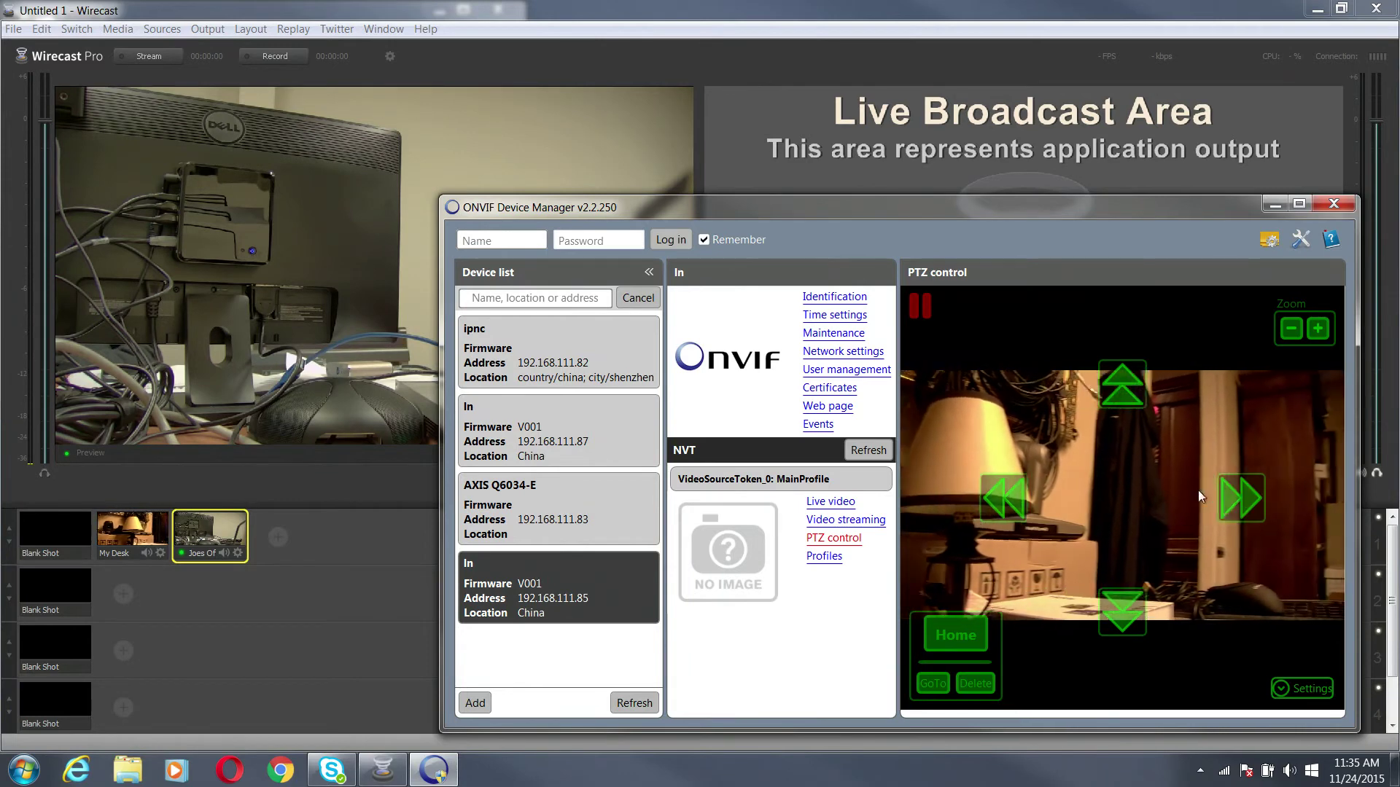
- Preview the My Desk shot in Wirecast and pan its camera right from ONVIF Device Manager, minimizing that window when finished
left_click(1274, 207)
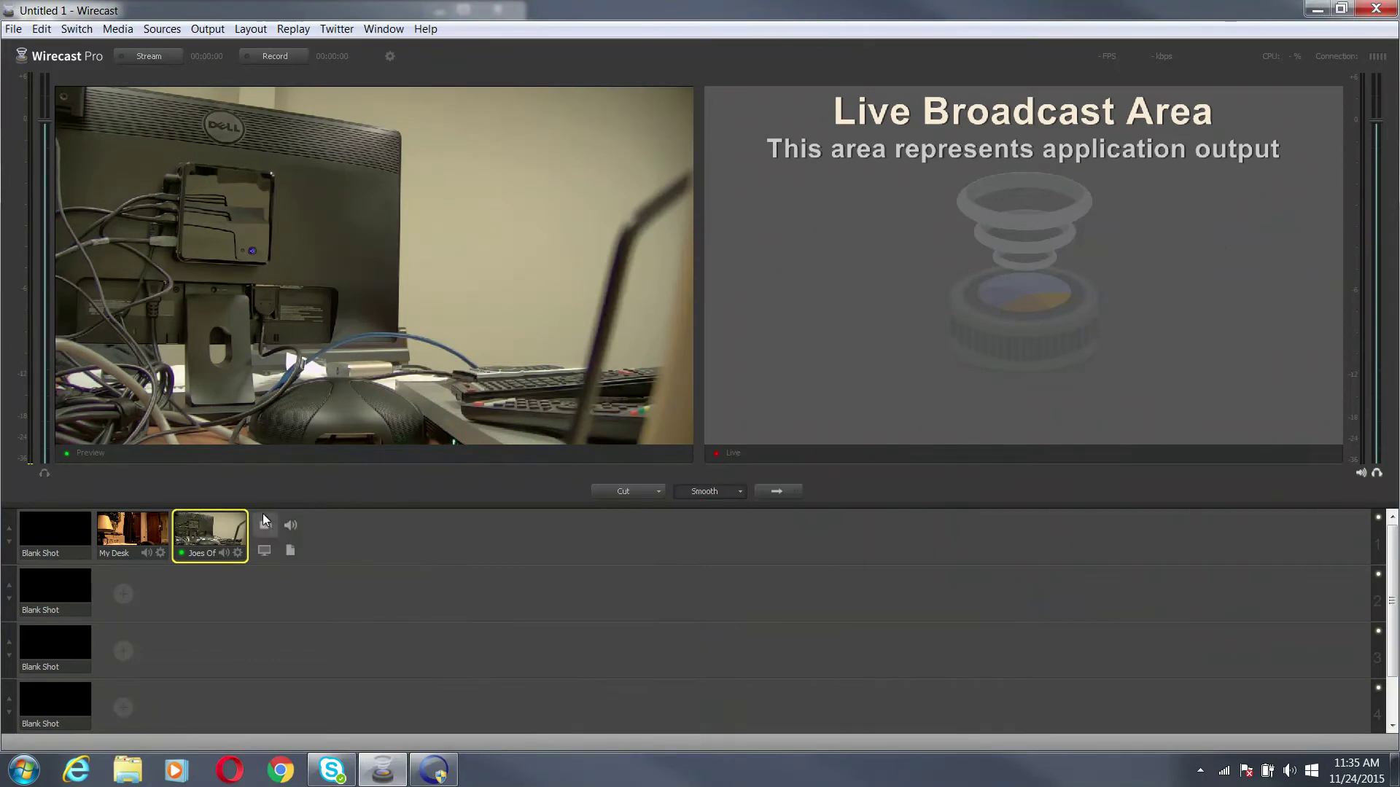
left_click(148, 536)
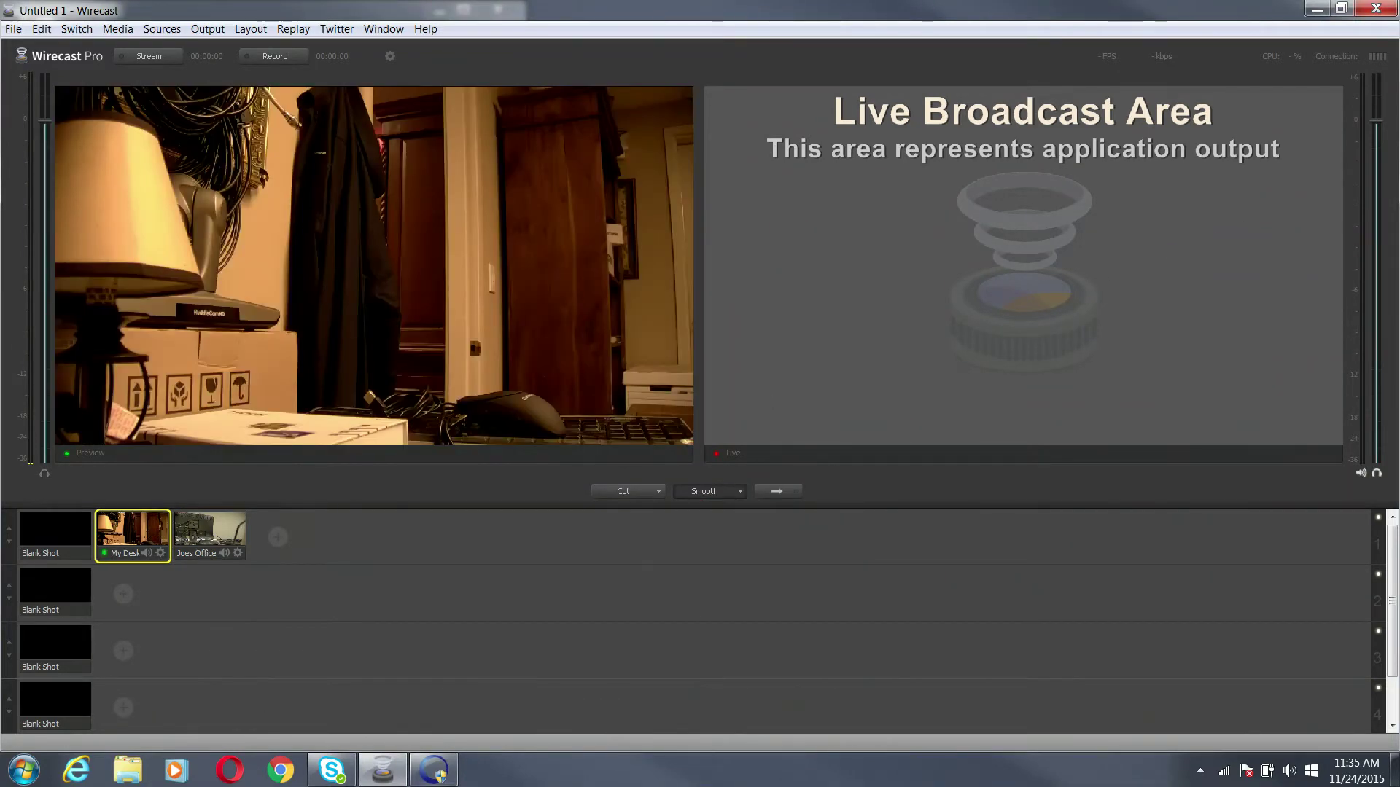
left_click(434, 770)
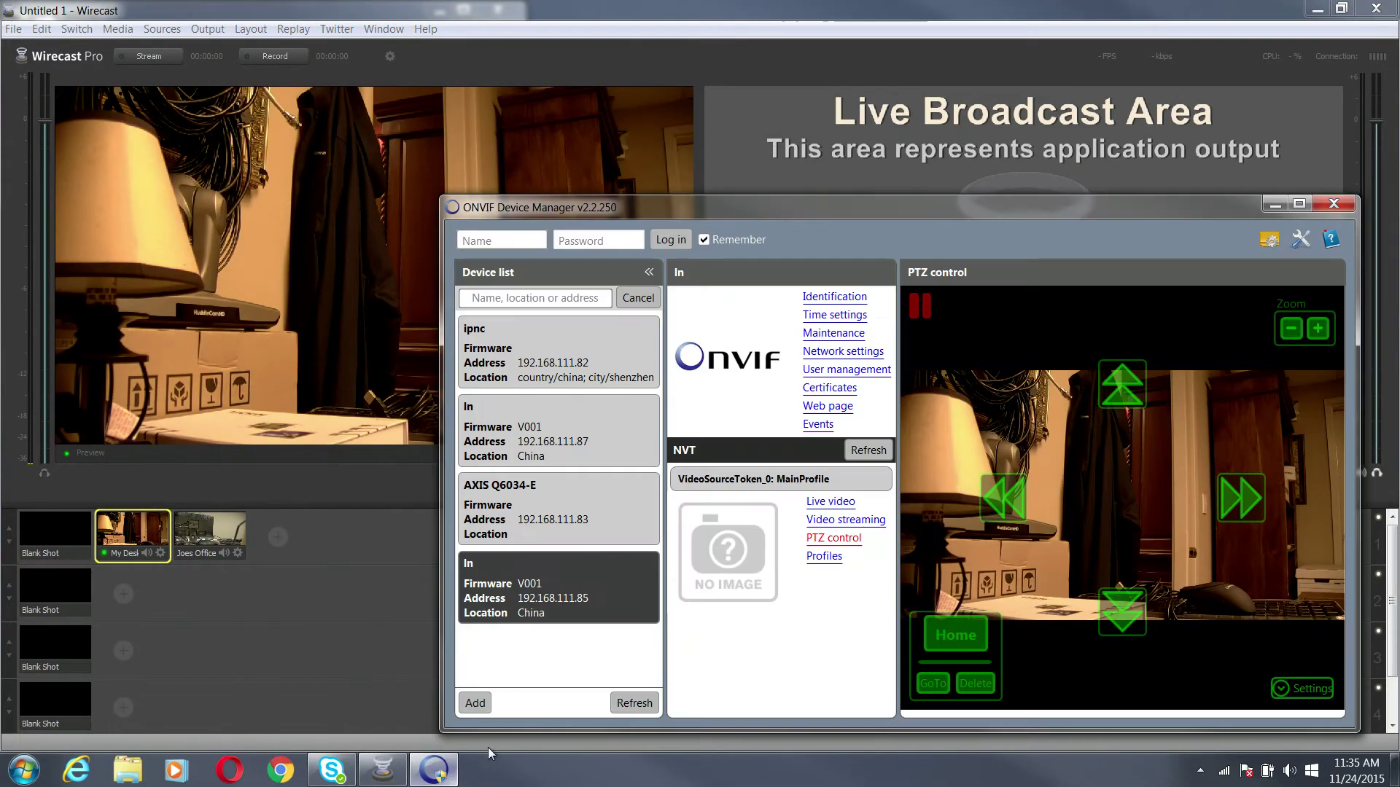
left_click(1243, 509)
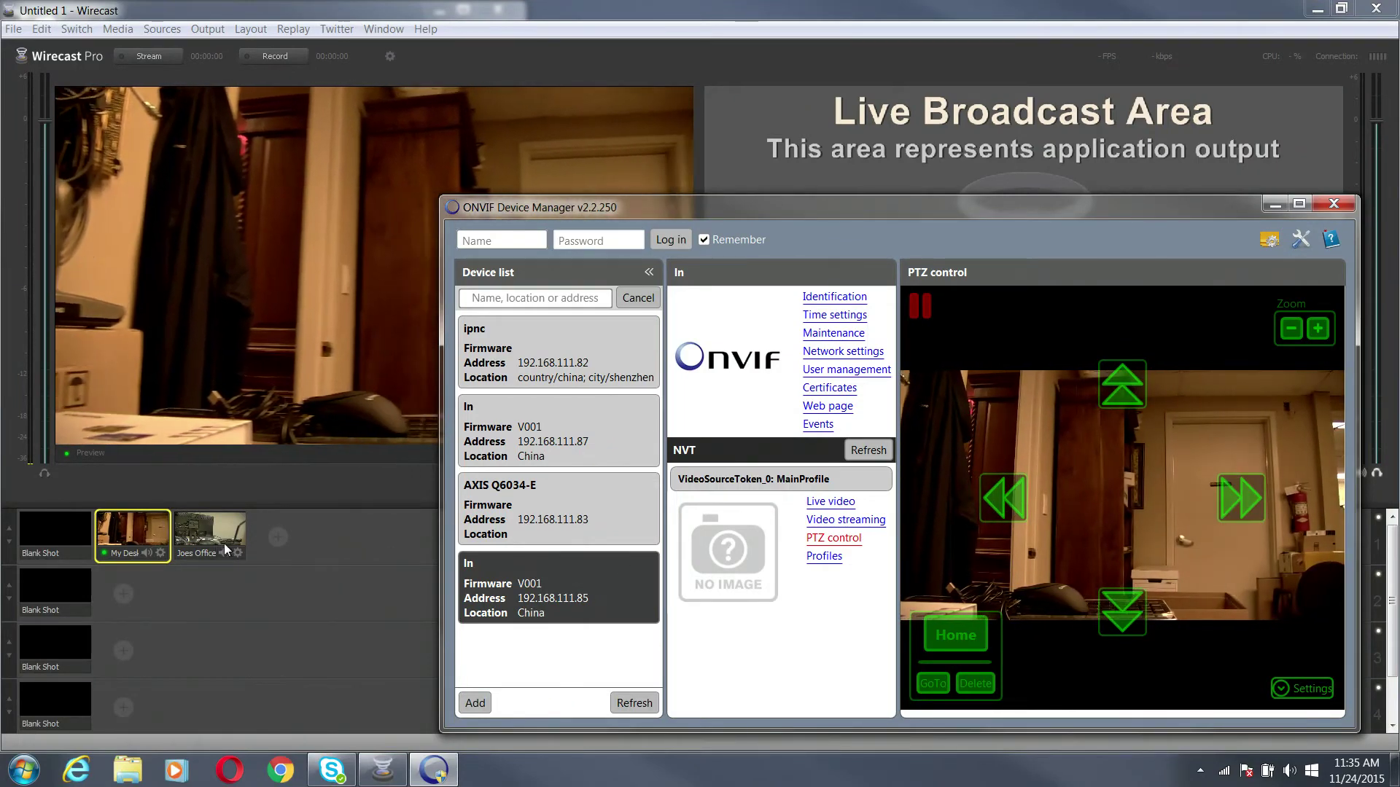
left_click(1270, 207)
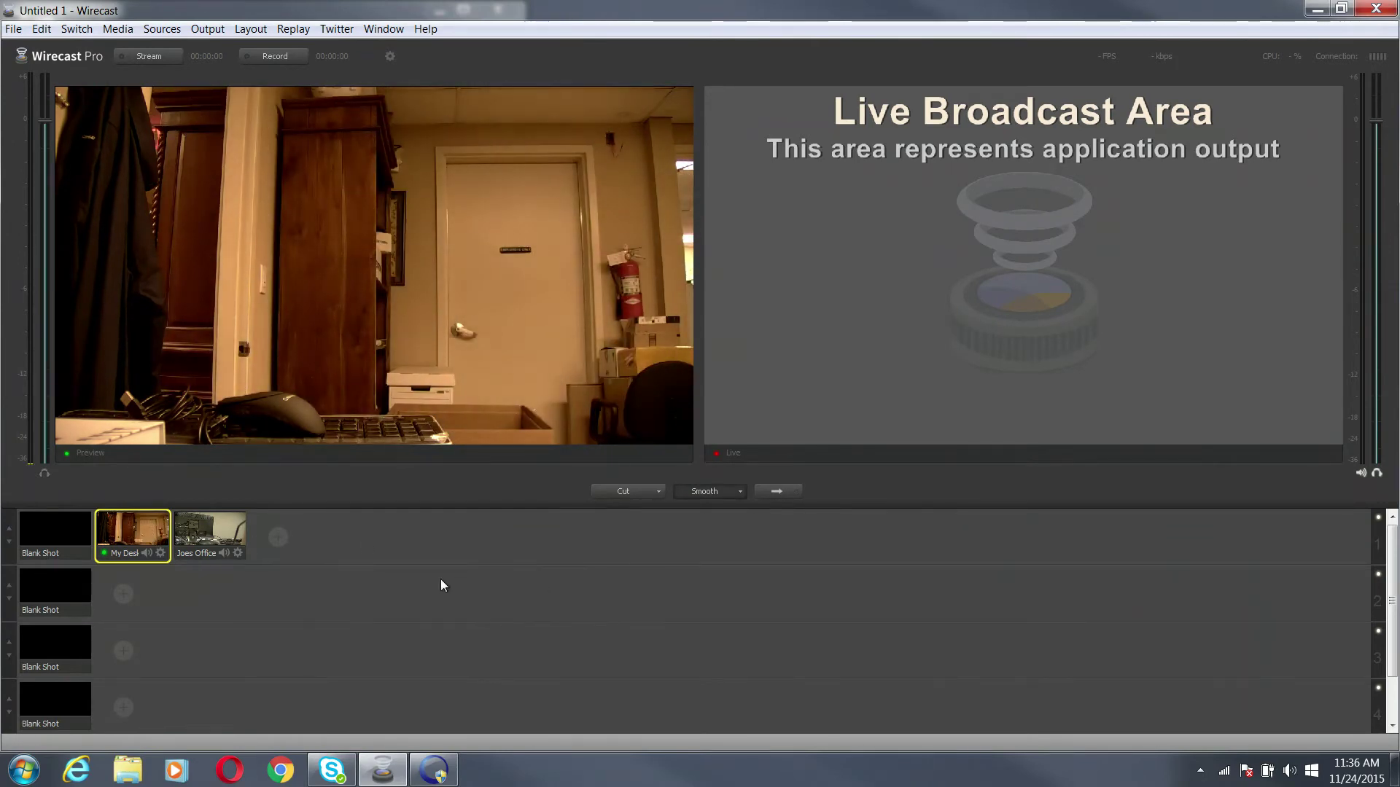
left_click(433, 770)
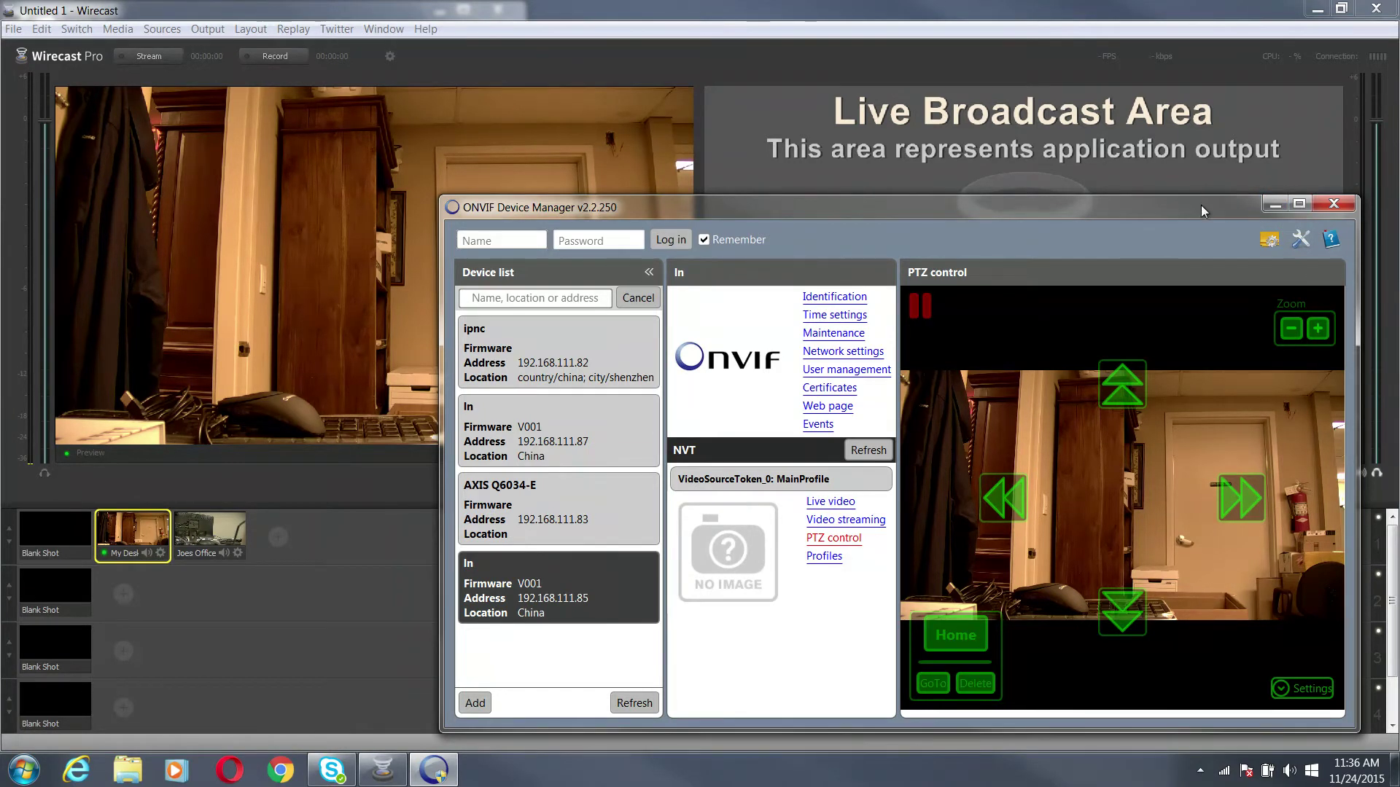
left_click(1270, 201)
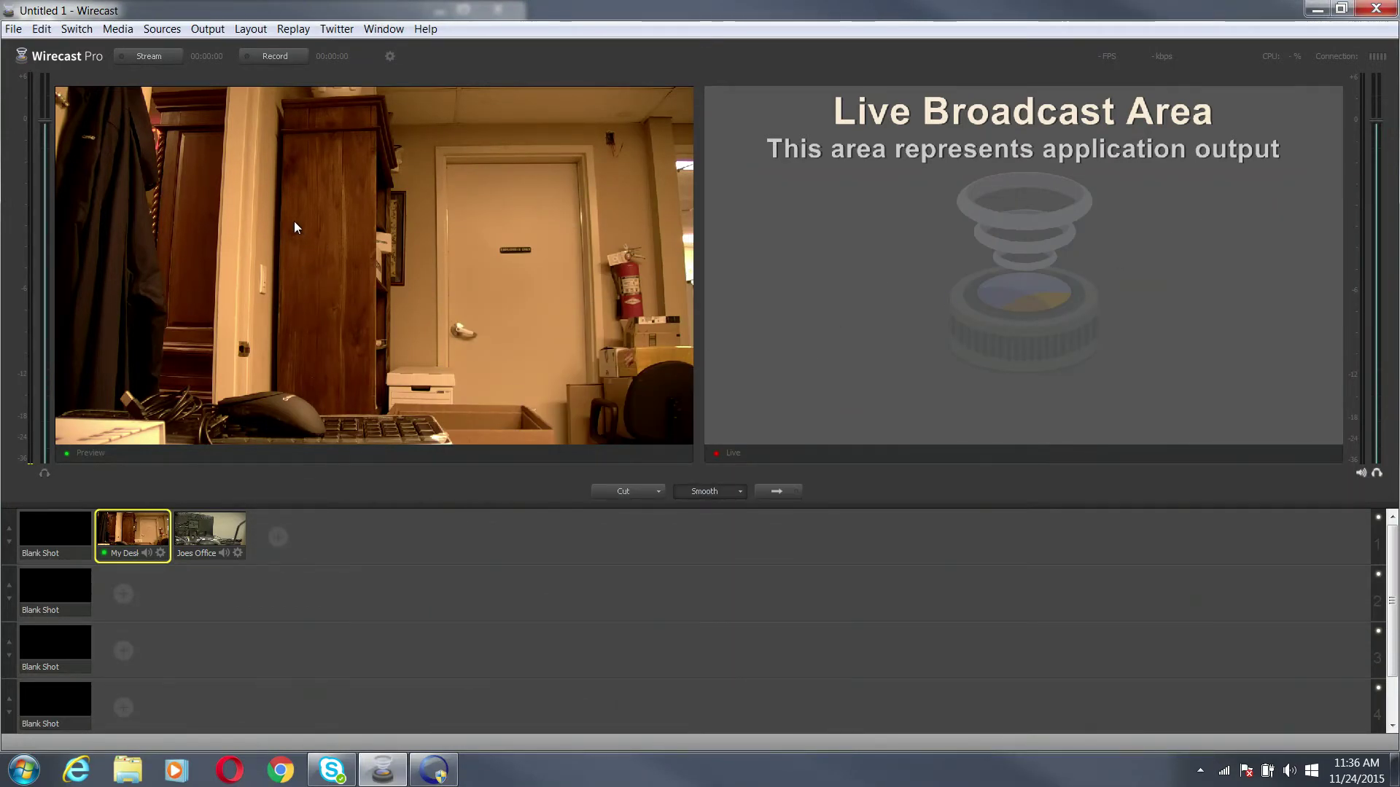
- Add a new web stream in the source settings, using the RTSP protocol with Live Stream enabled
left_click(163, 29)
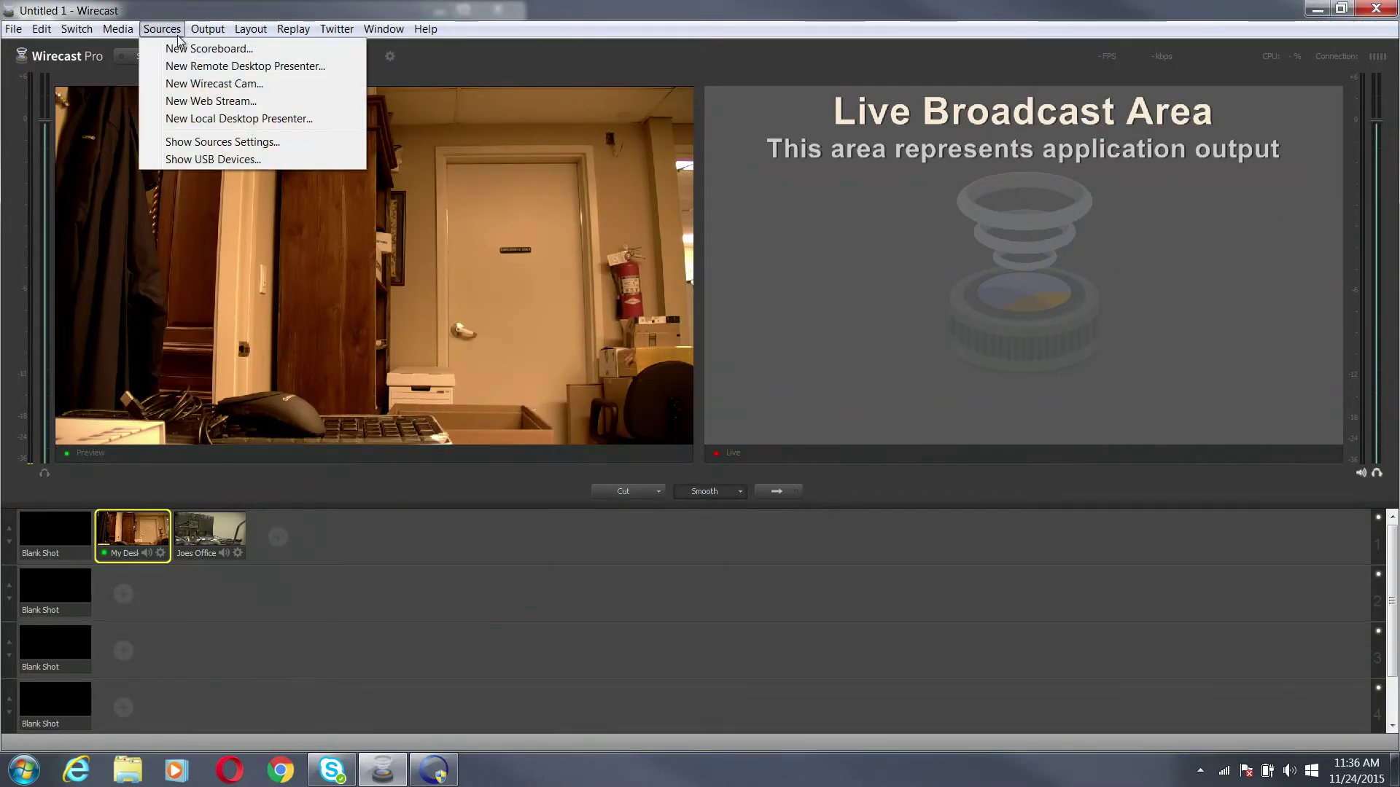
left_click(211, 142)
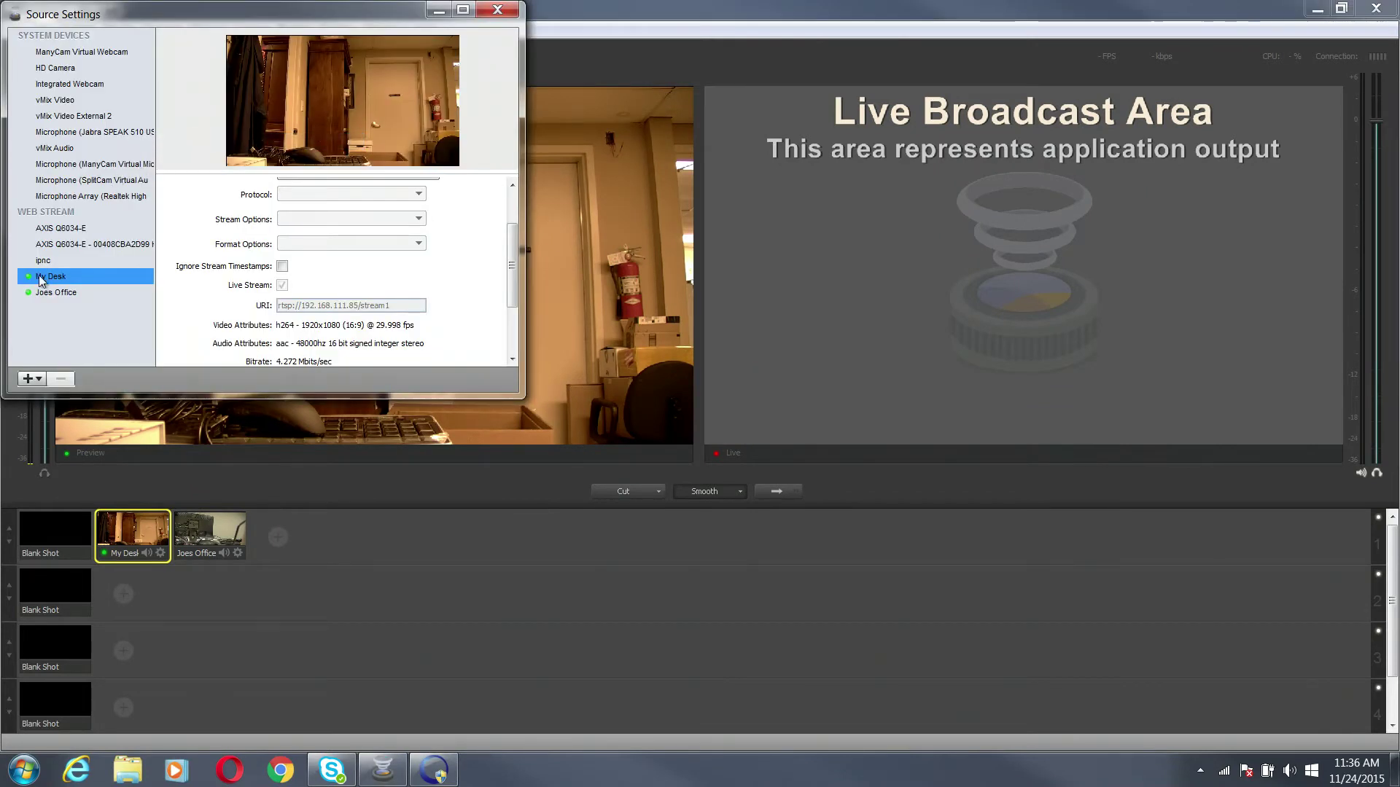
left_click(32, 379)
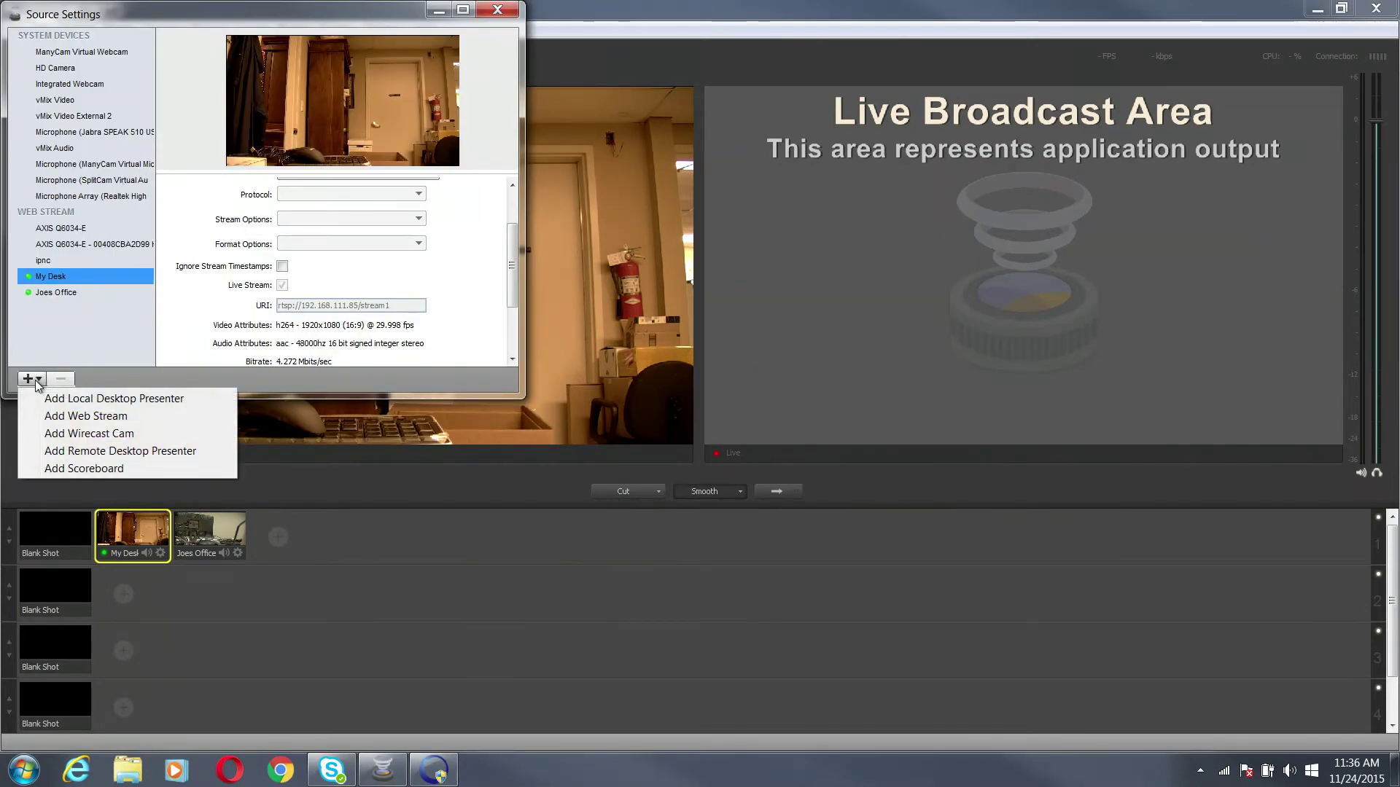
left_click(98, 417)
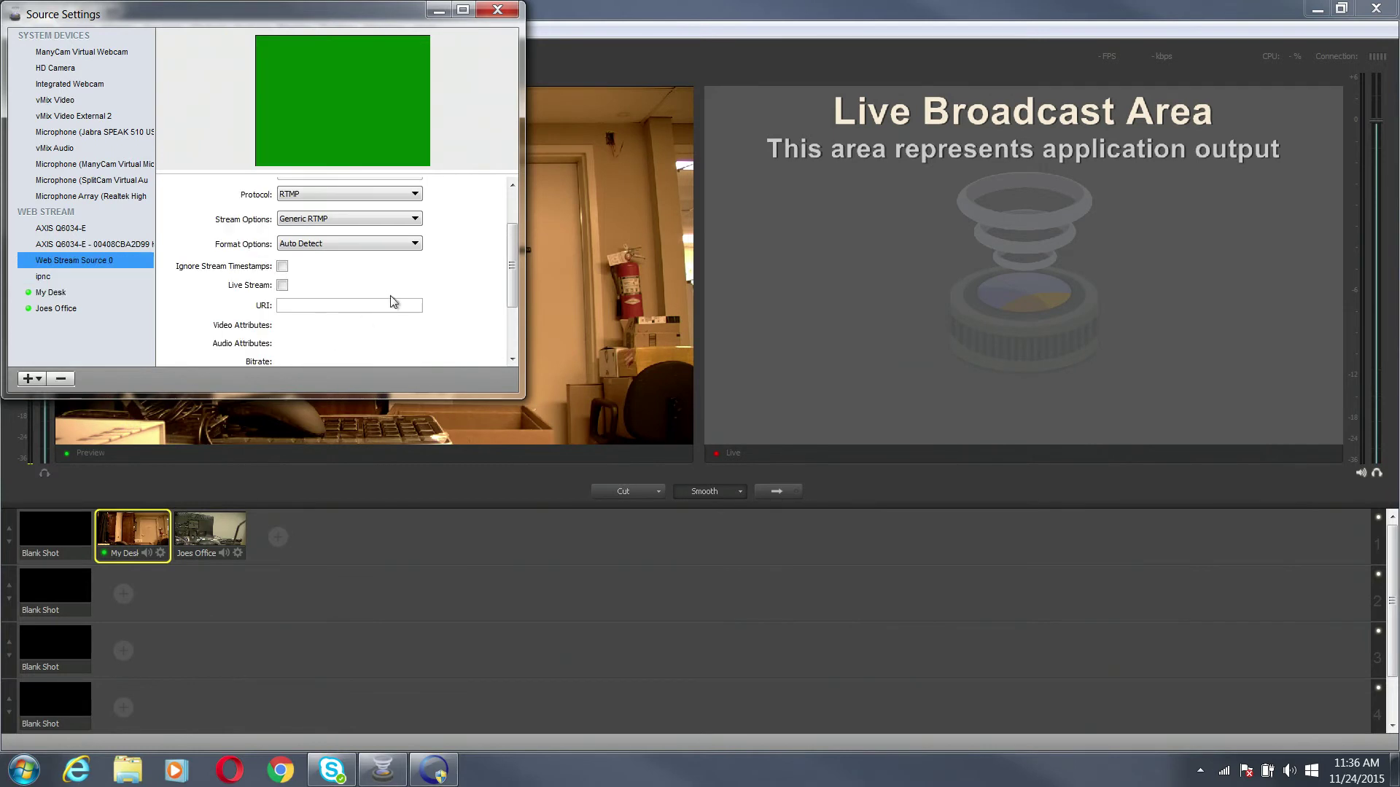
left_click(380, 192)
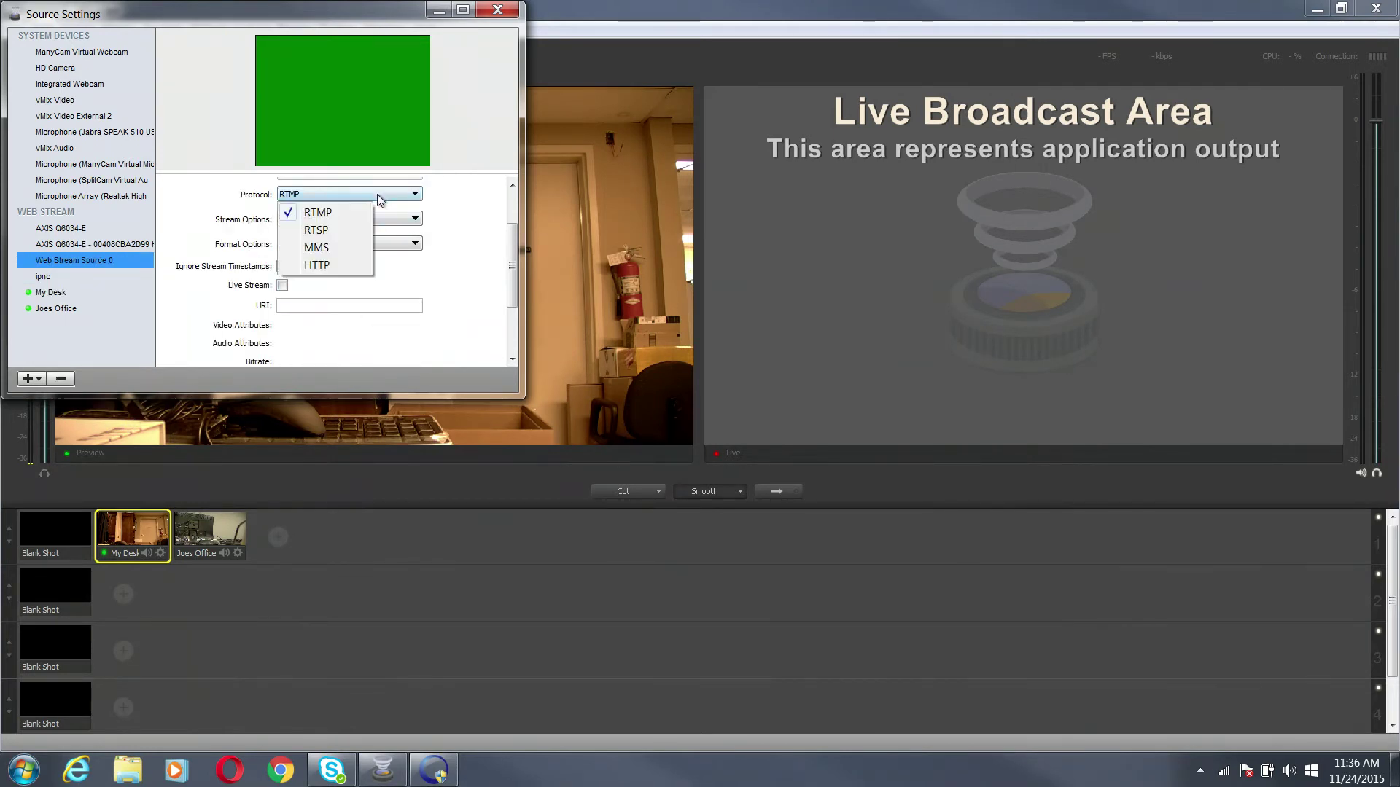
left_click(334, 230)
left_click(282, 286)
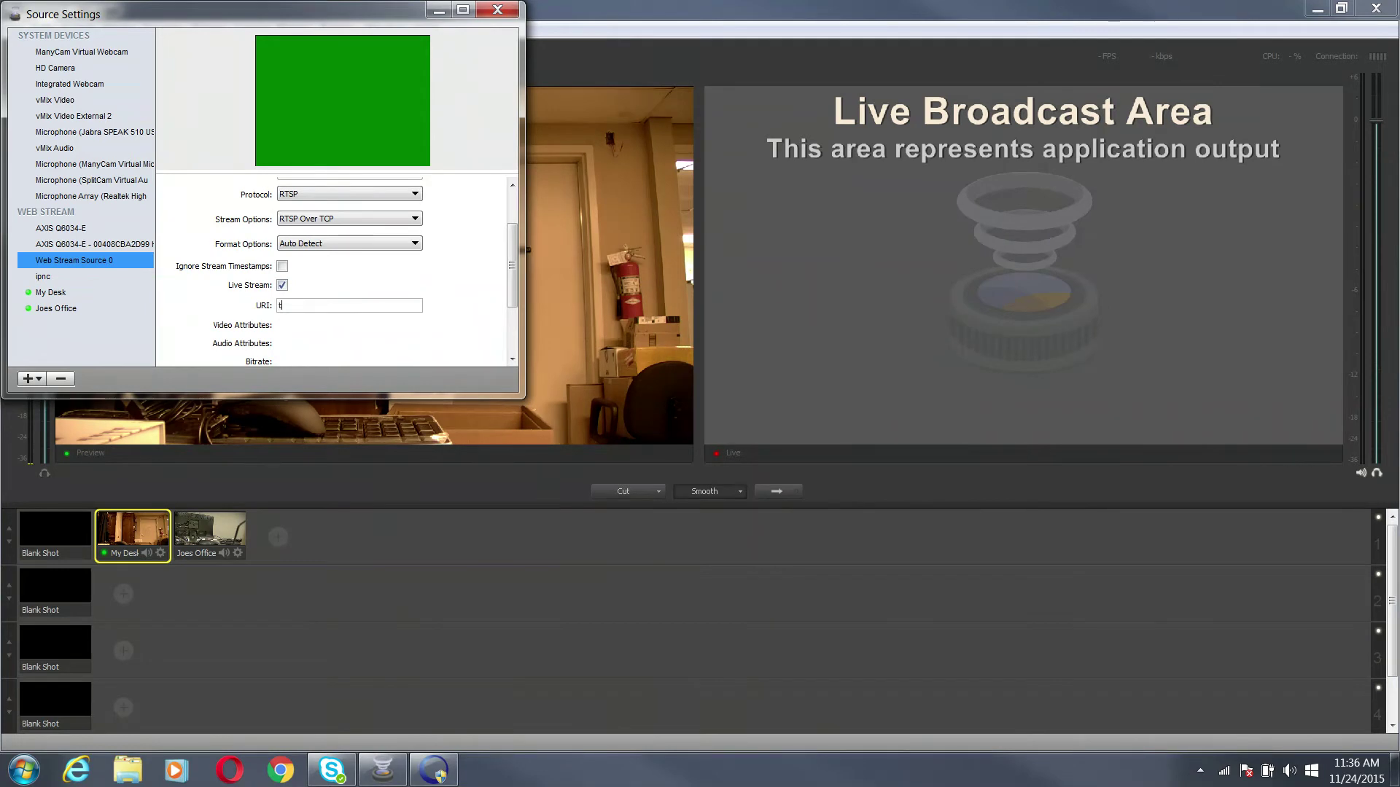
- Set the new web stream's URI to rtsp://192.168.111.84:554/1 and connect to it
left_click(279, 305)
type("://192.1")
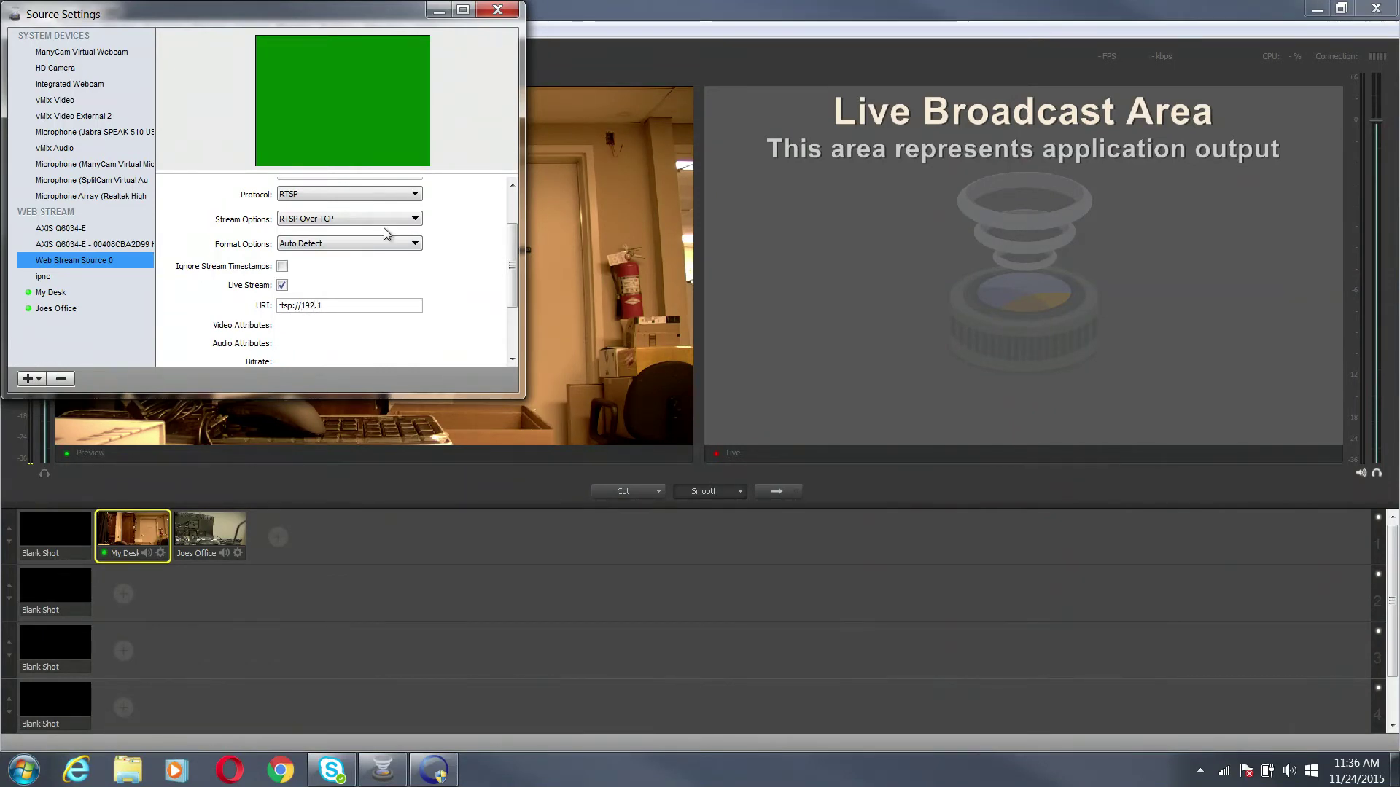
type("68.111.84:554/1")
left_click_drag(511, 243, 514, 287)
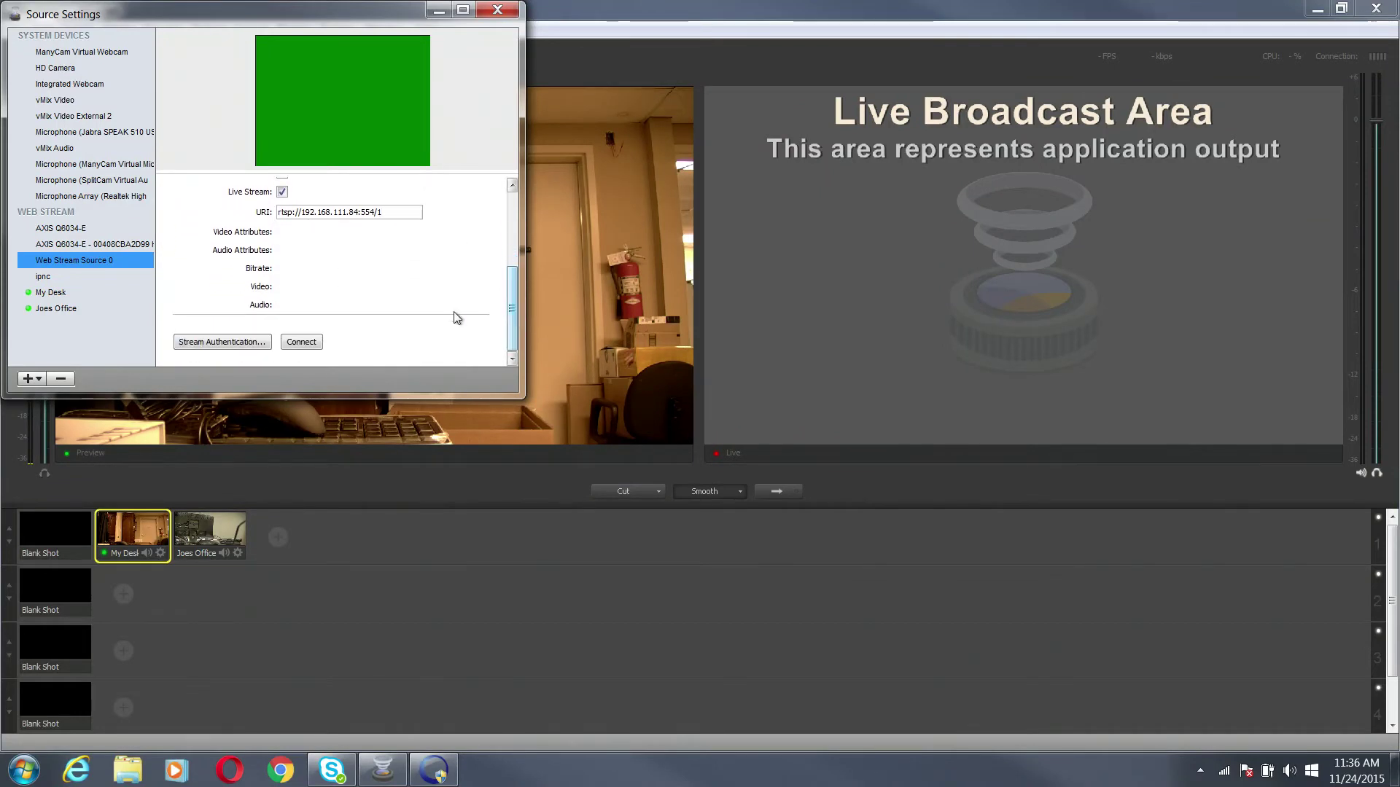
left_click(318, 347)
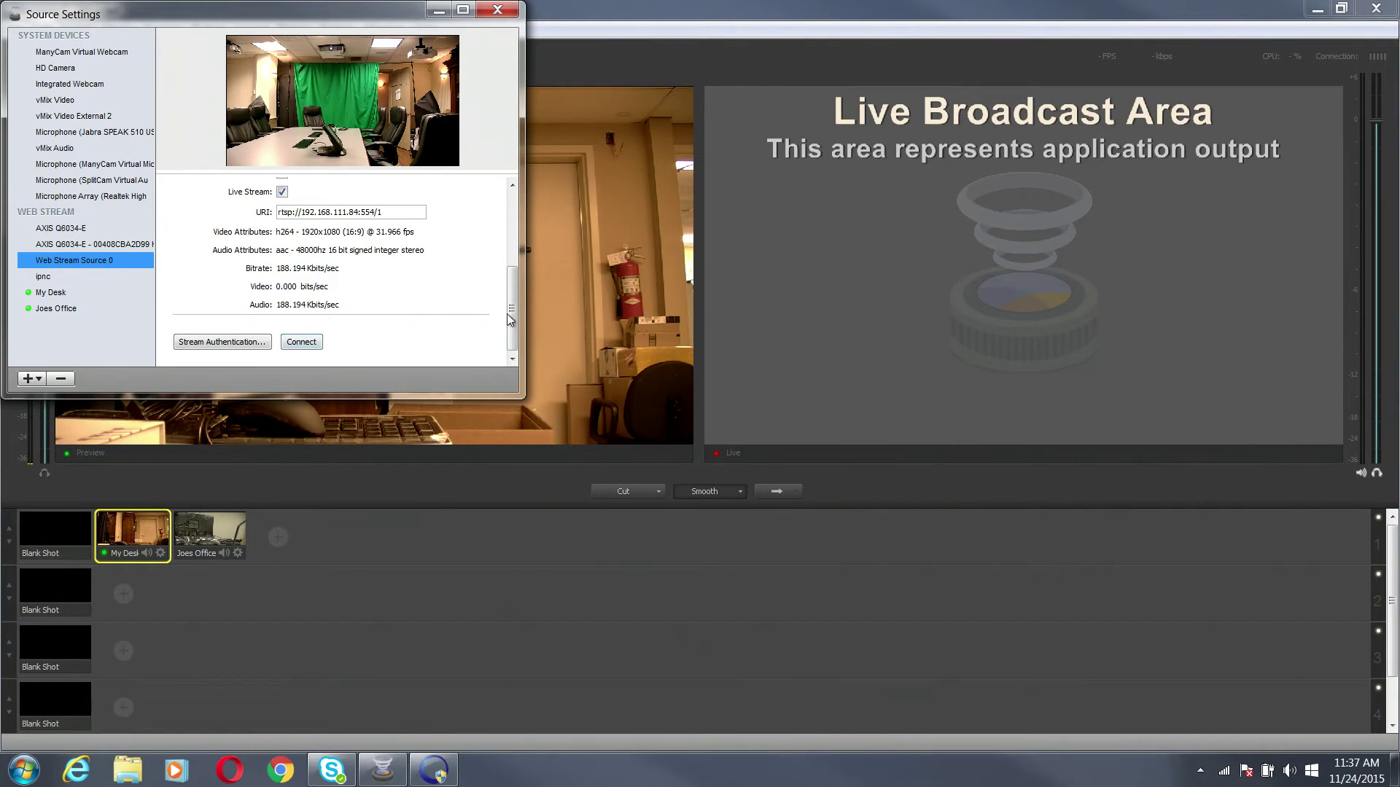
- Rename the new web stream source to Conference Room and close the source settings
left_click_drag(510, 314, 513, 244)
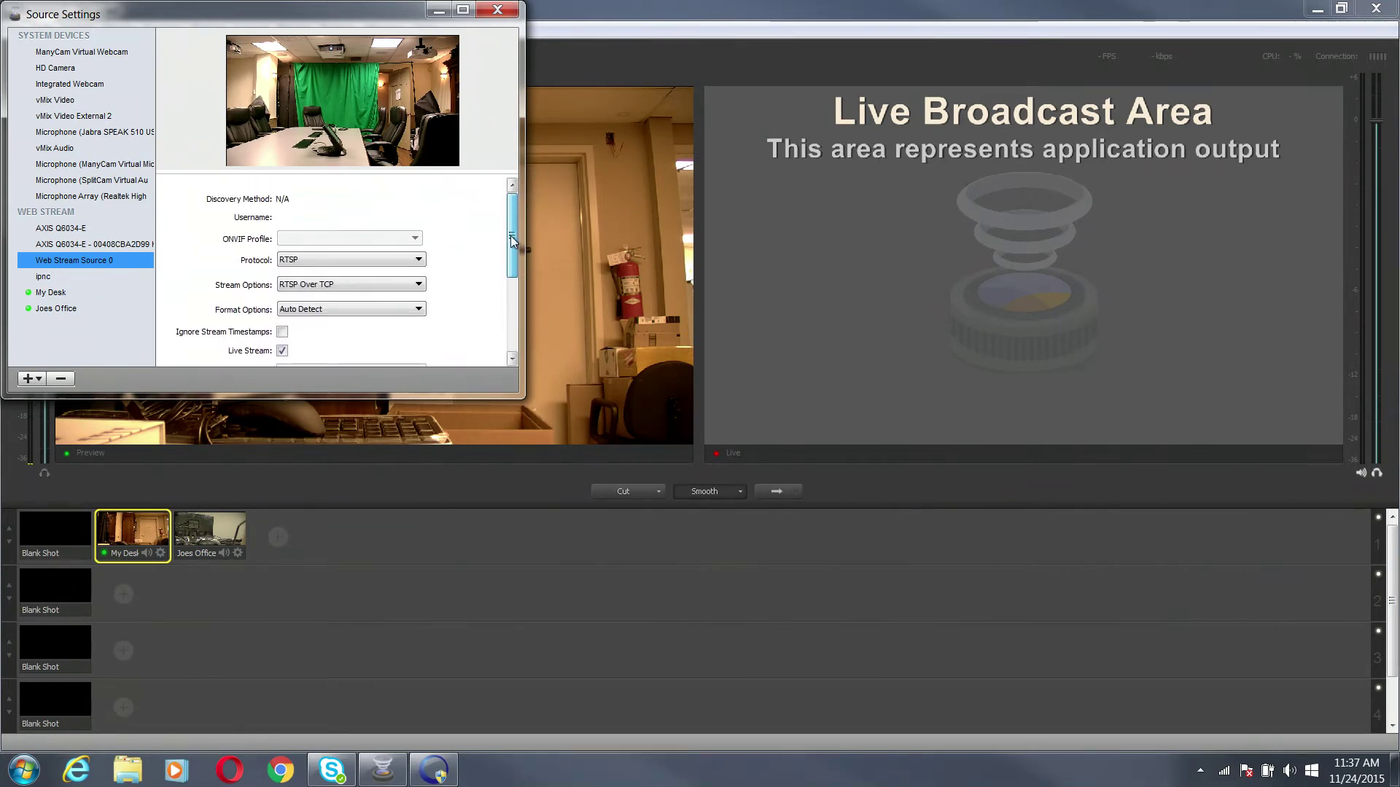
right_click(87, 262)
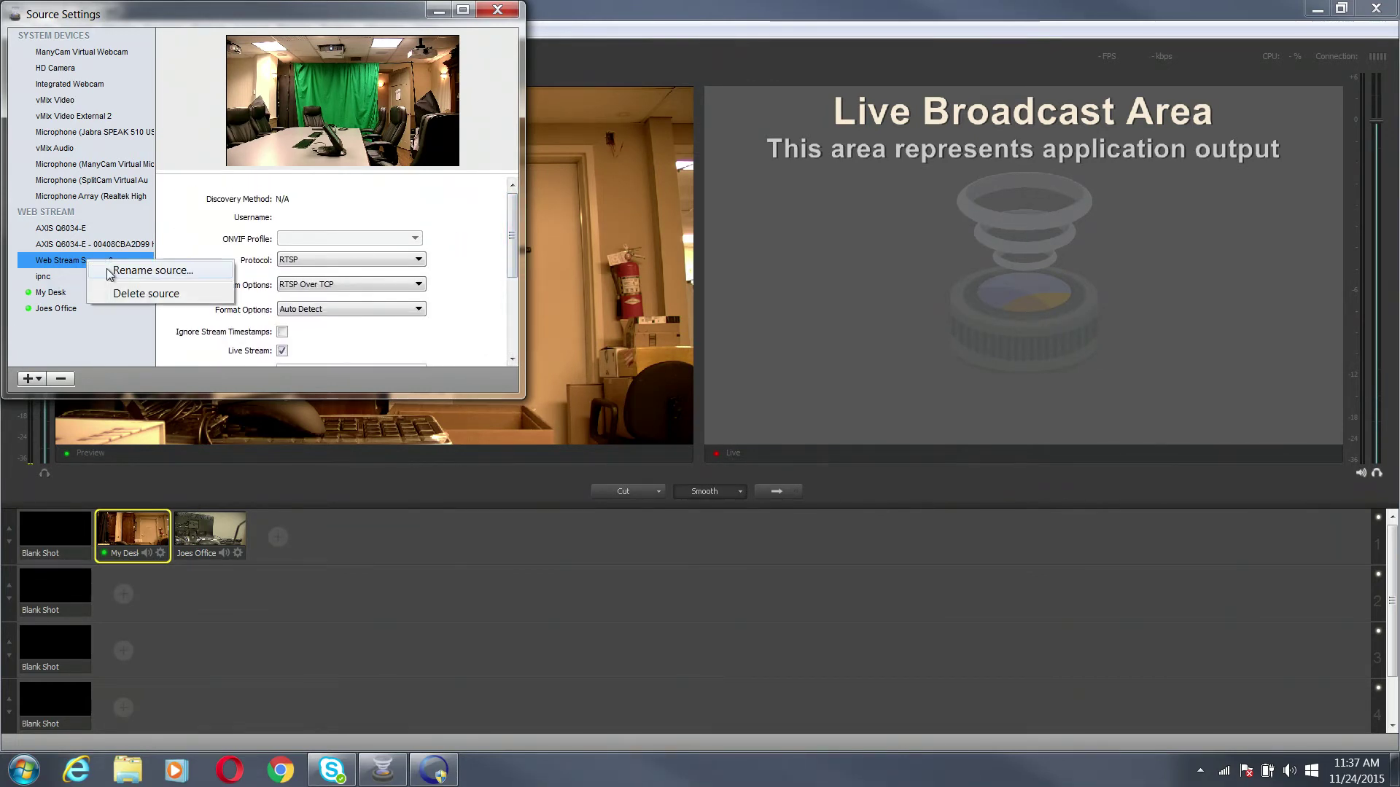
left_click(127, 273)
type("Conference Room")
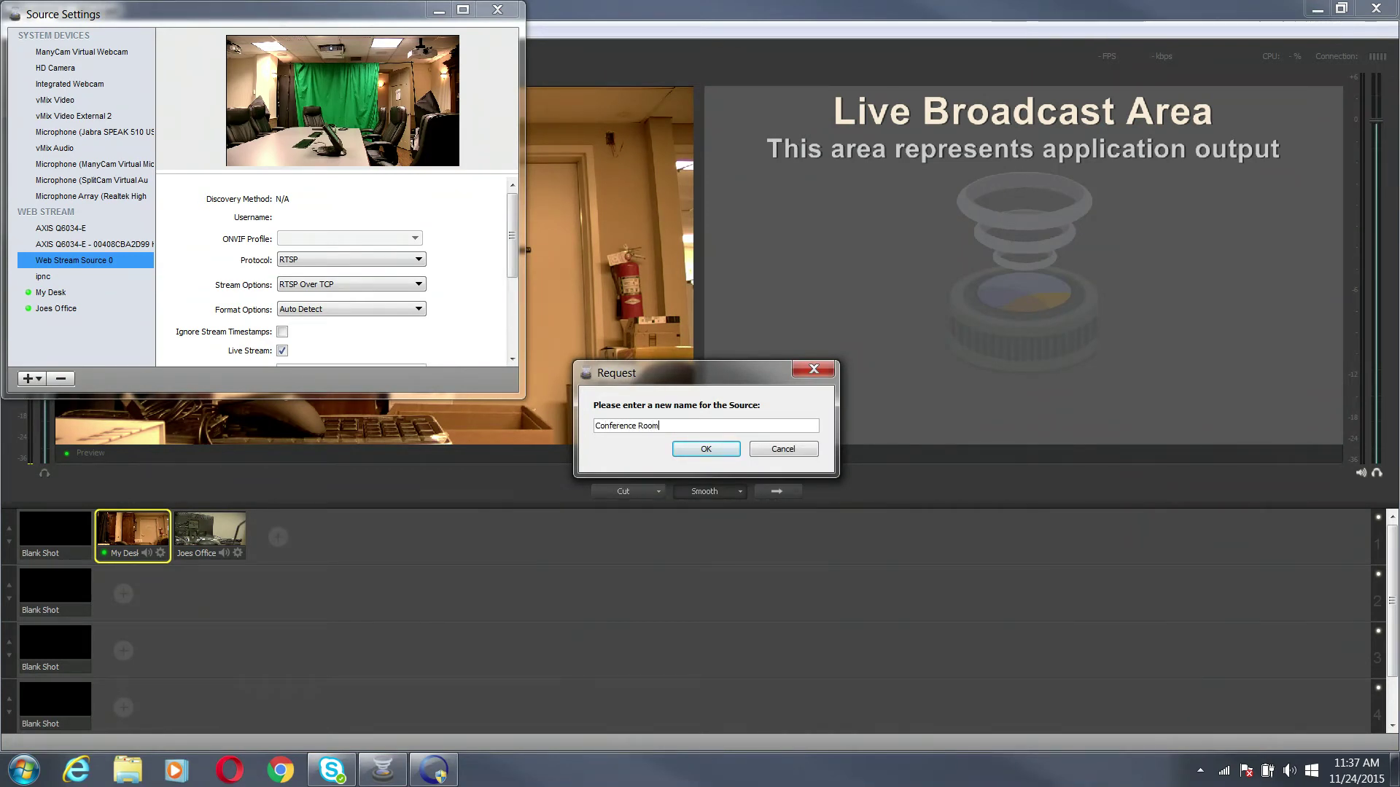
key("Return")
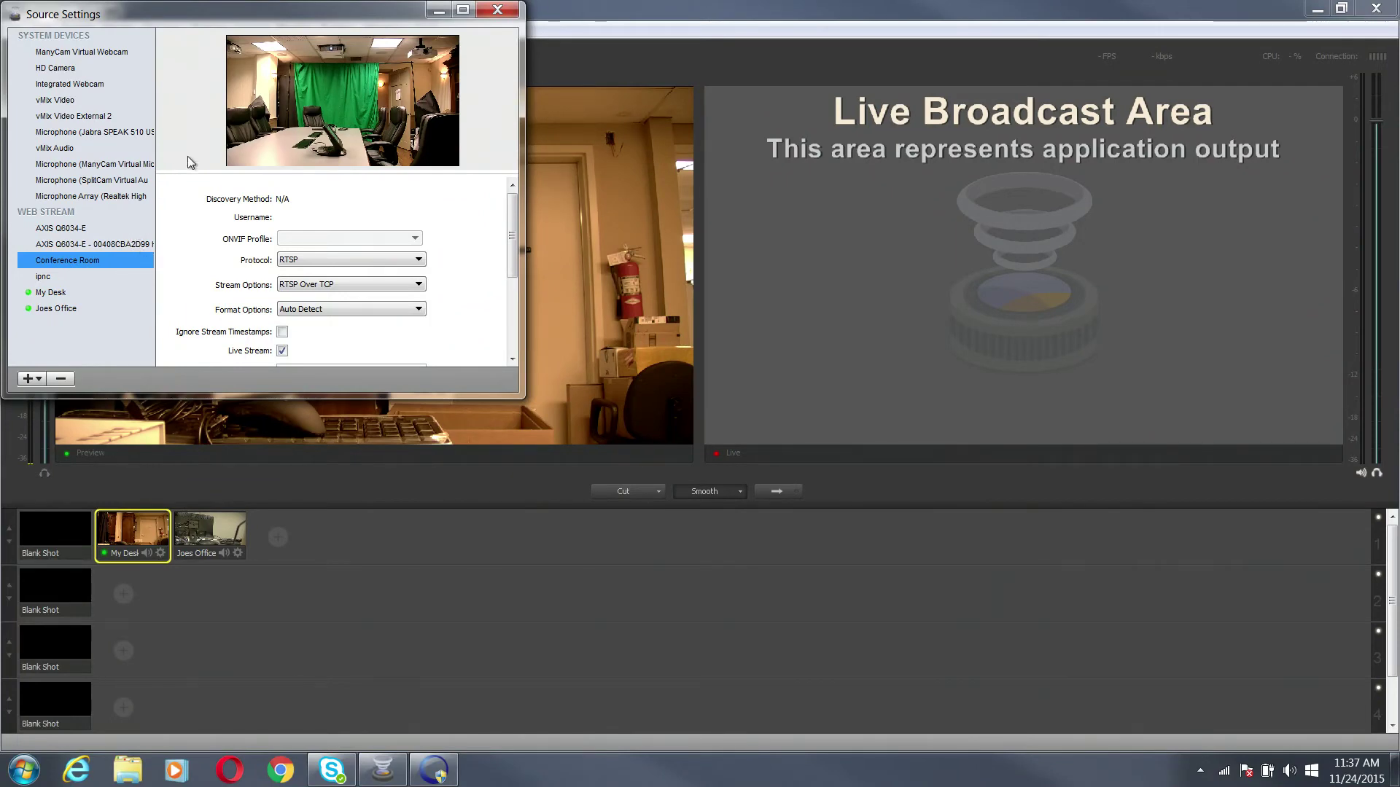
left_click(499, 9)
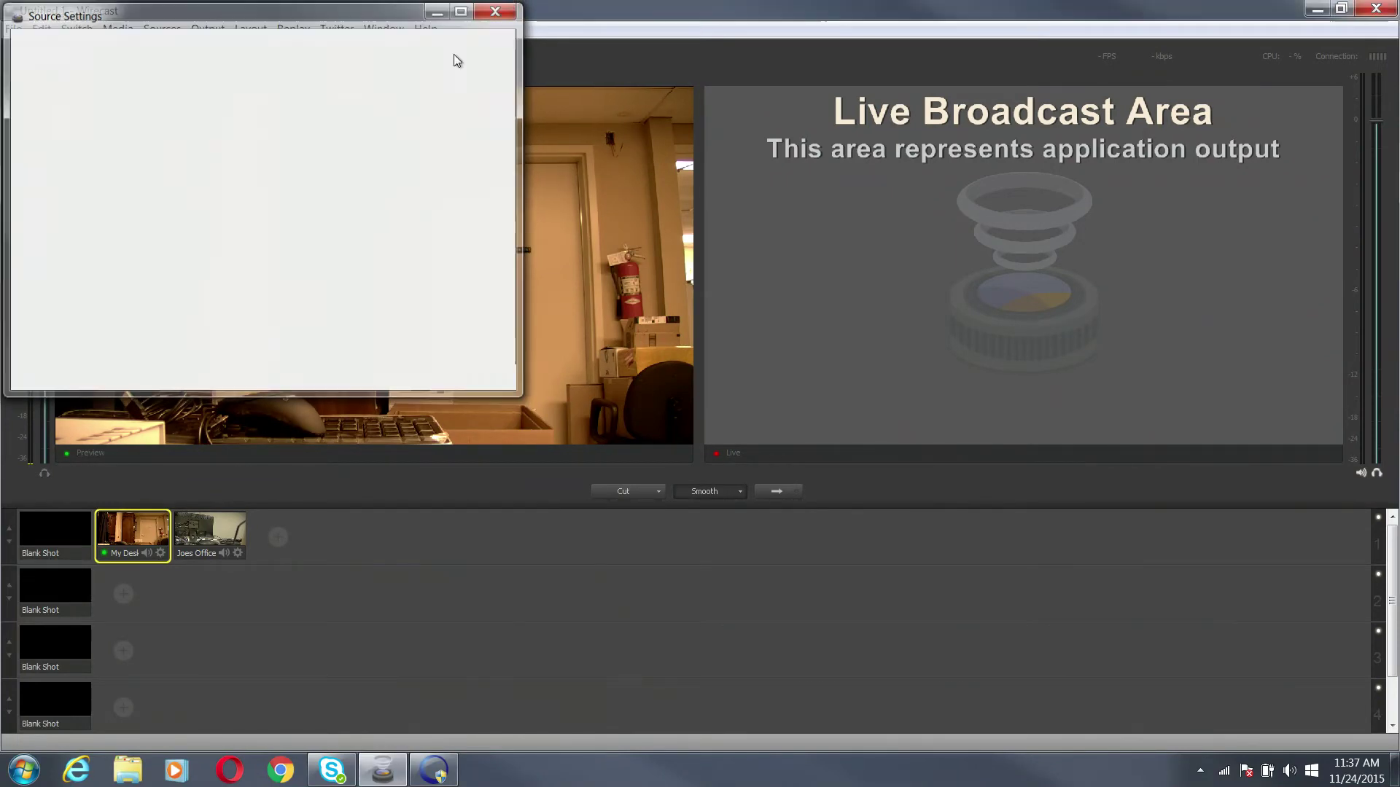
- Add the Conference Room web stream as a shot on the first layer and show it in the preview
left_click(268, 526)
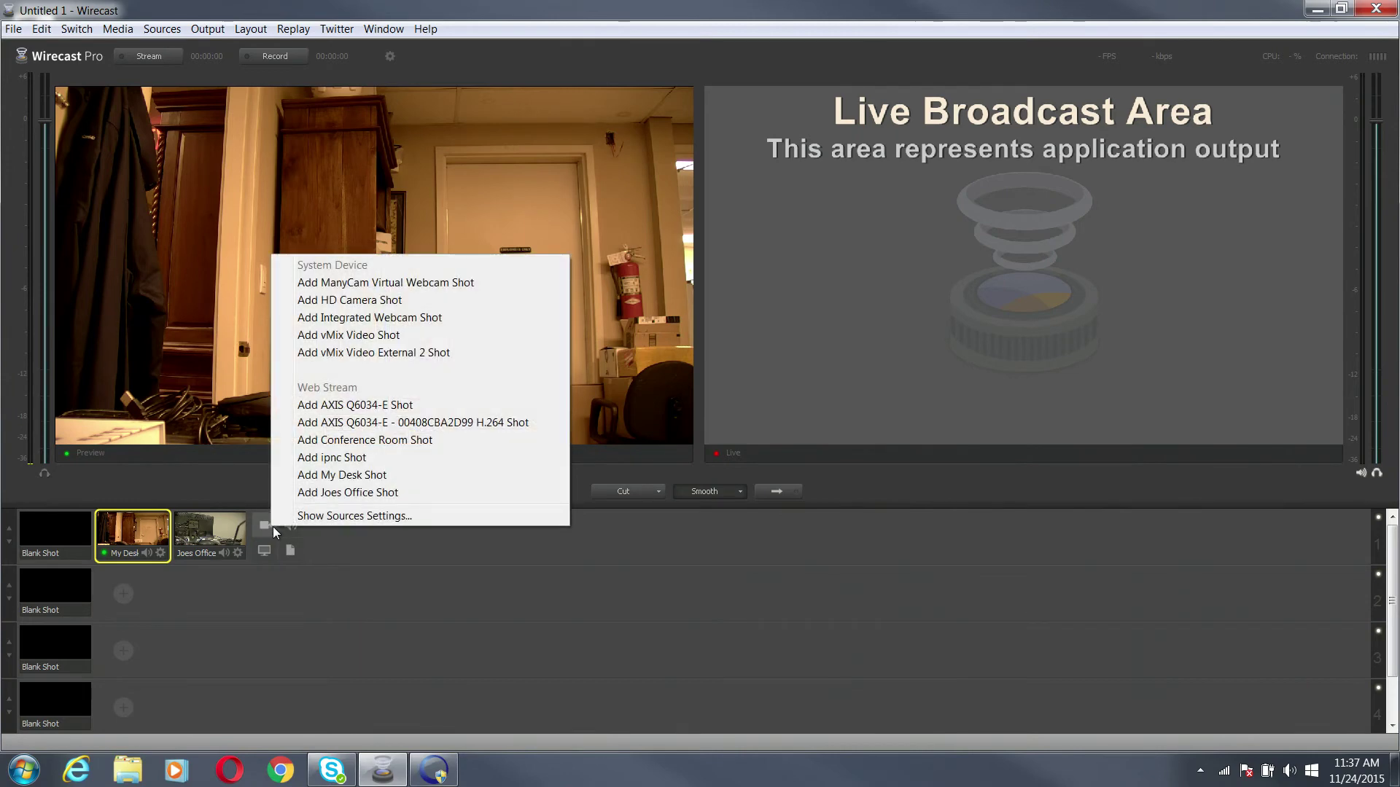
left_click(358, 439)
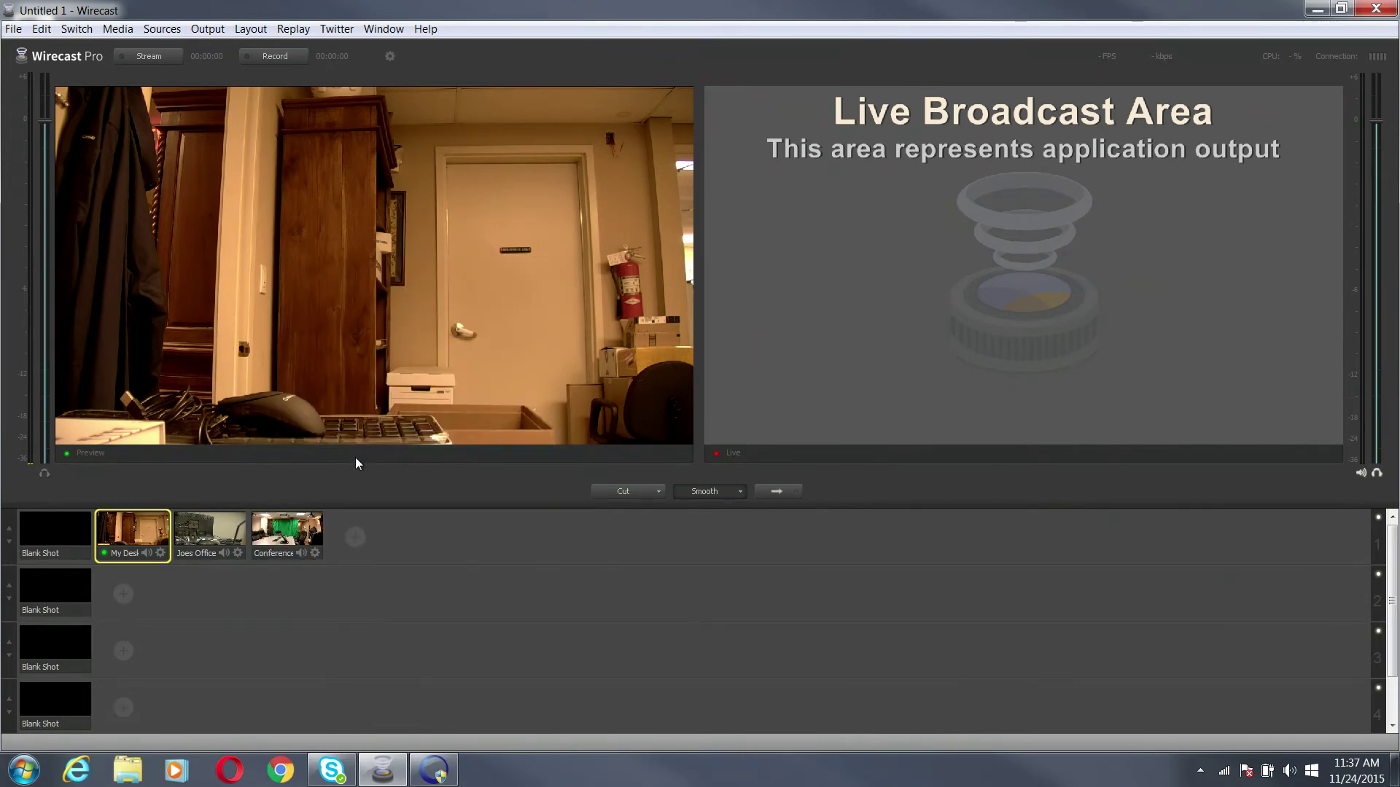
left_click(300, 536)
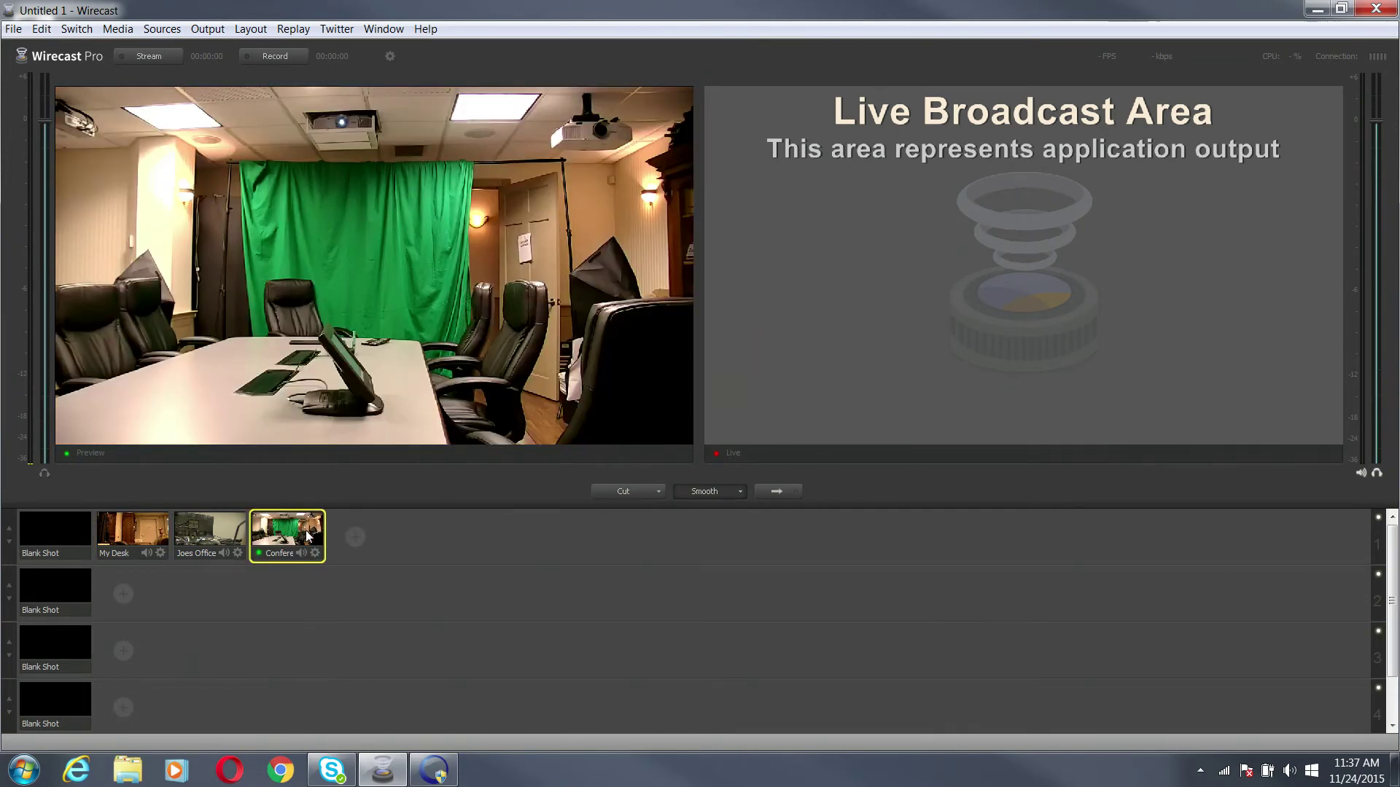
- Switch the preview repeatedly among the My Desk, Joes Office and Conference Room shots to check each feed, ending on My Desk
left_click(208, 521)
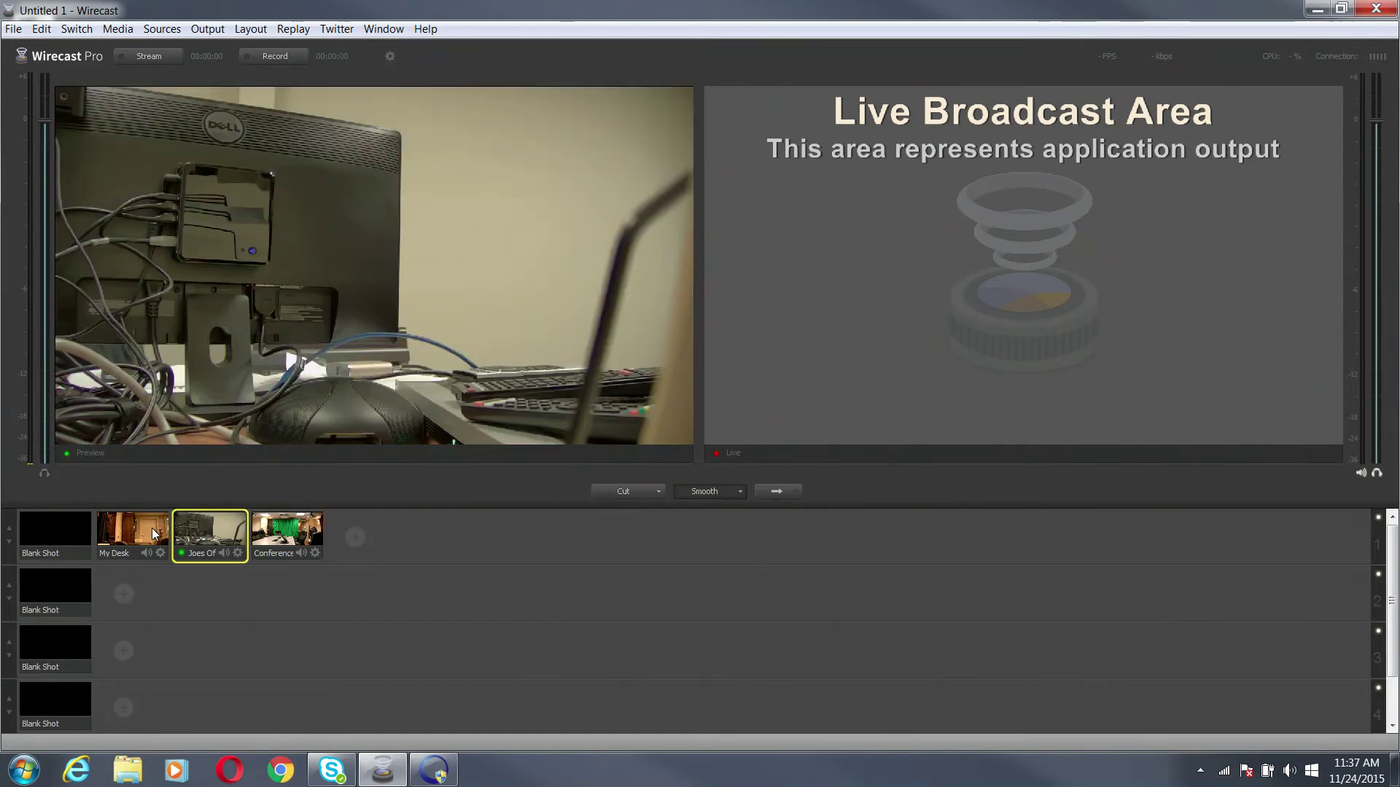
left_click(152, 528)
left_click(225, 528)
left_click(297, 530)
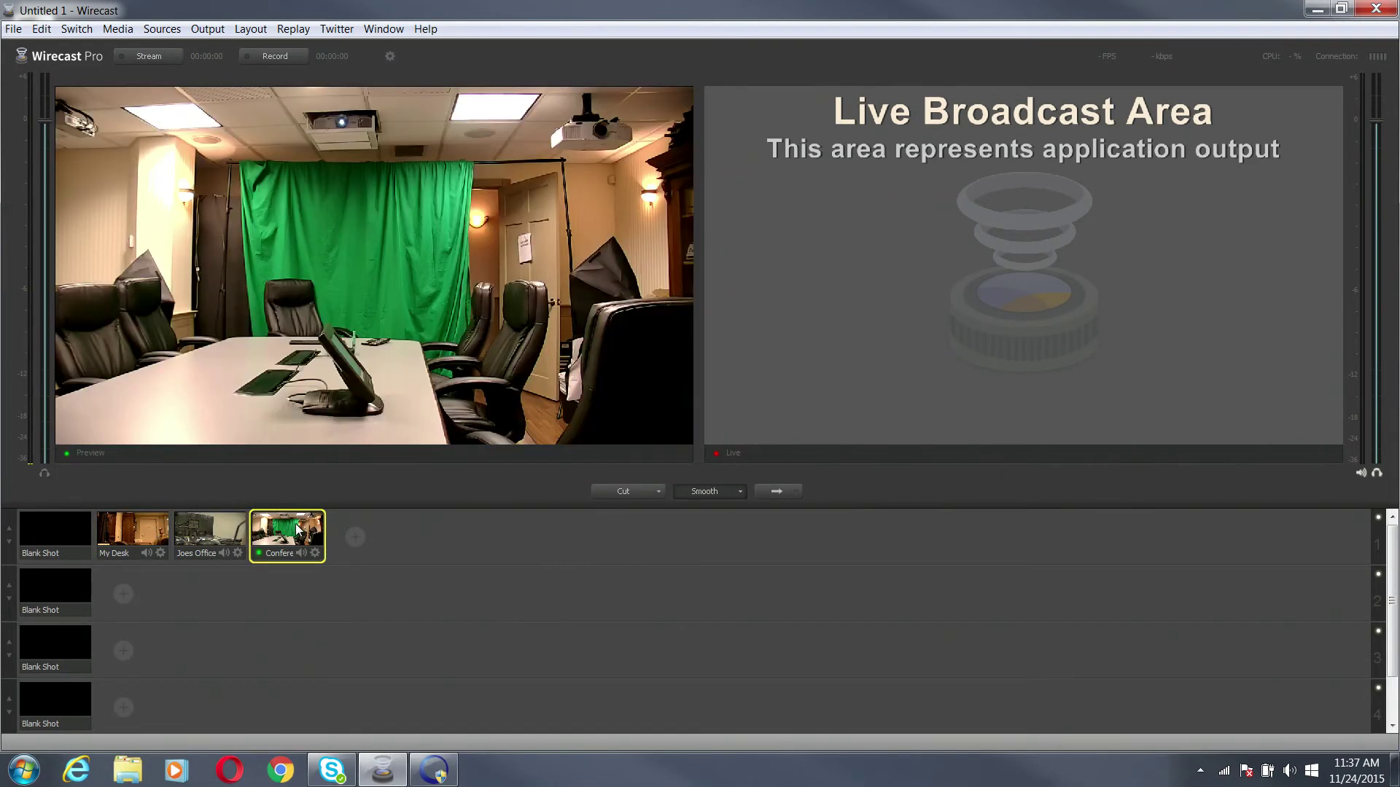
left_click(219, 528)
left_click(140, 523)
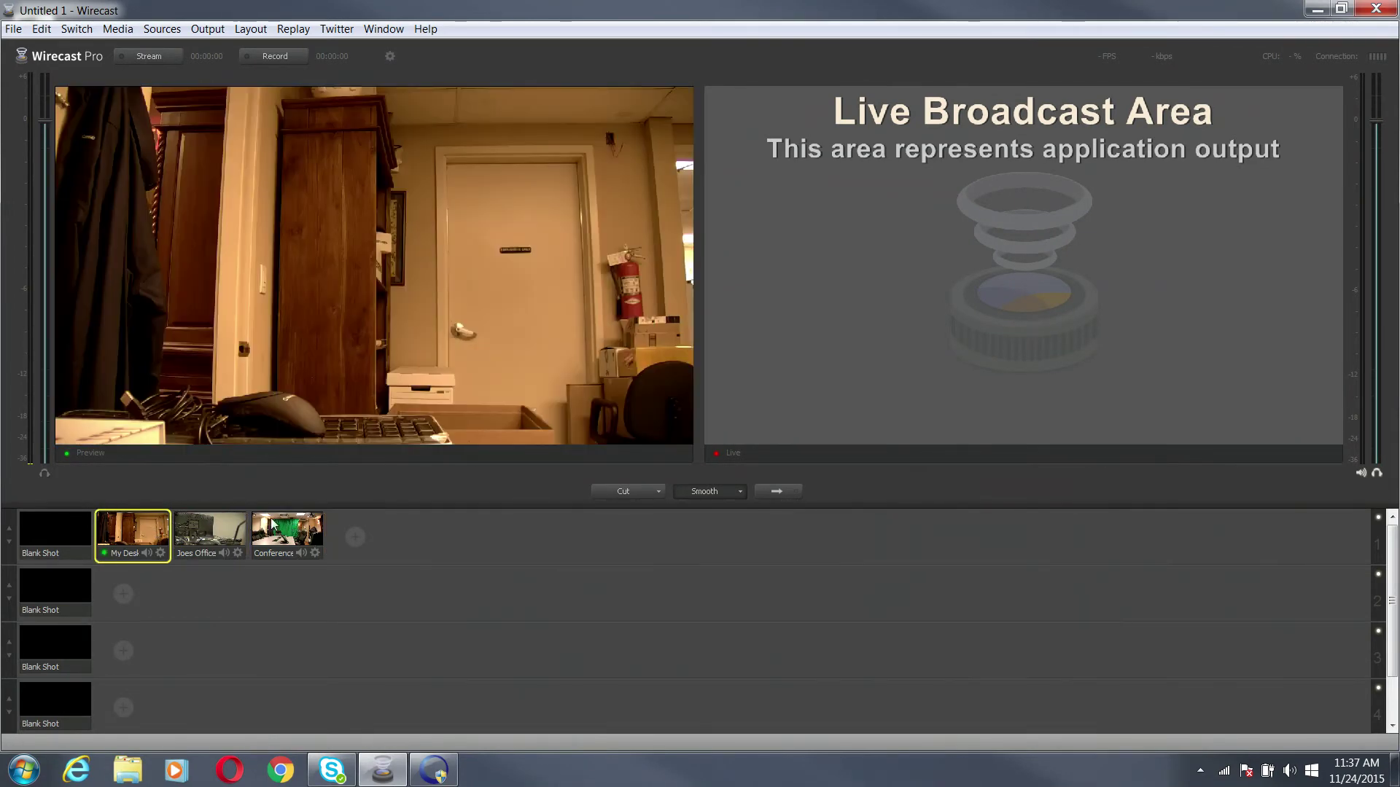
left_click(272, 520)
left_click(212, 522)
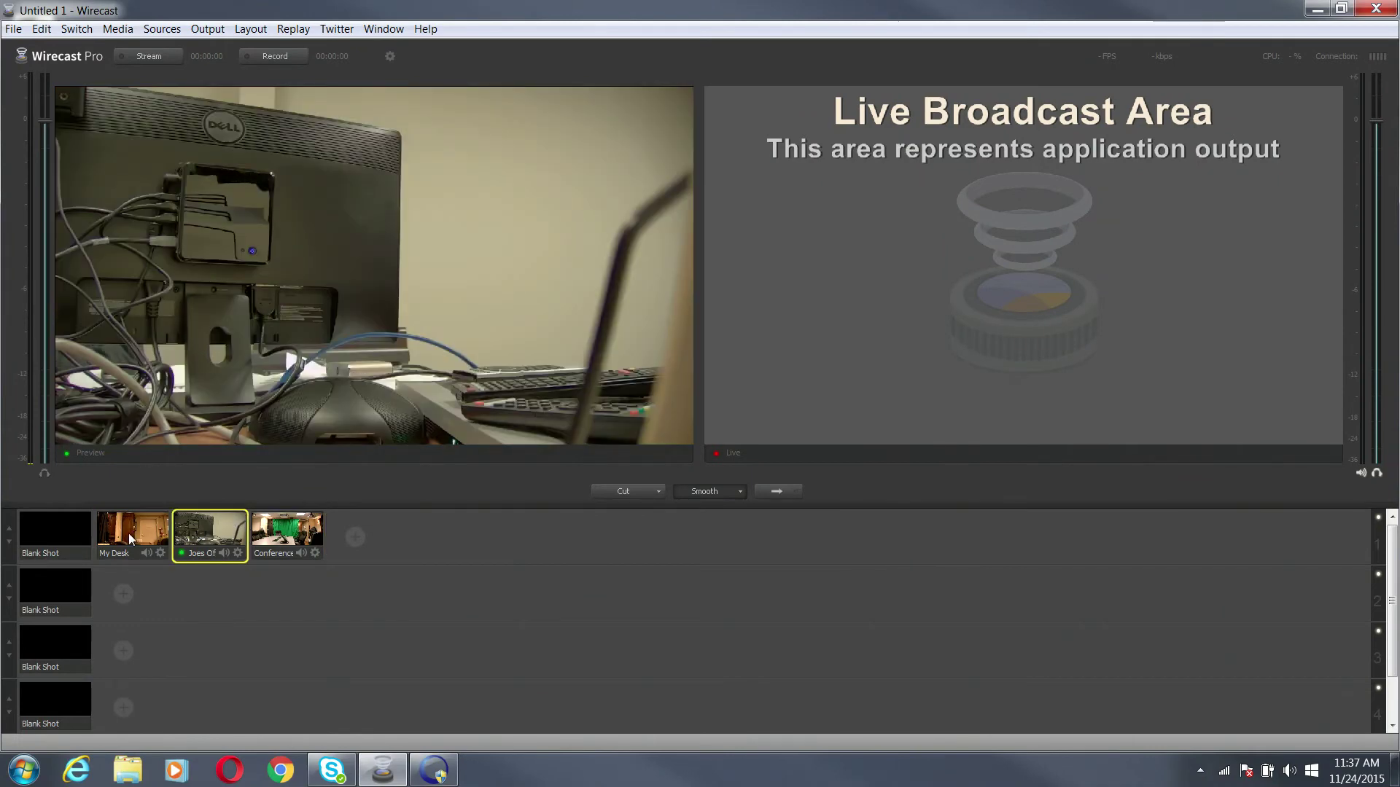
left_click(134, 537)
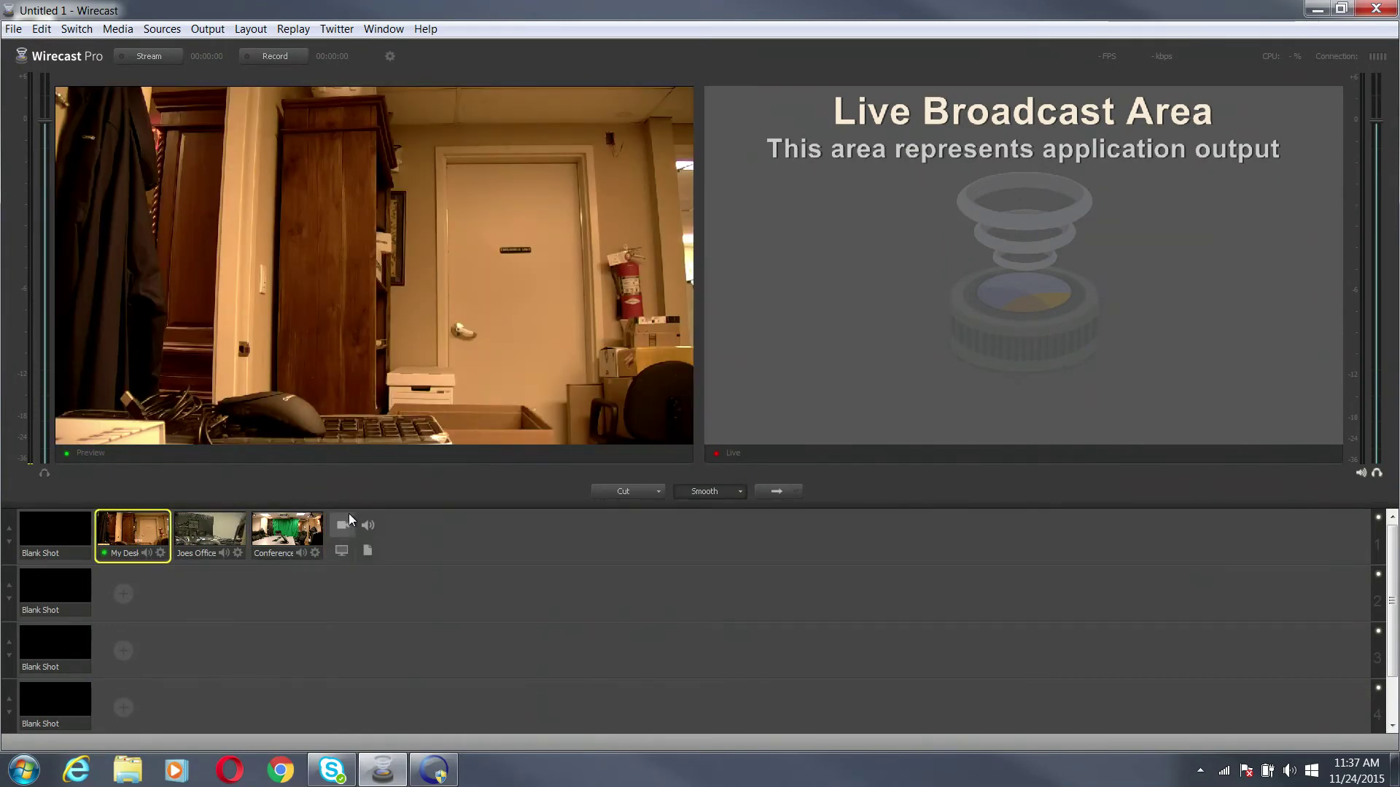
- Add the HD Camera device as a shot on the first layer and show it in the preview
left_click(345, 528)
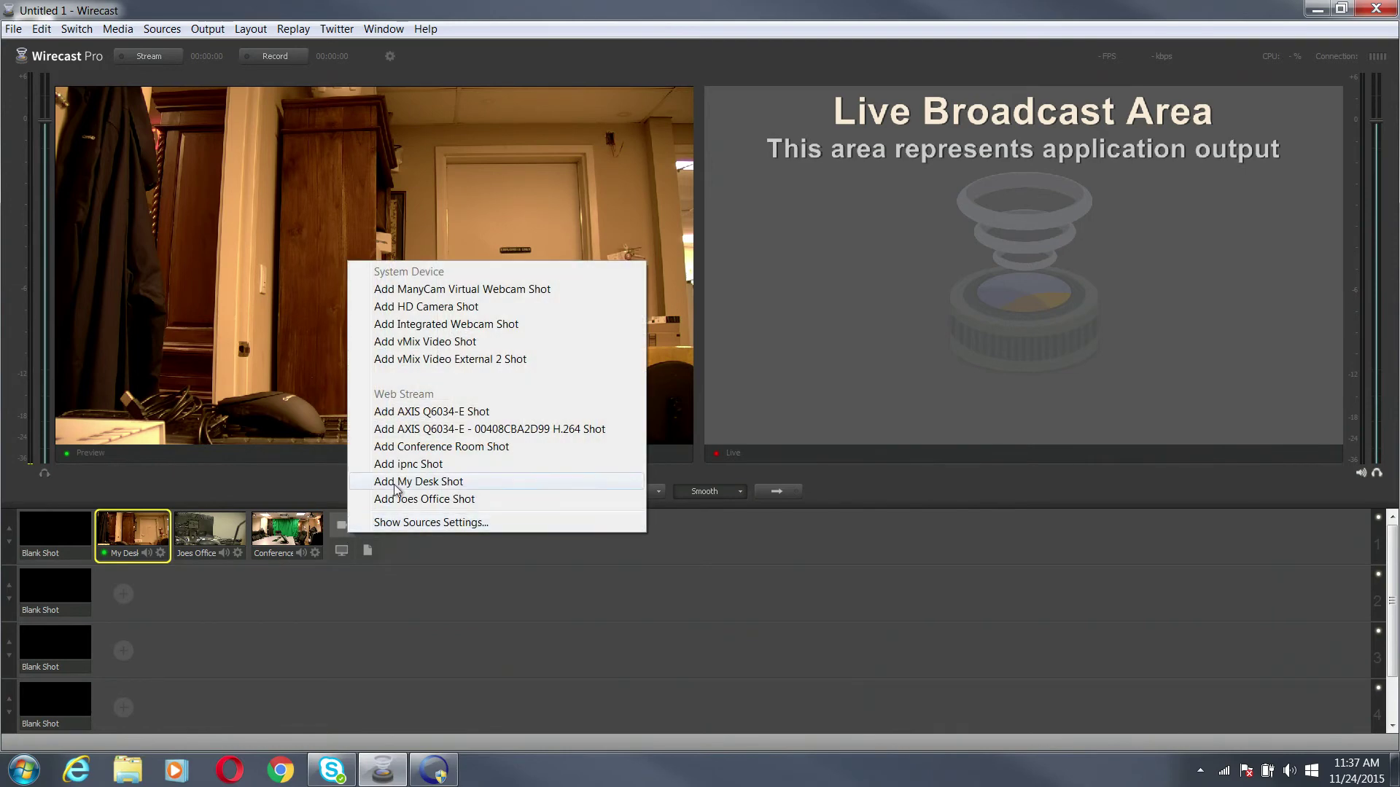
left_click(413, 307)
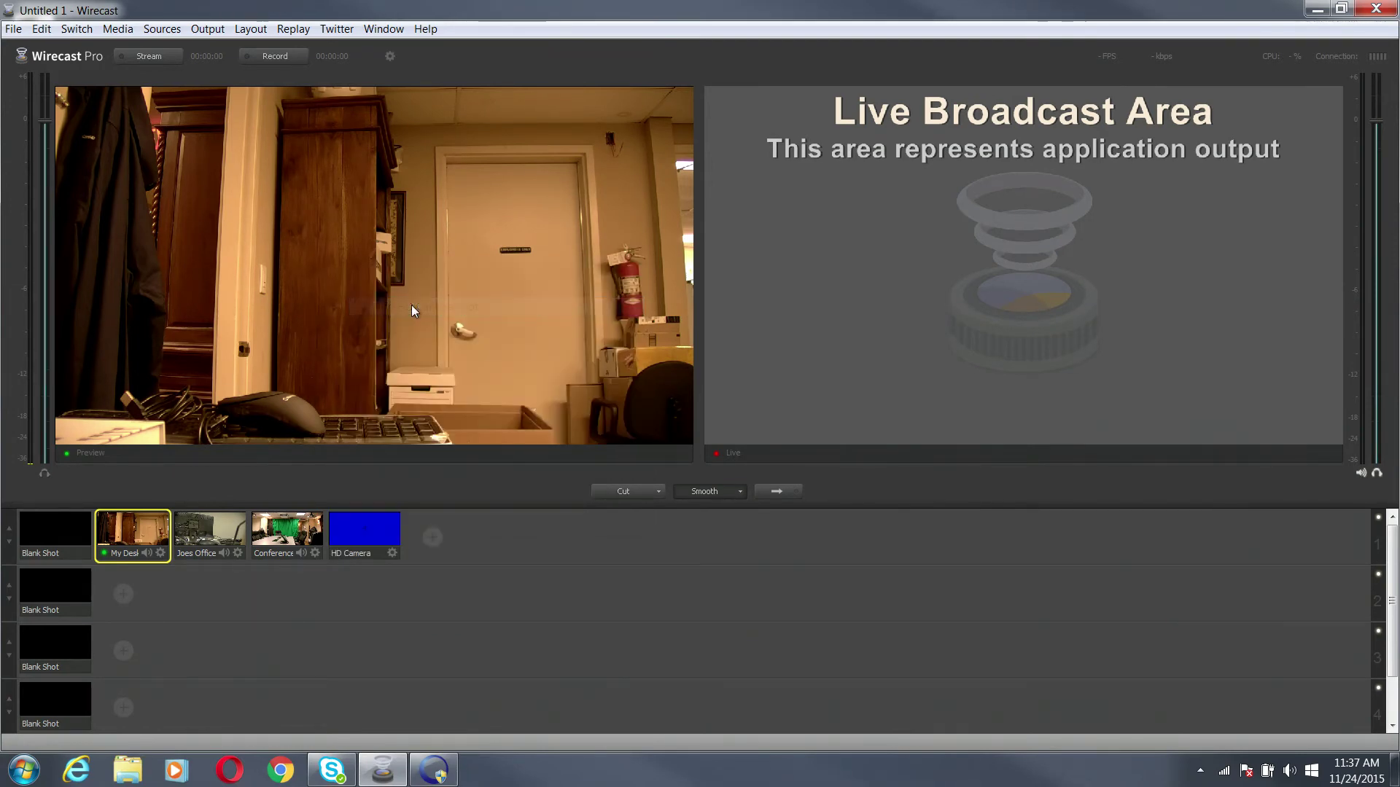
left_click(383, 522)
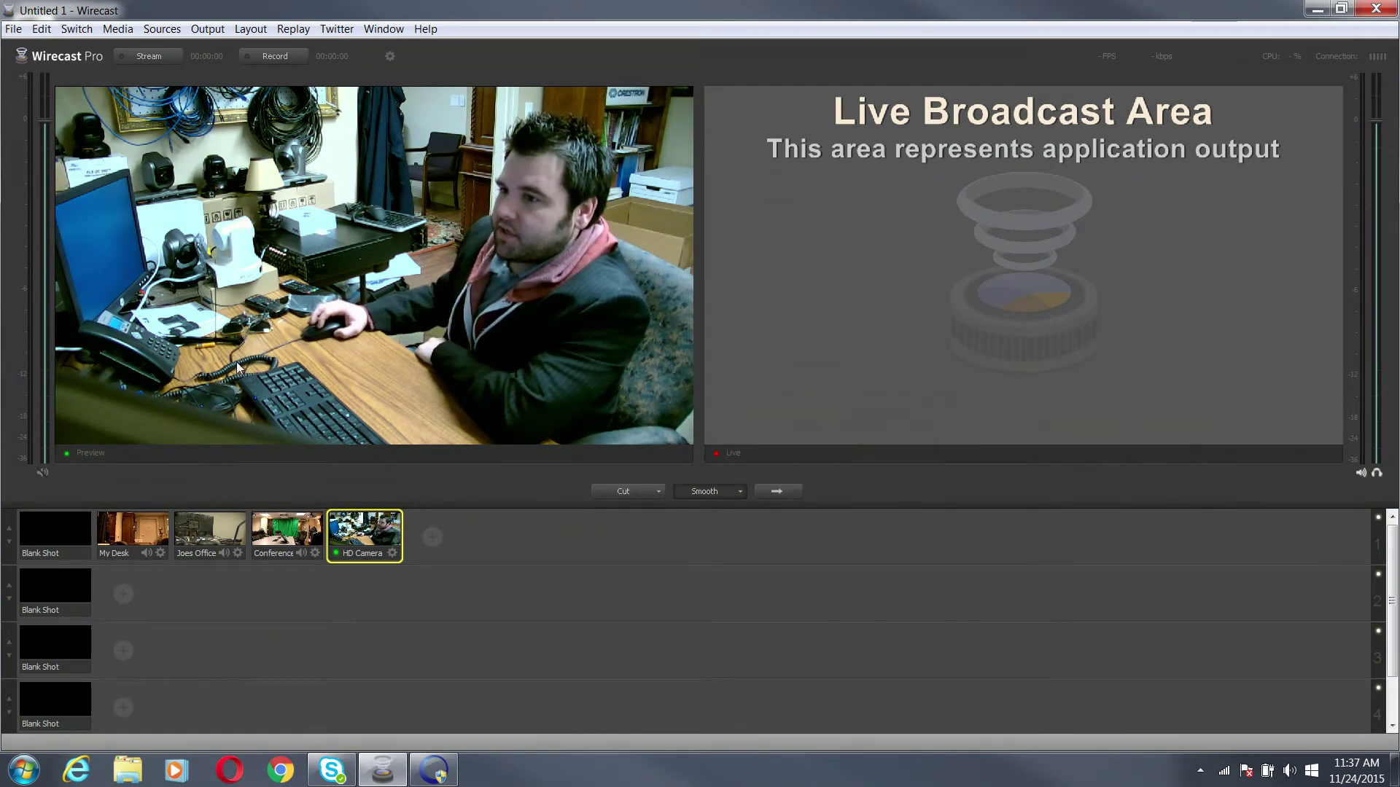
left_click(395, 553)
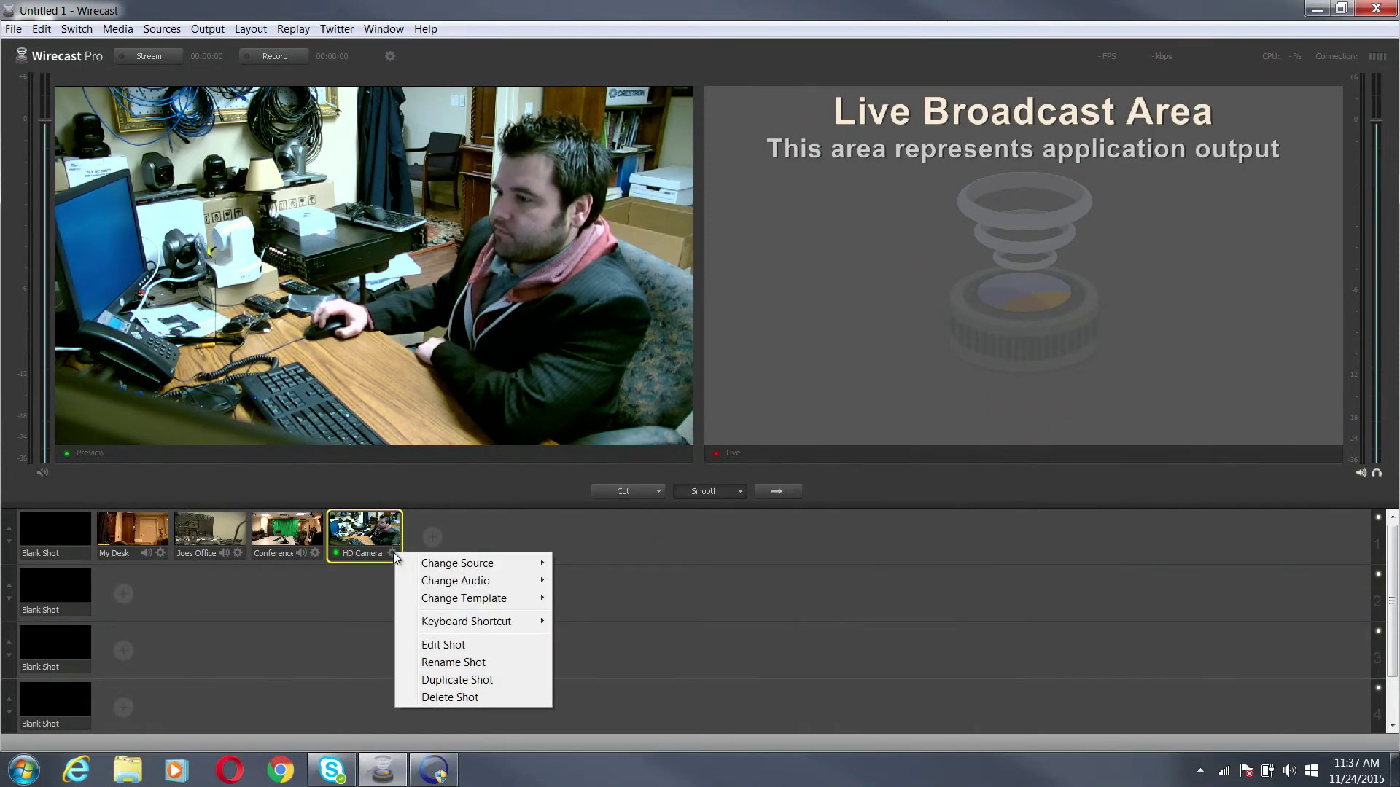
left_click(377, 596)
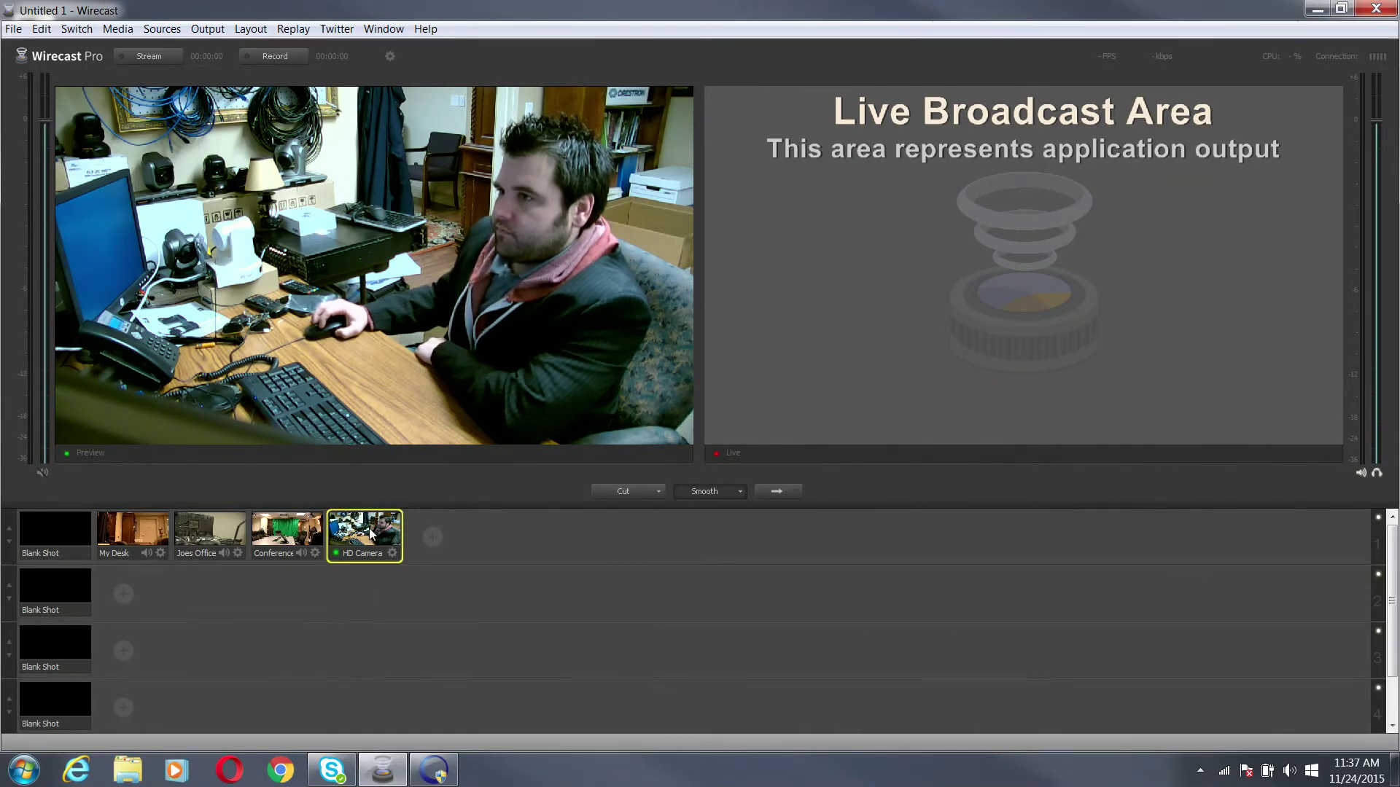
right_click(369, 530)
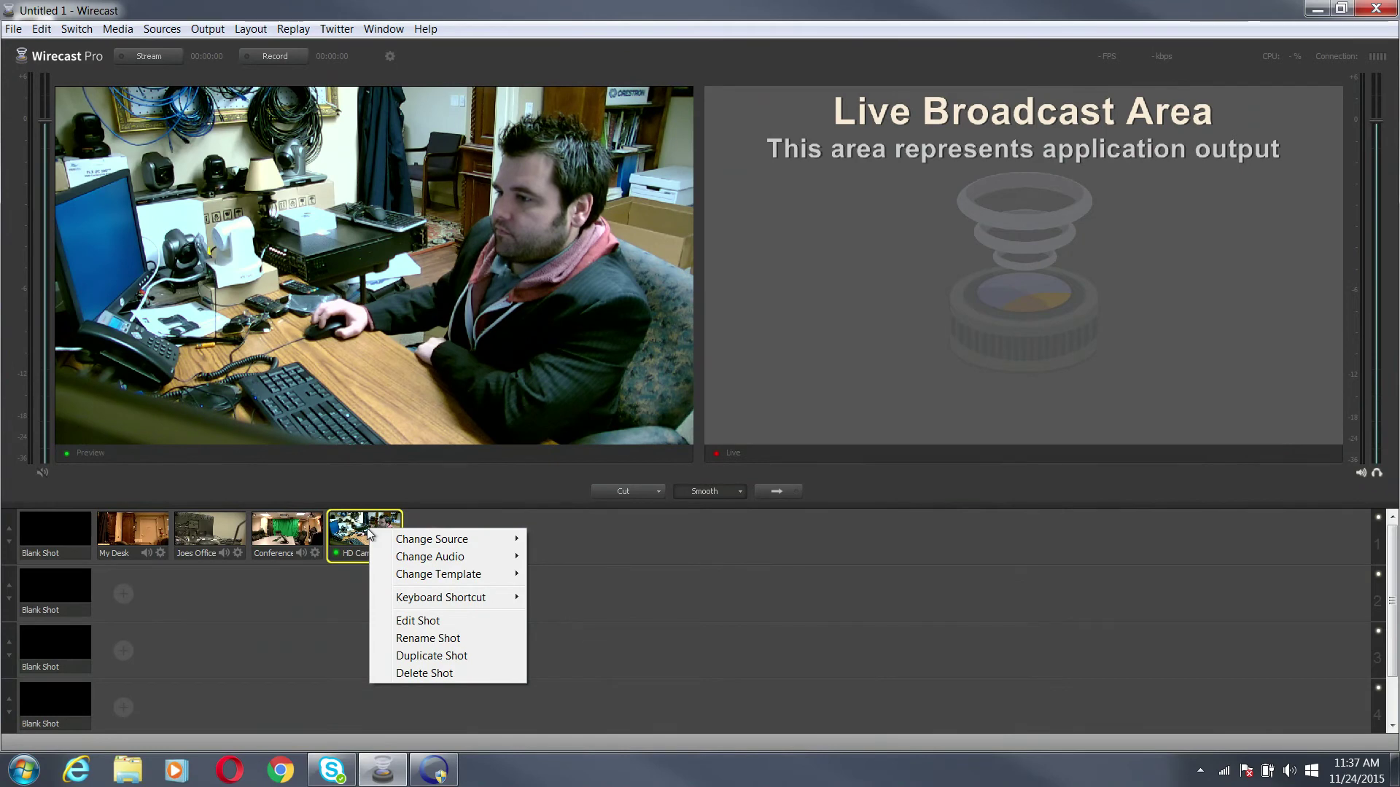
left_click(366, 528)
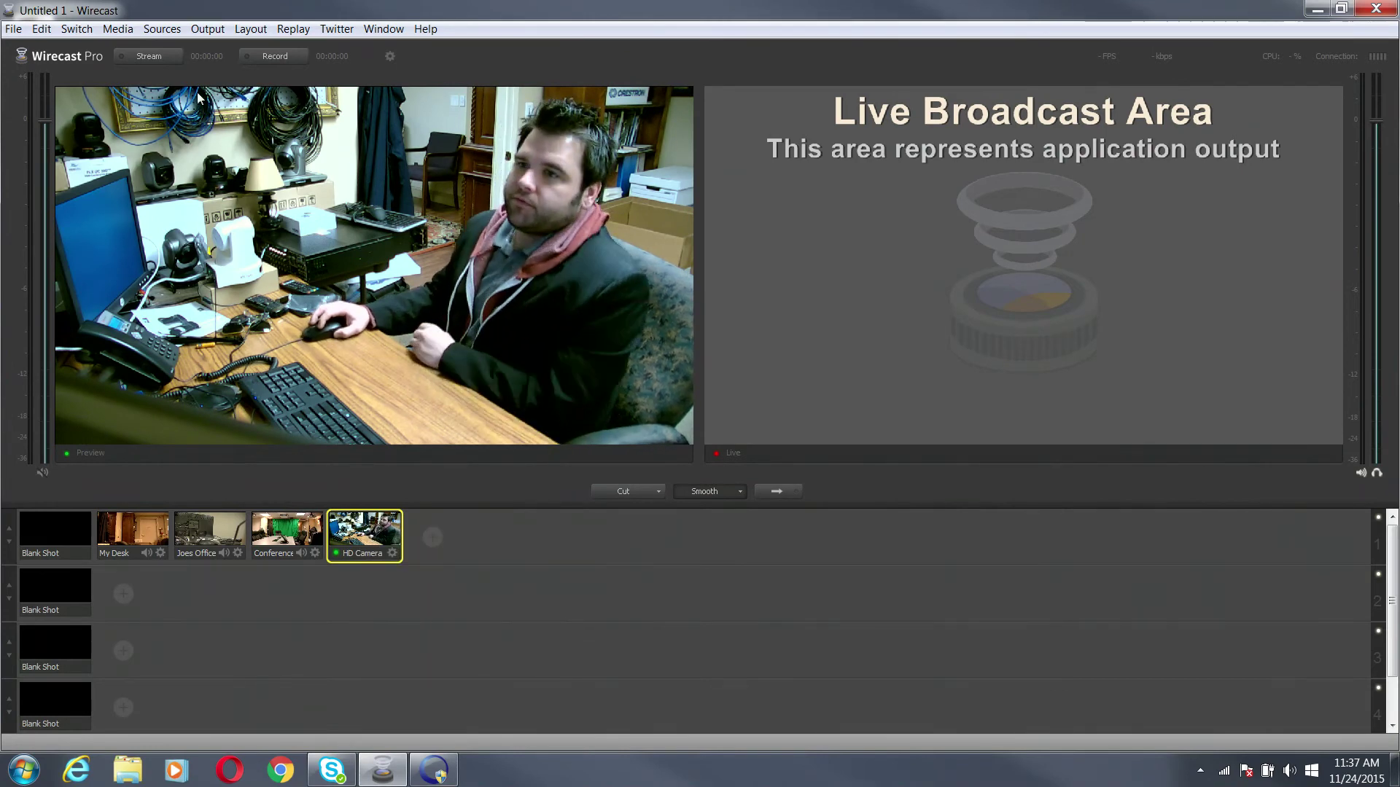
left_click(168, 30)
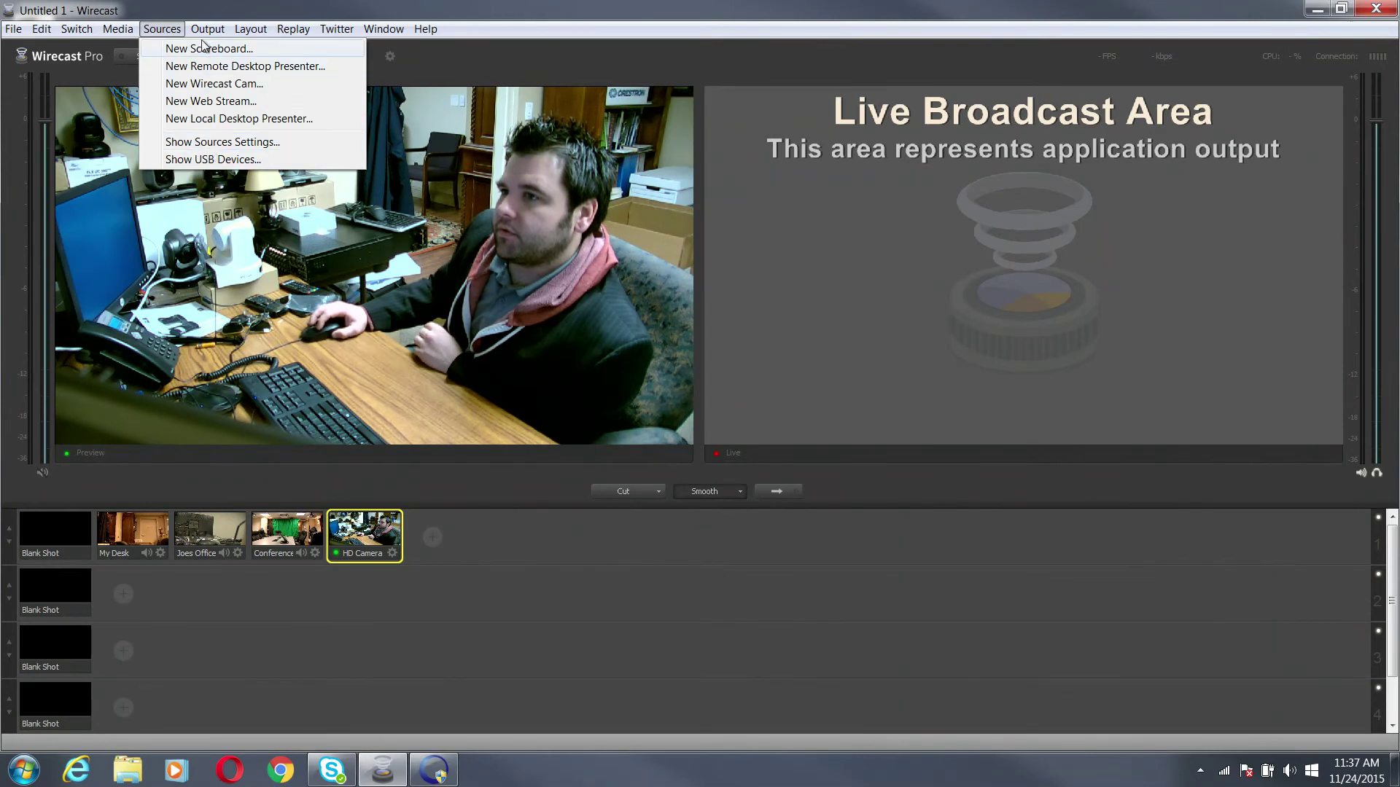
left_click(277, 9)
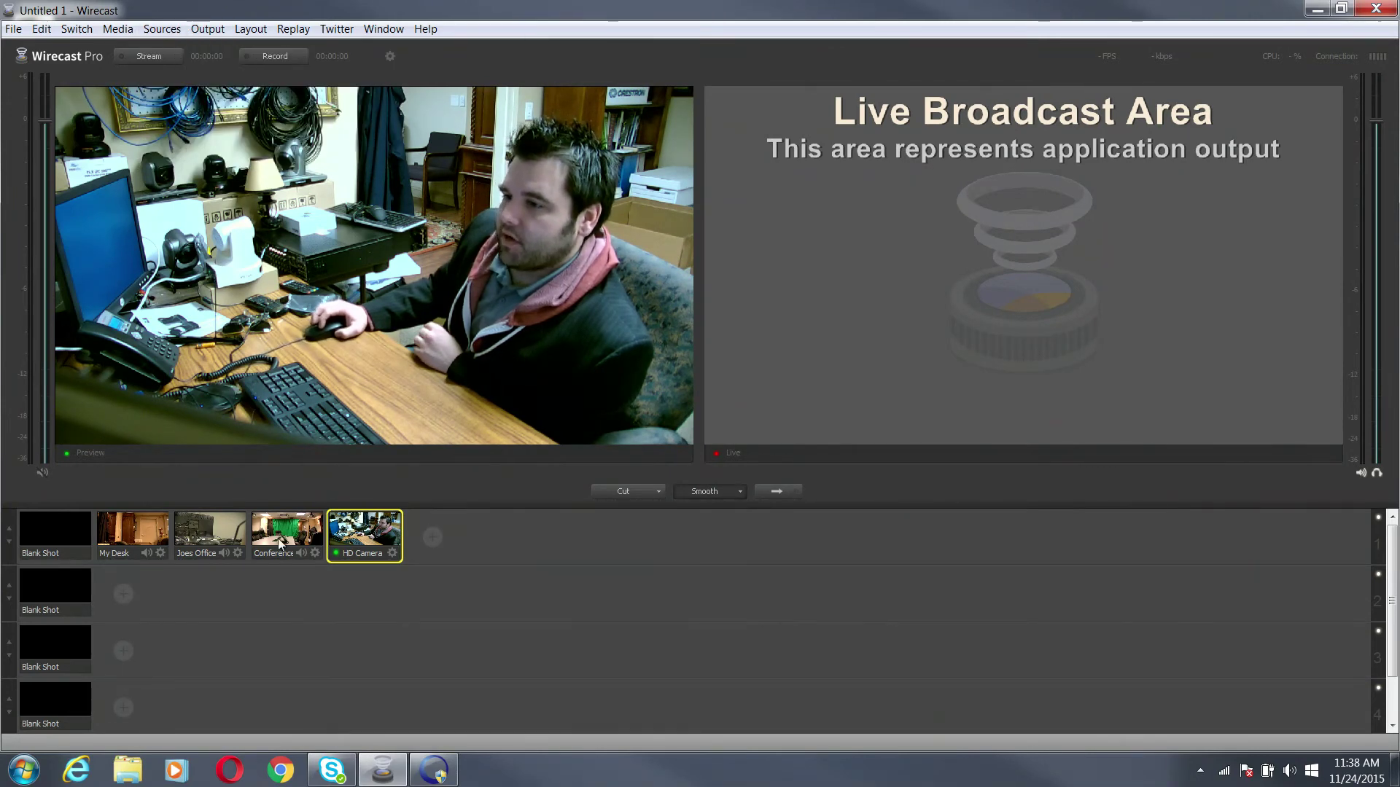
- Preview the My Desk shot and pan its camera left and right in ONVIF Device Manager, finishing with Joes Office in the preview
left_click(133, 533)
left_click(202, 529)
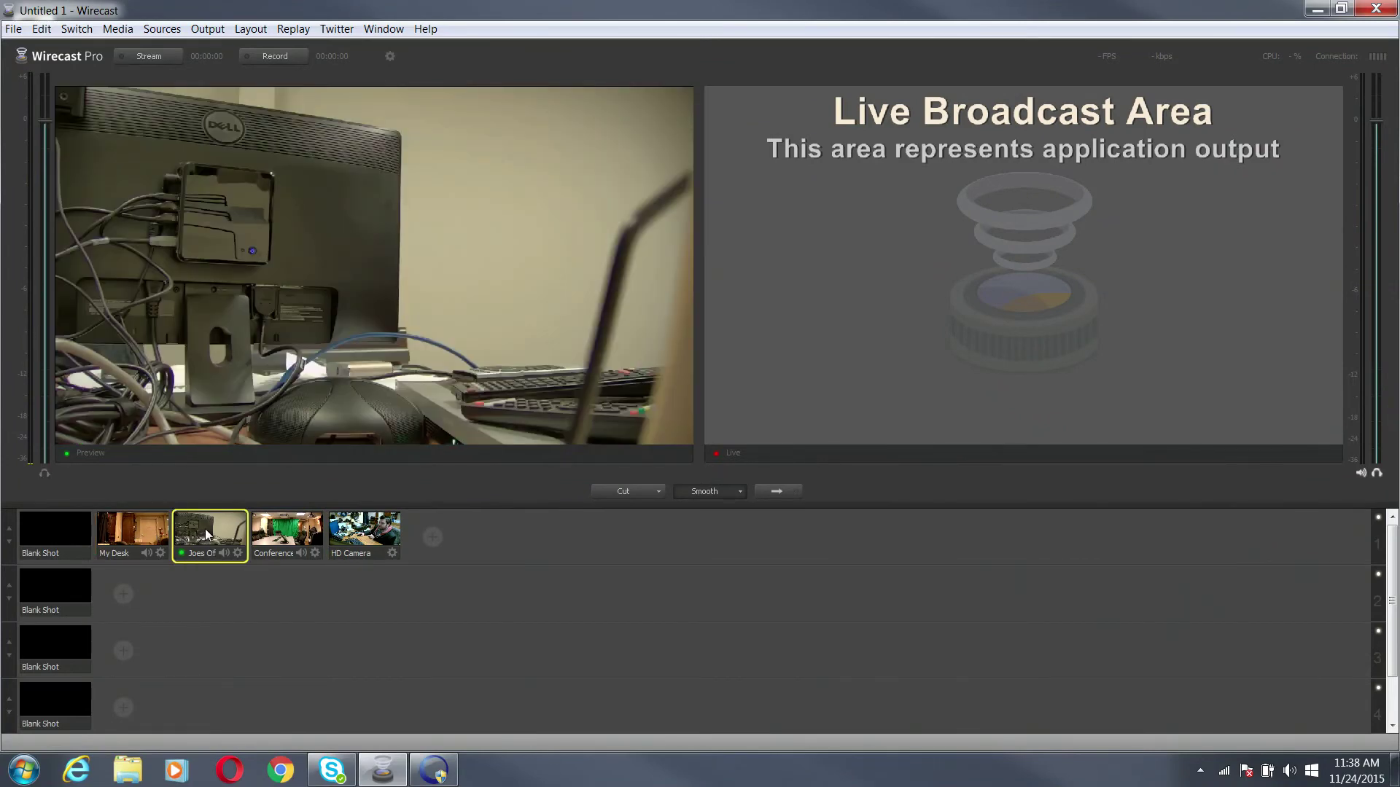
mouse_move(450, 774)
left_click(478, 741)
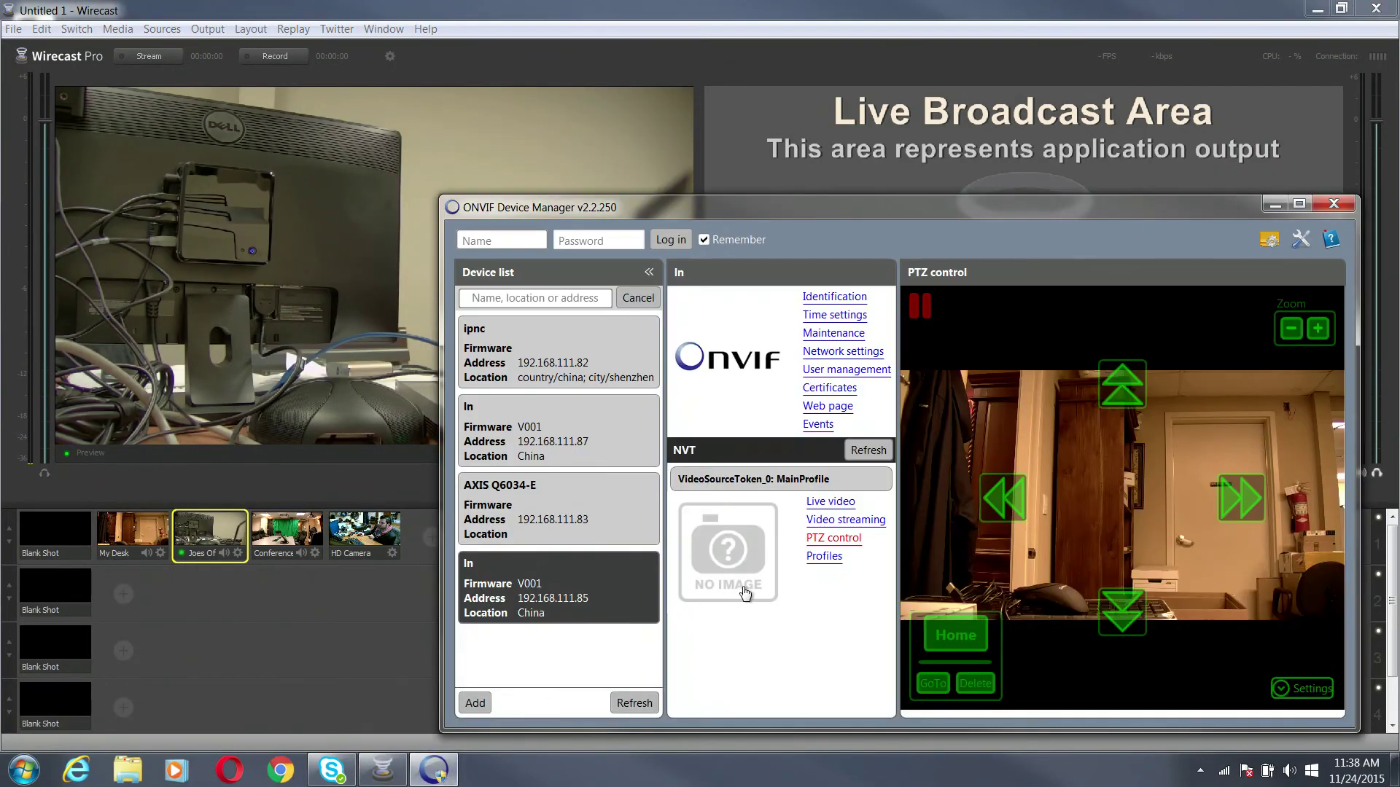
left_click(133, 538)
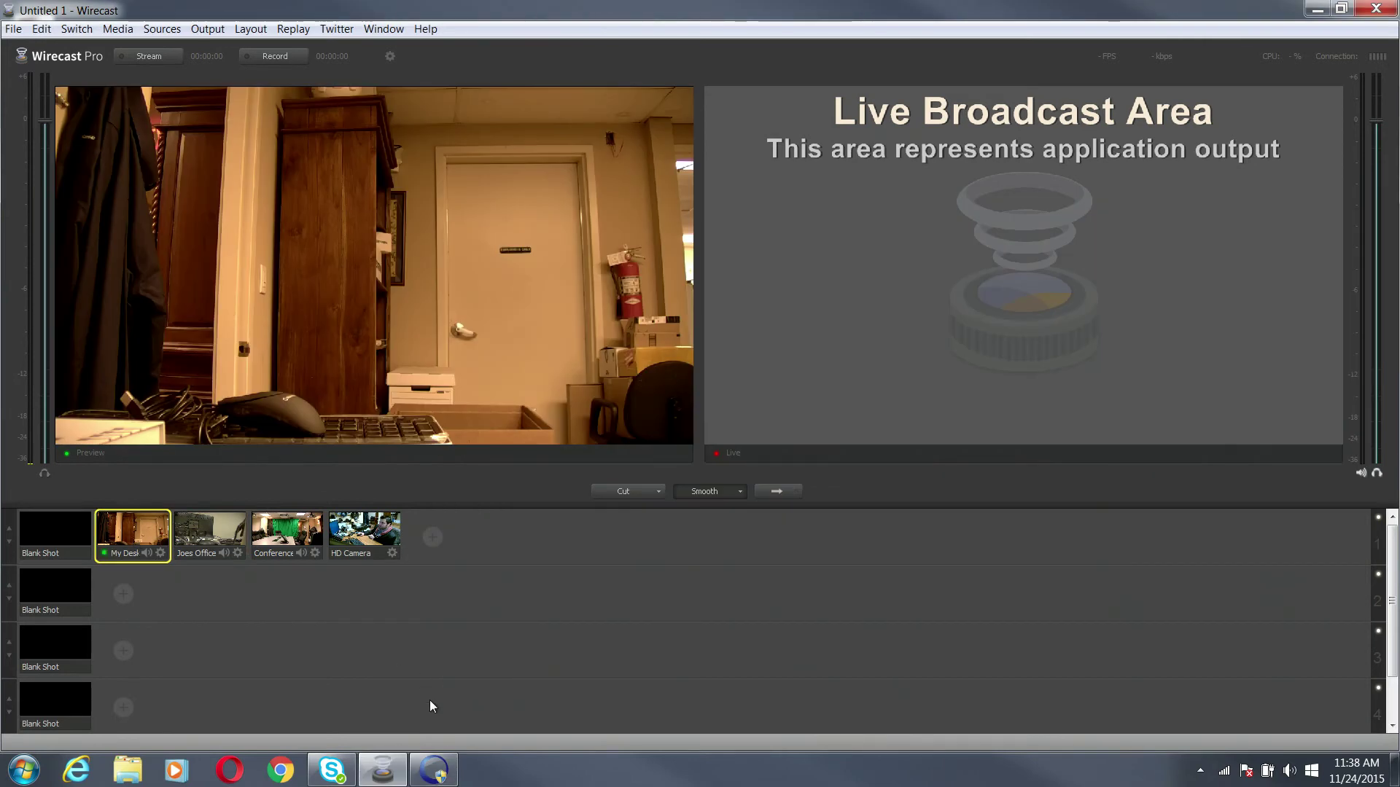
left_click(434, 770)
left_click(1004, 498)
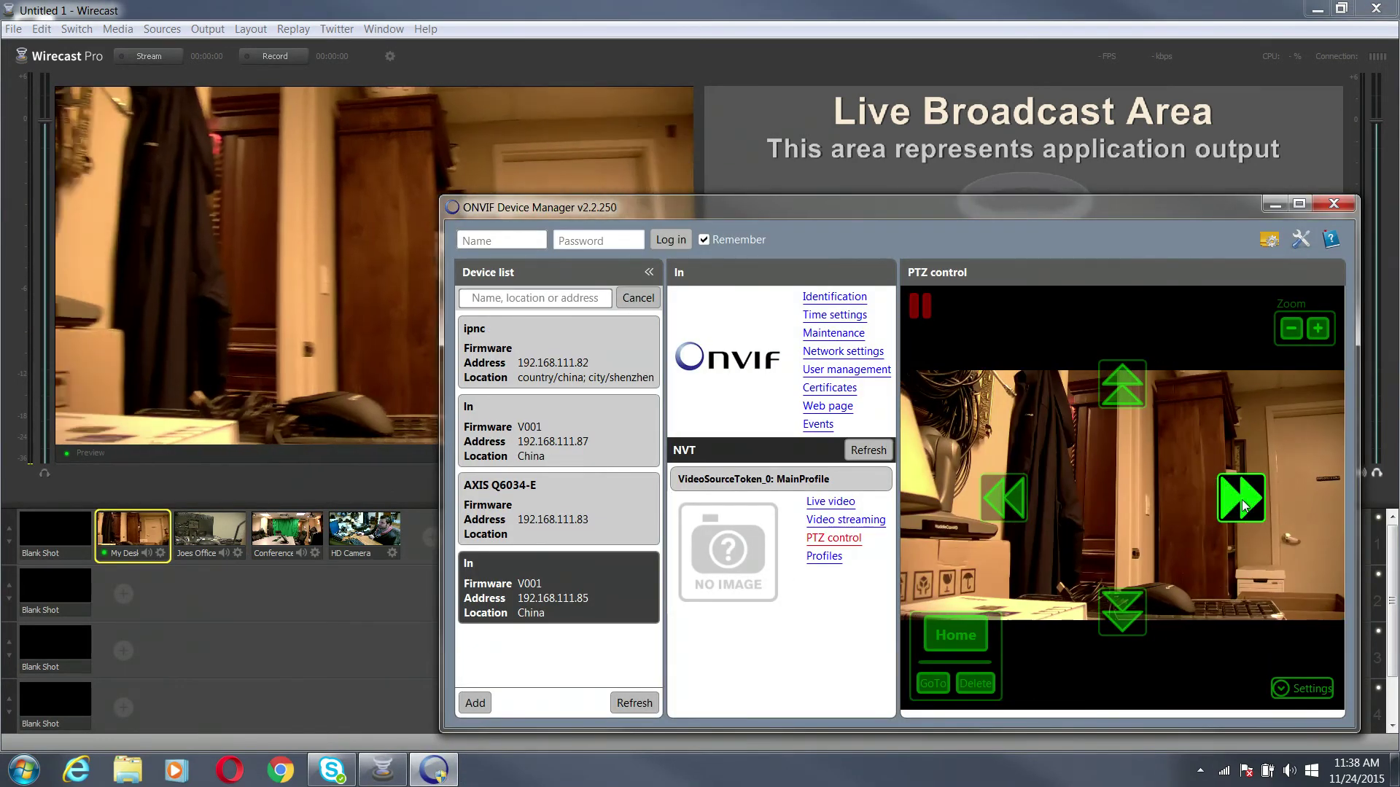
left_click(1241, 500)
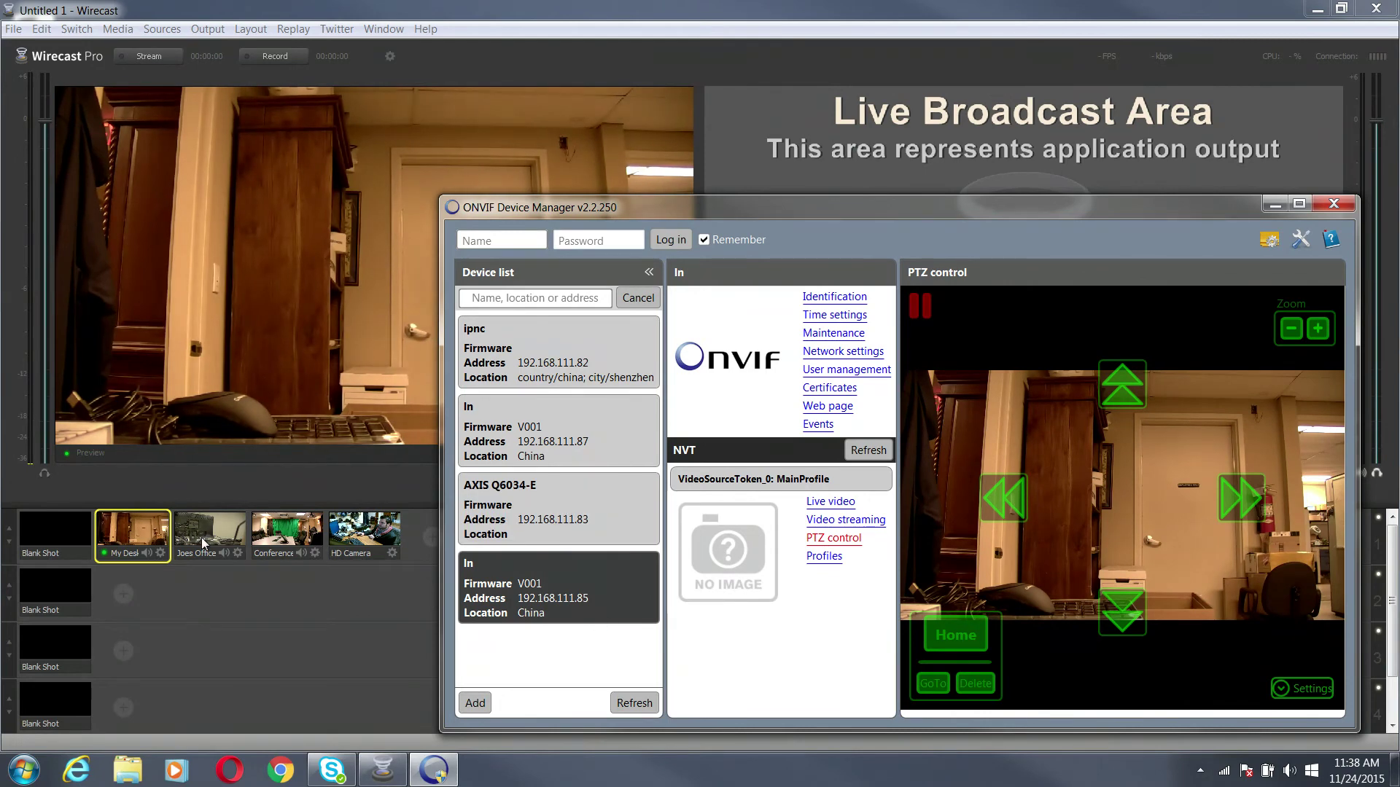
left_click(201, 538)
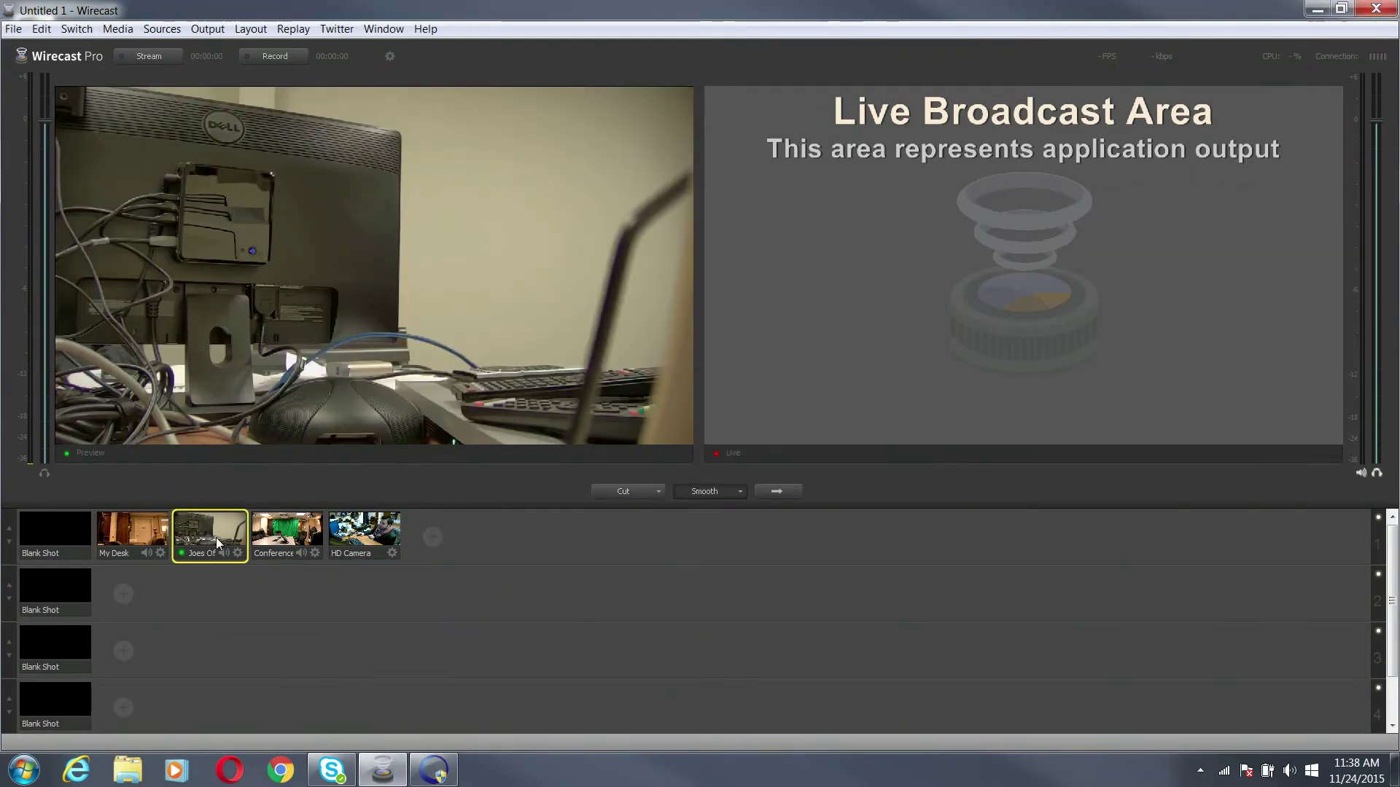
- Open the camera's web page at 192.168.111.85 in Opera and sign in with the saved credentials
left_click(229, 770)
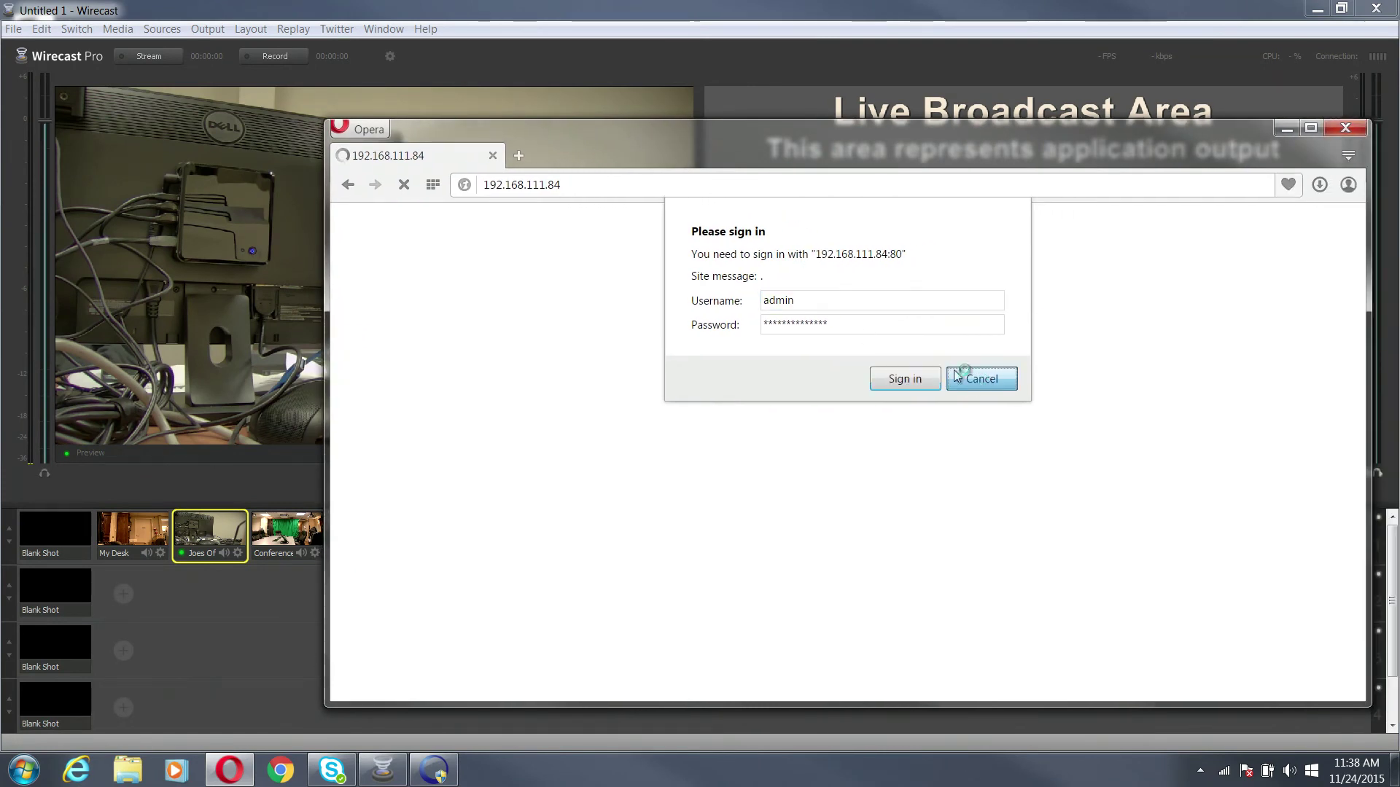
left_click(966, 376)
left_click(587, 186)
key("BackSpace")
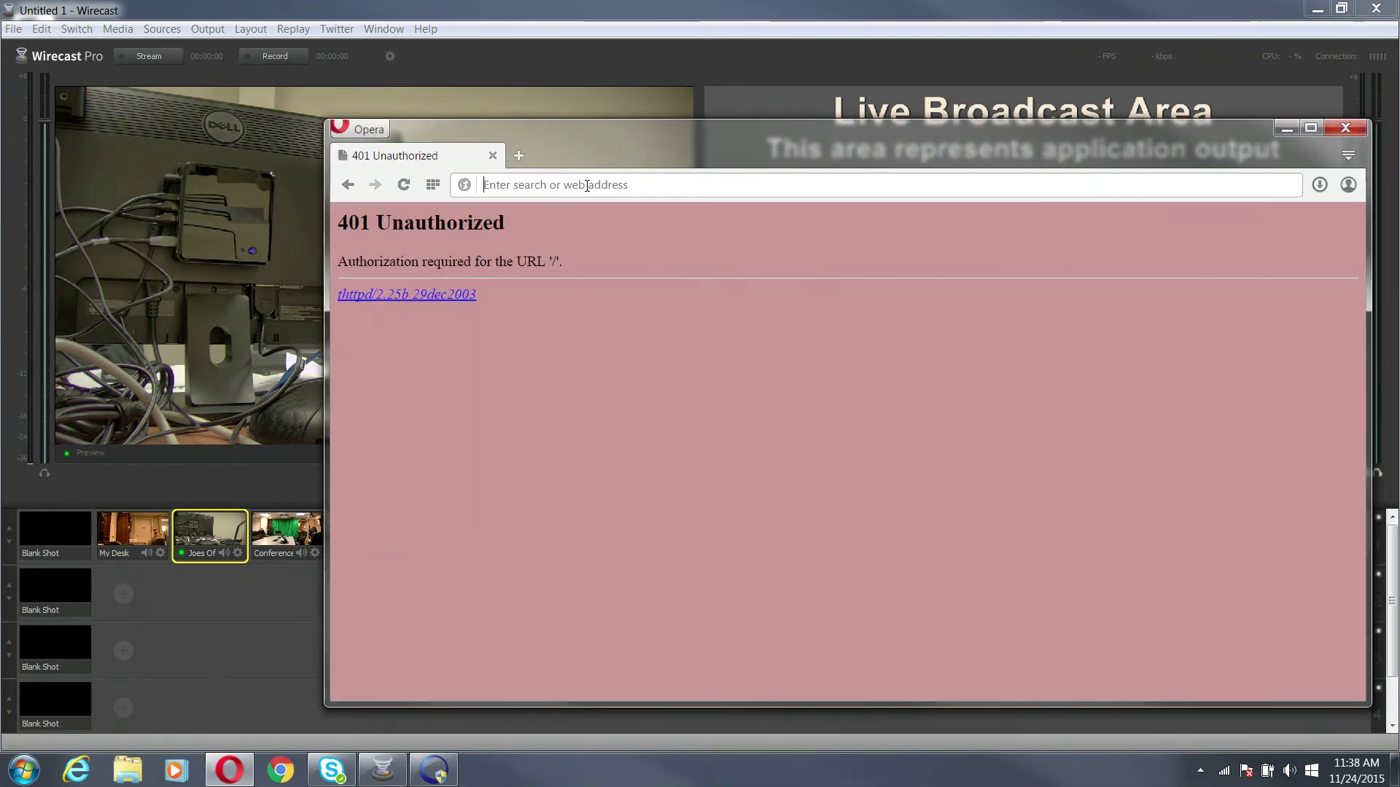
type("192.168.")
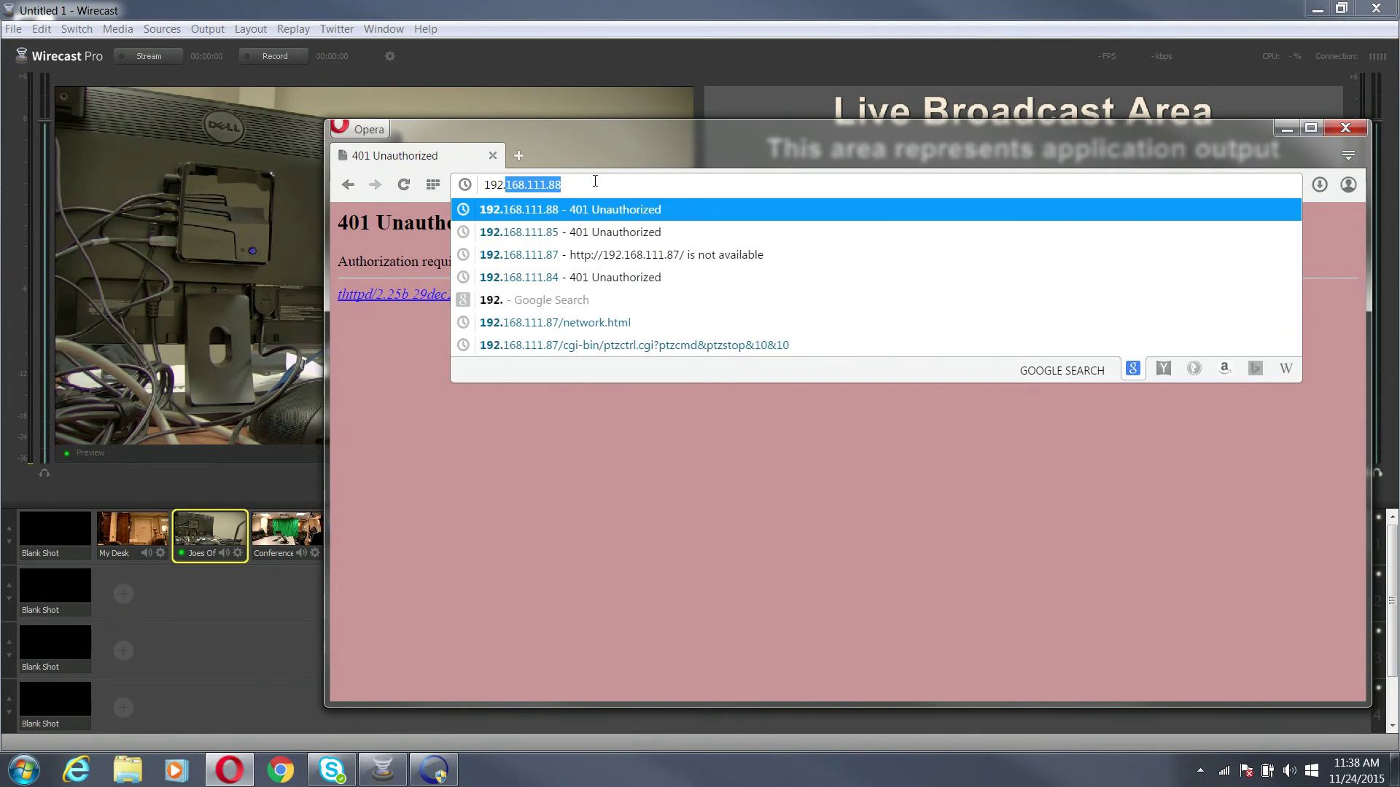
type("111.85")
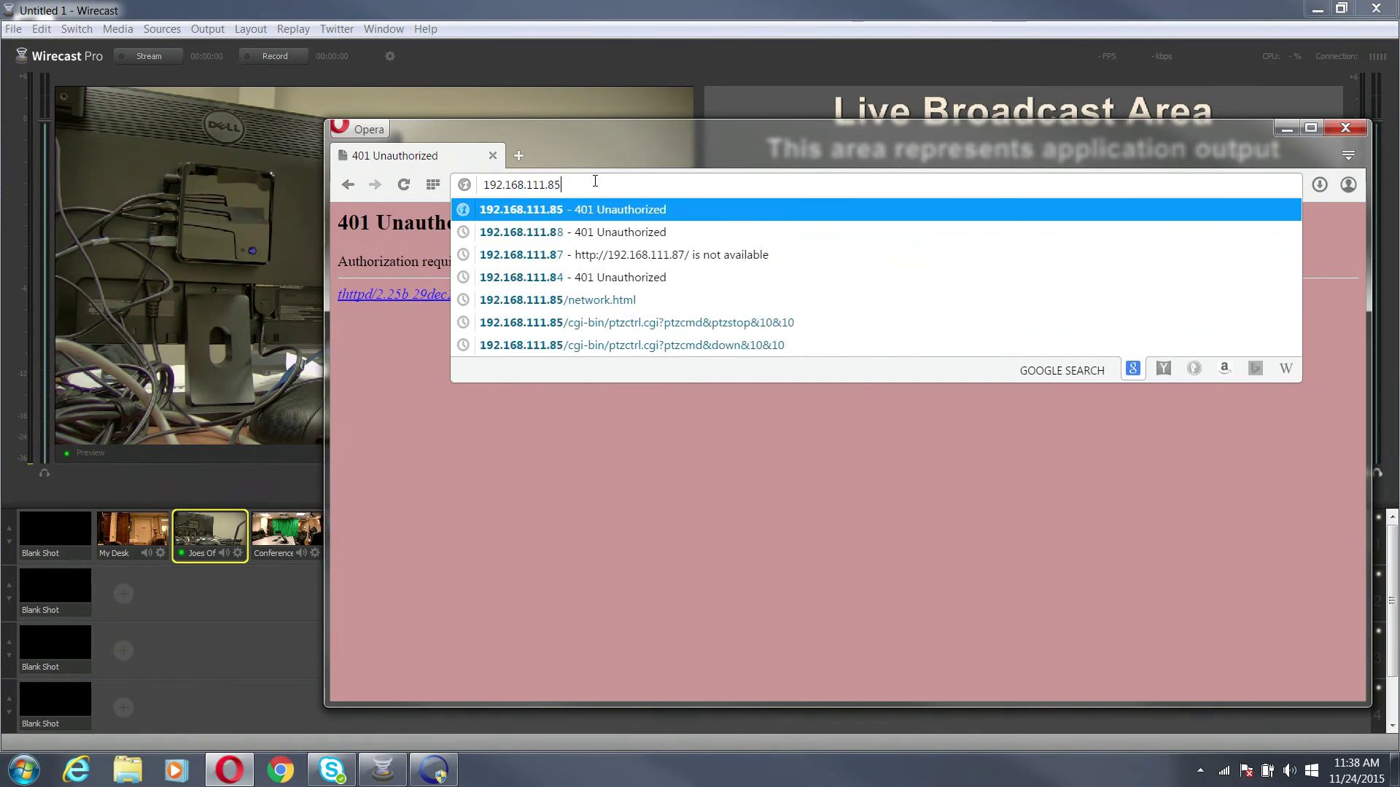
key("Return")
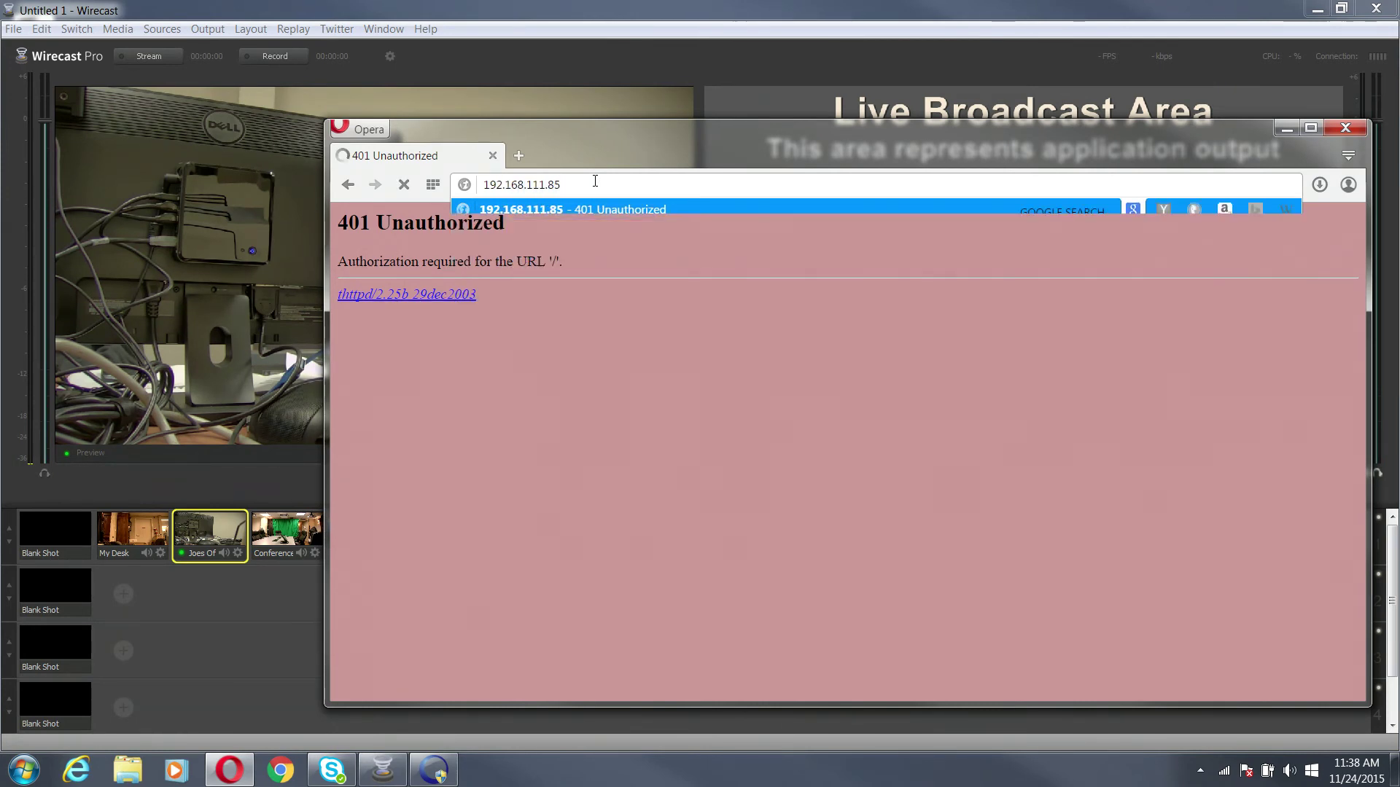
left_click(880, 379)
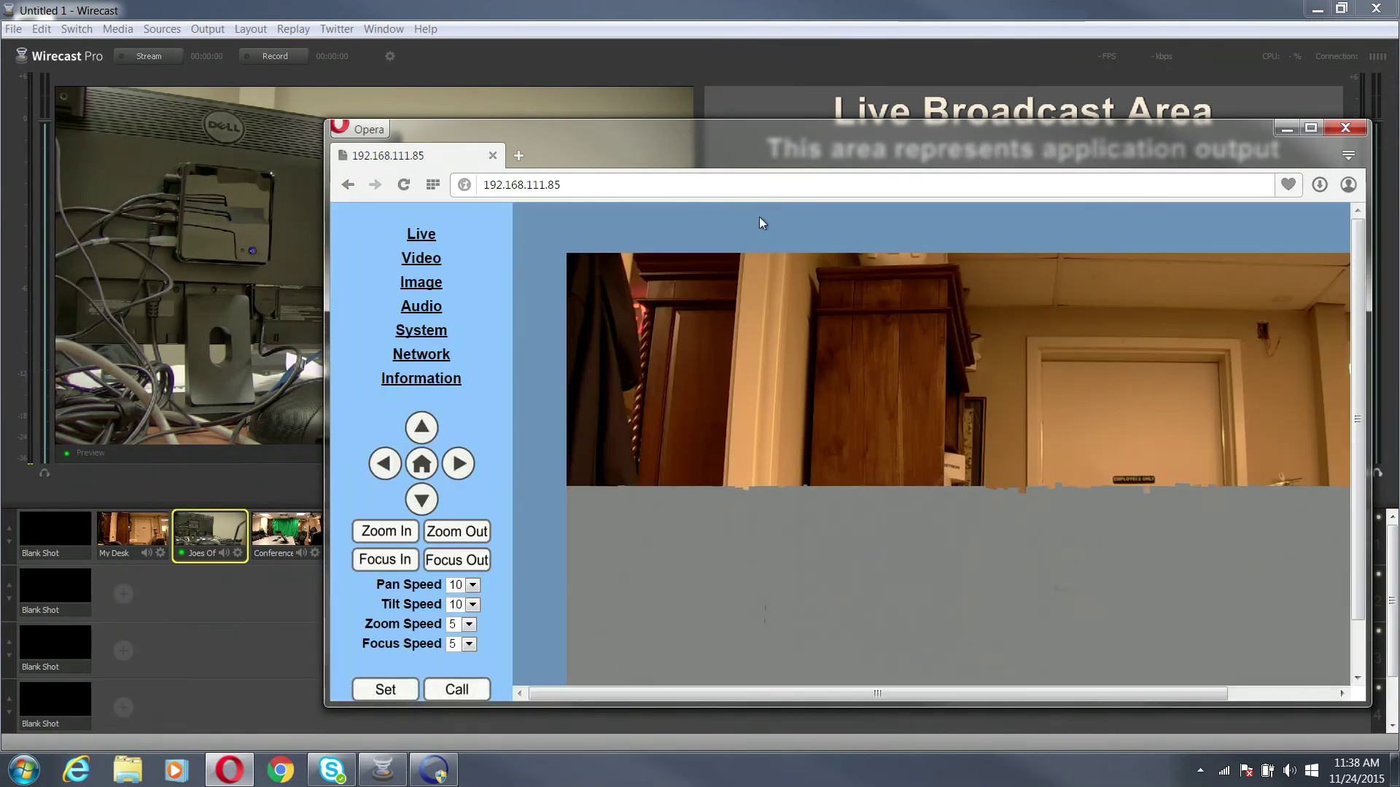
- Reposition the browser window and use the web page's PTZ controls to tilt the camera down and up and pan it sideways
left_click_drag(776, 151, 678, 103)
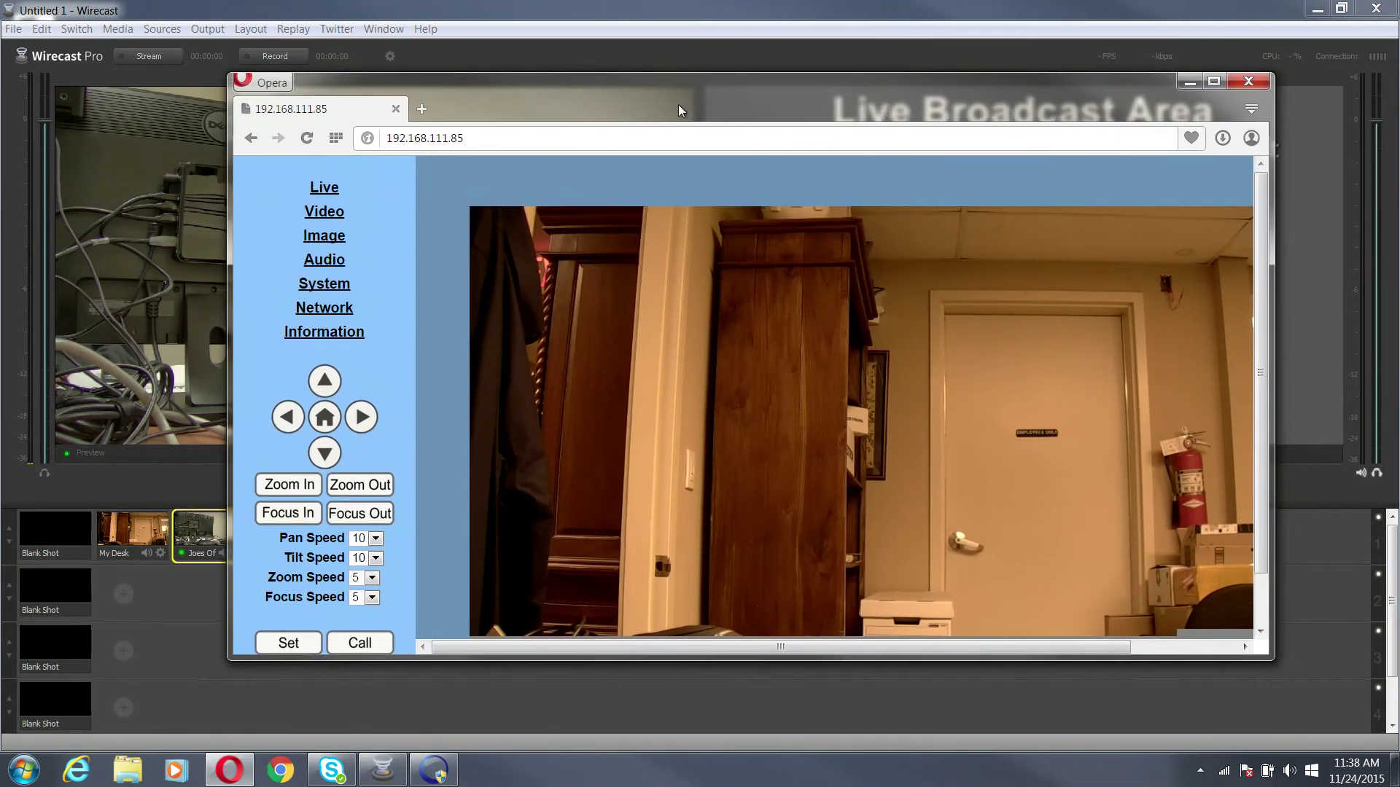
left_click(337, 453)
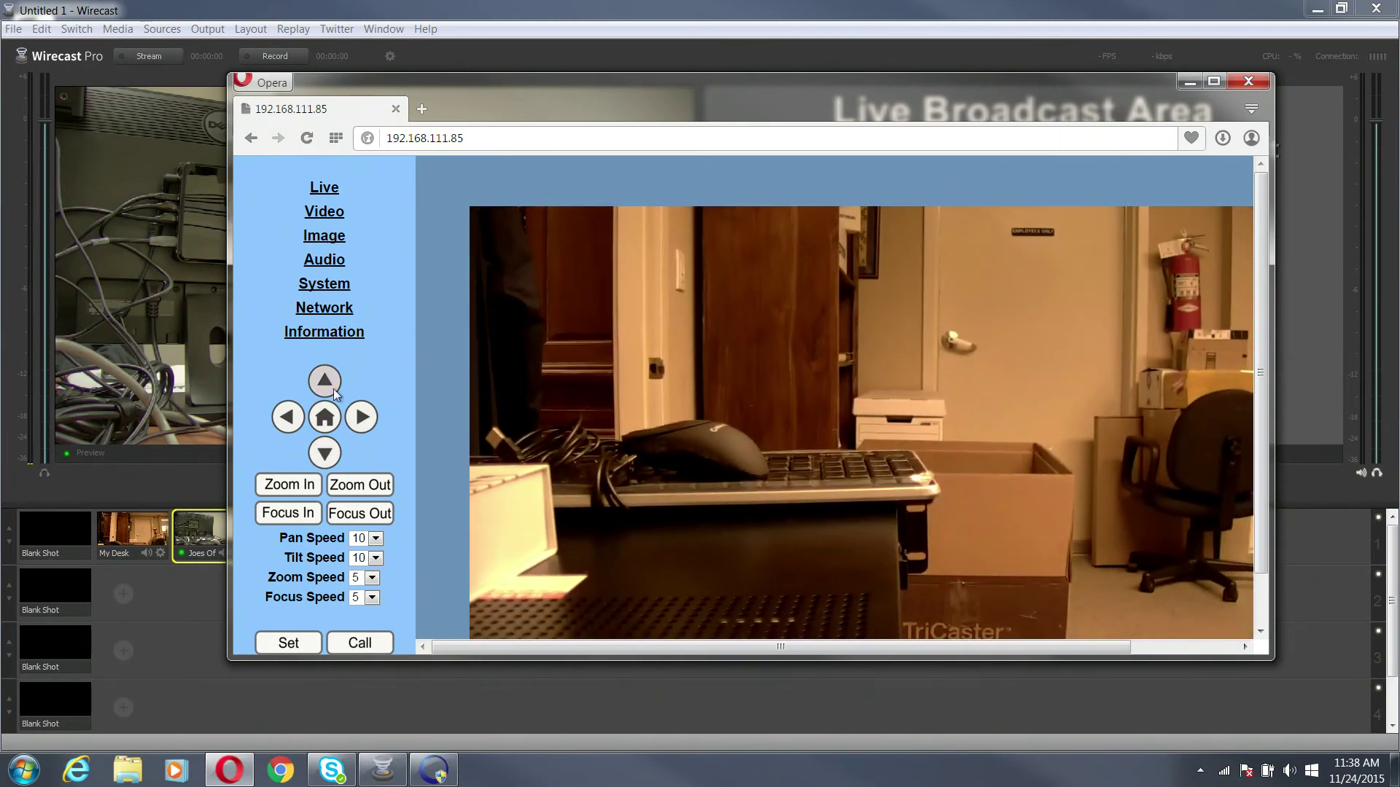
left_click(324, 381)
left_click(290, 418)
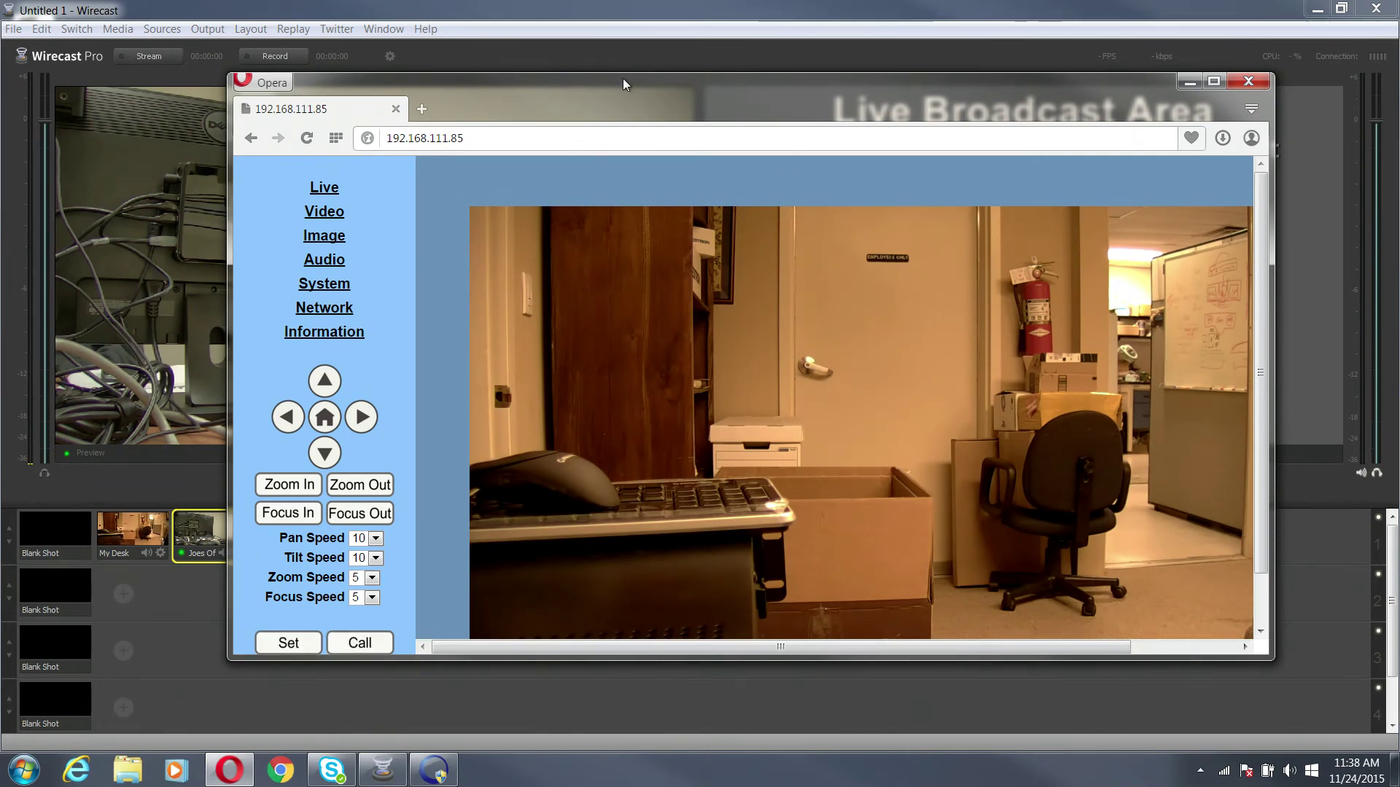
left_click_drag(623, 81, 614, 64)
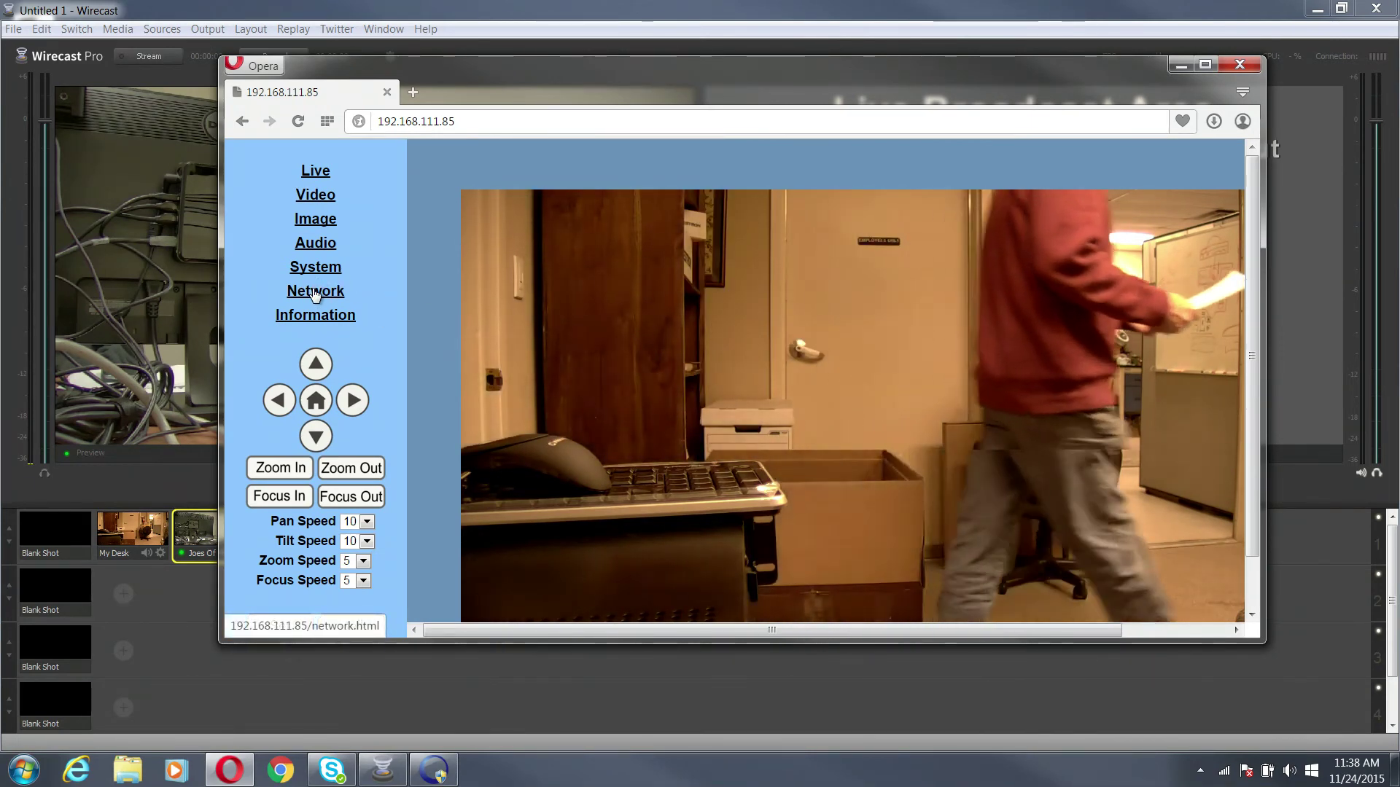
- Examine the camera's network settings, from the LAN and port settings through RTMP, RTSP, ONVIF and multicast
left_click(315, 292)
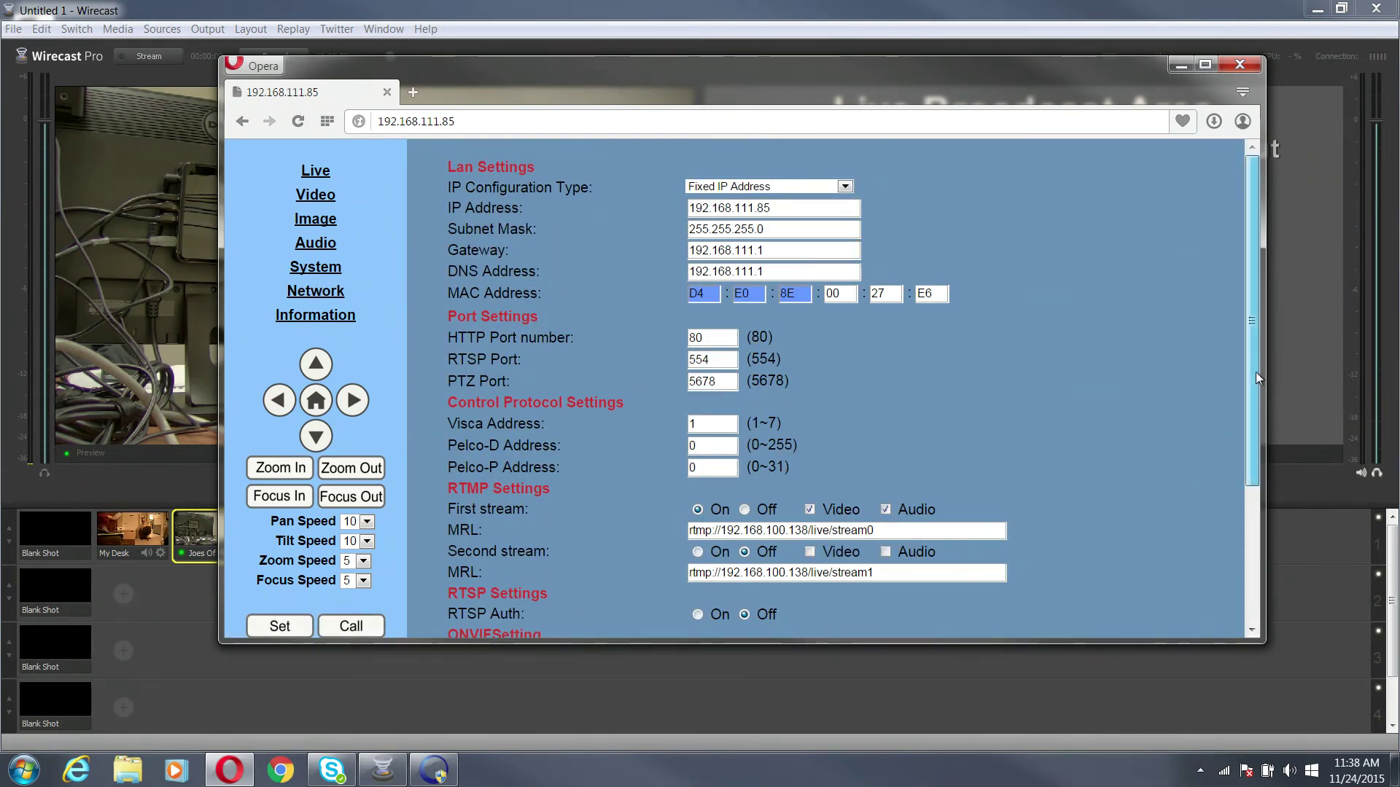
left_click_drag(1255, 372, 1254, 532)
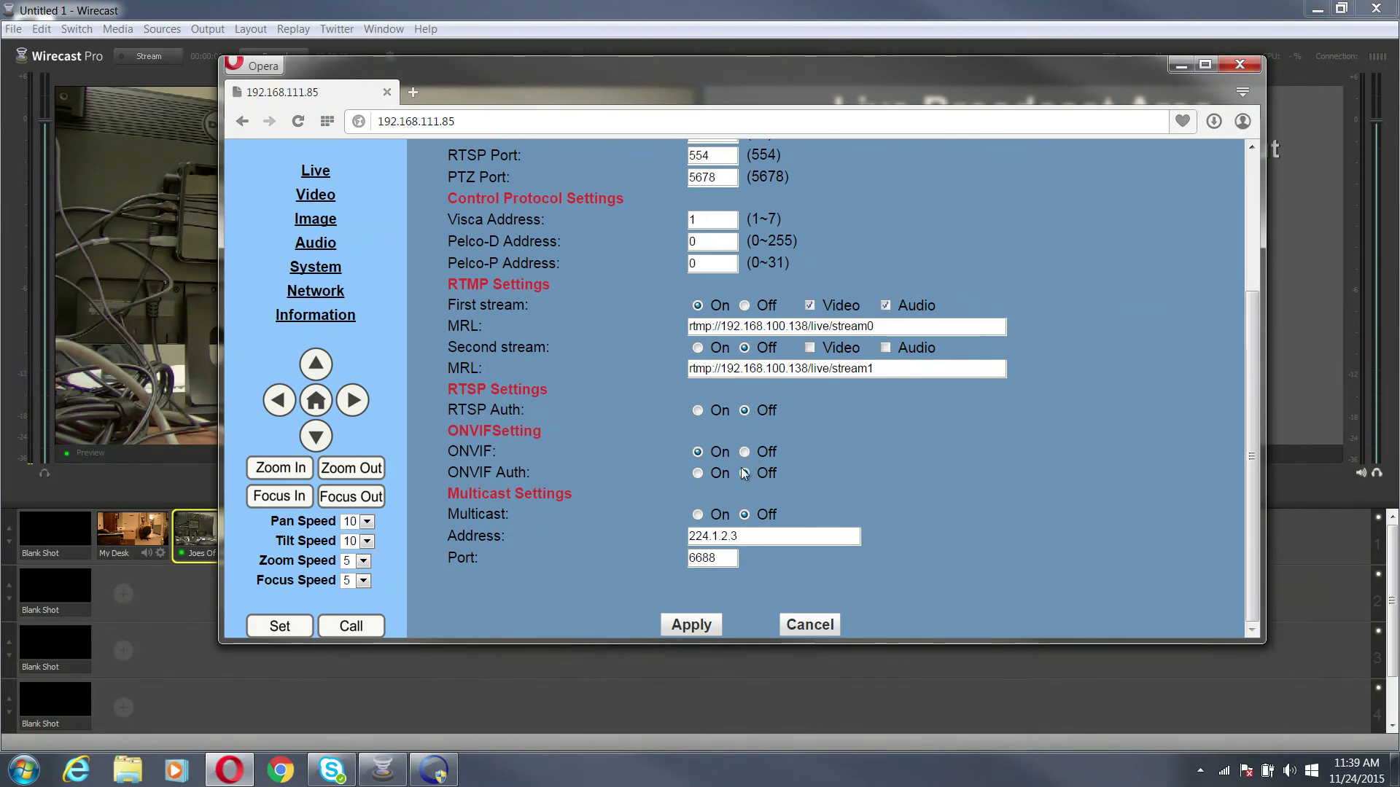
scroll(679, 308, "up", 3)
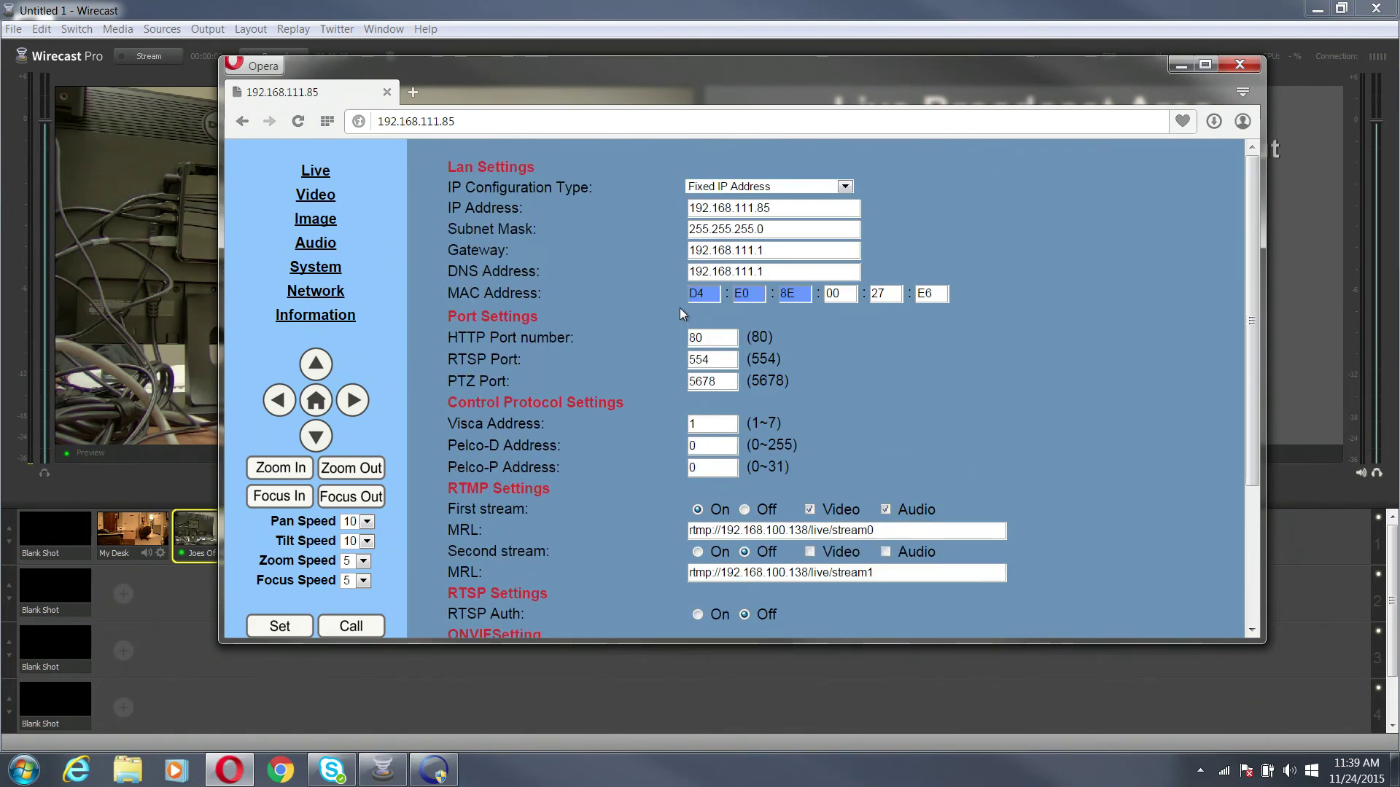
scroll(670, 318, "down", 3)
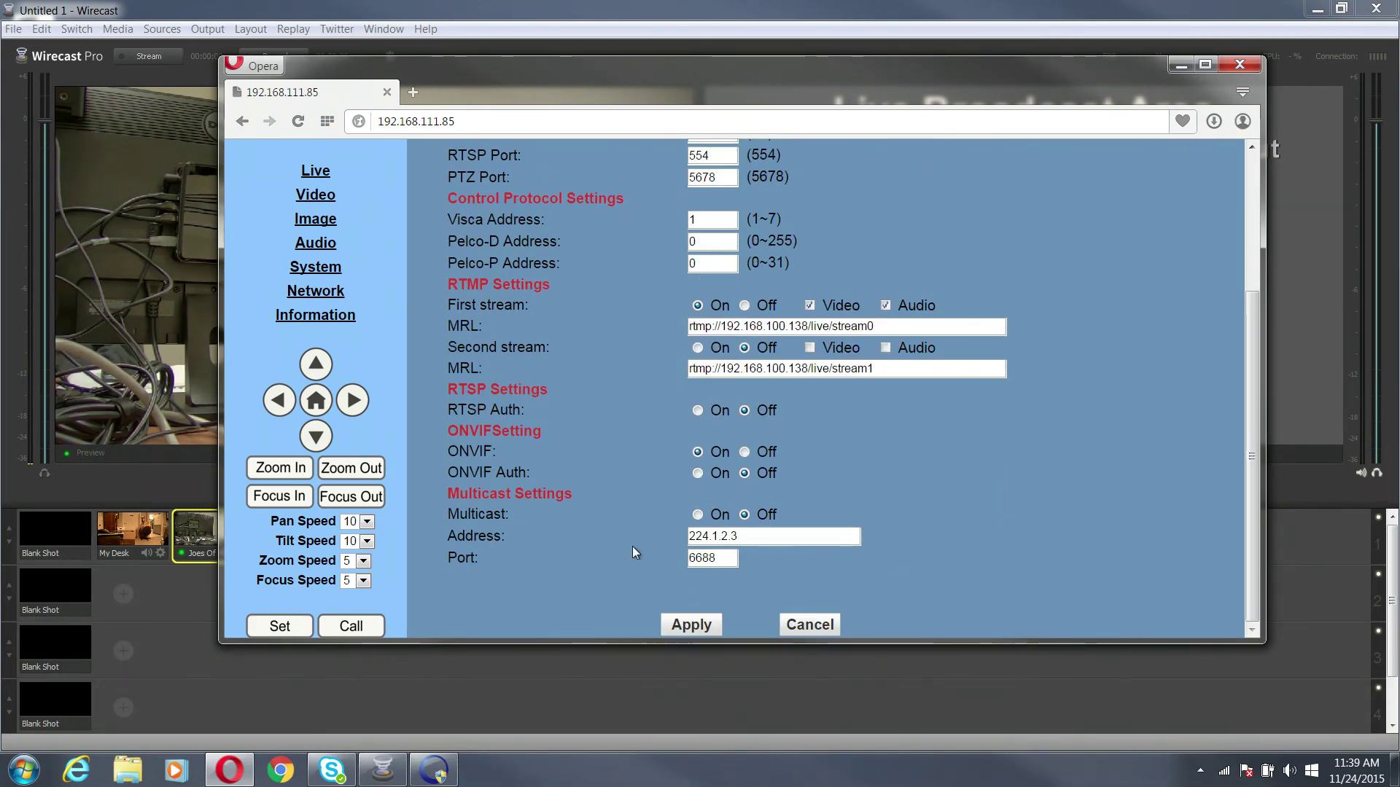
- View the camera's system settings and live page, and close the Opera window
left_click(315, 267)
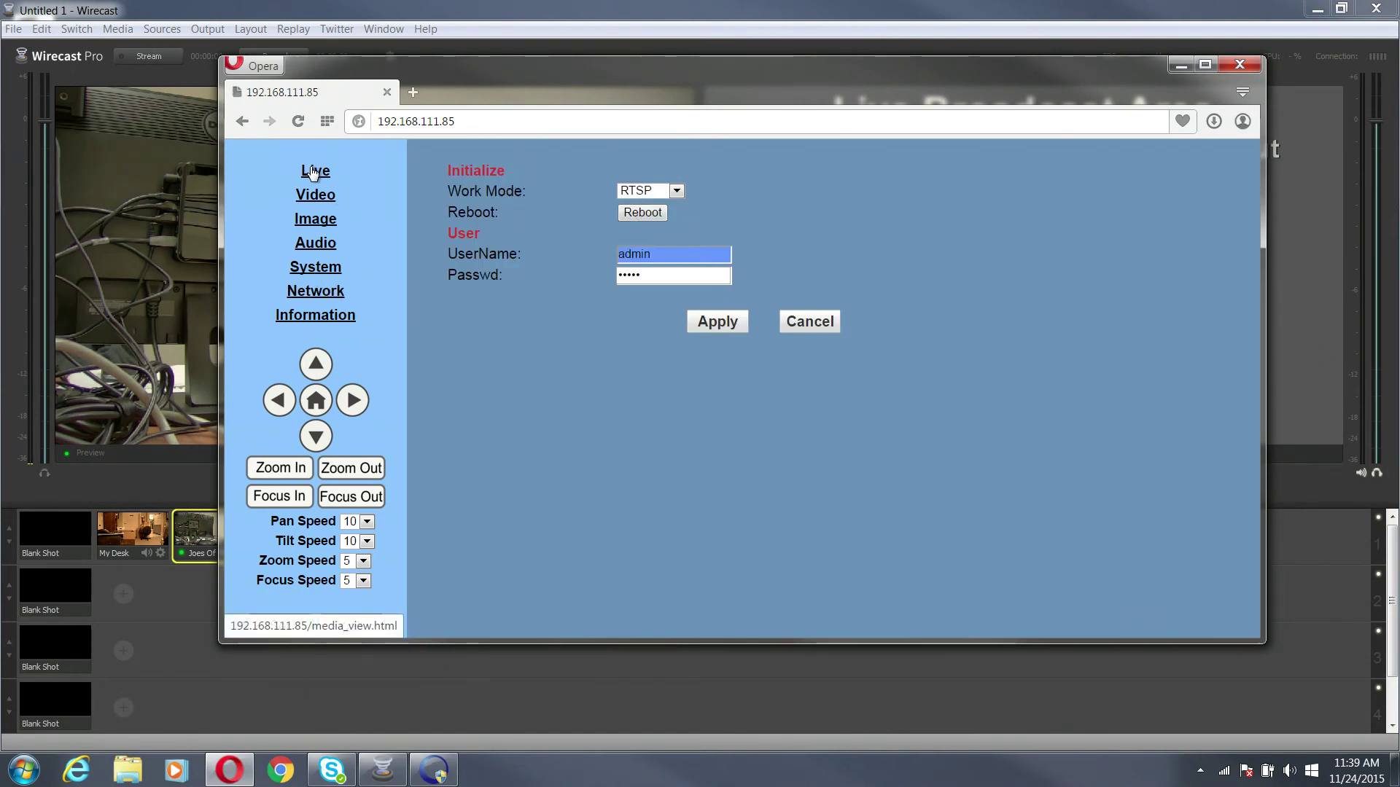
left_click(334, 167)
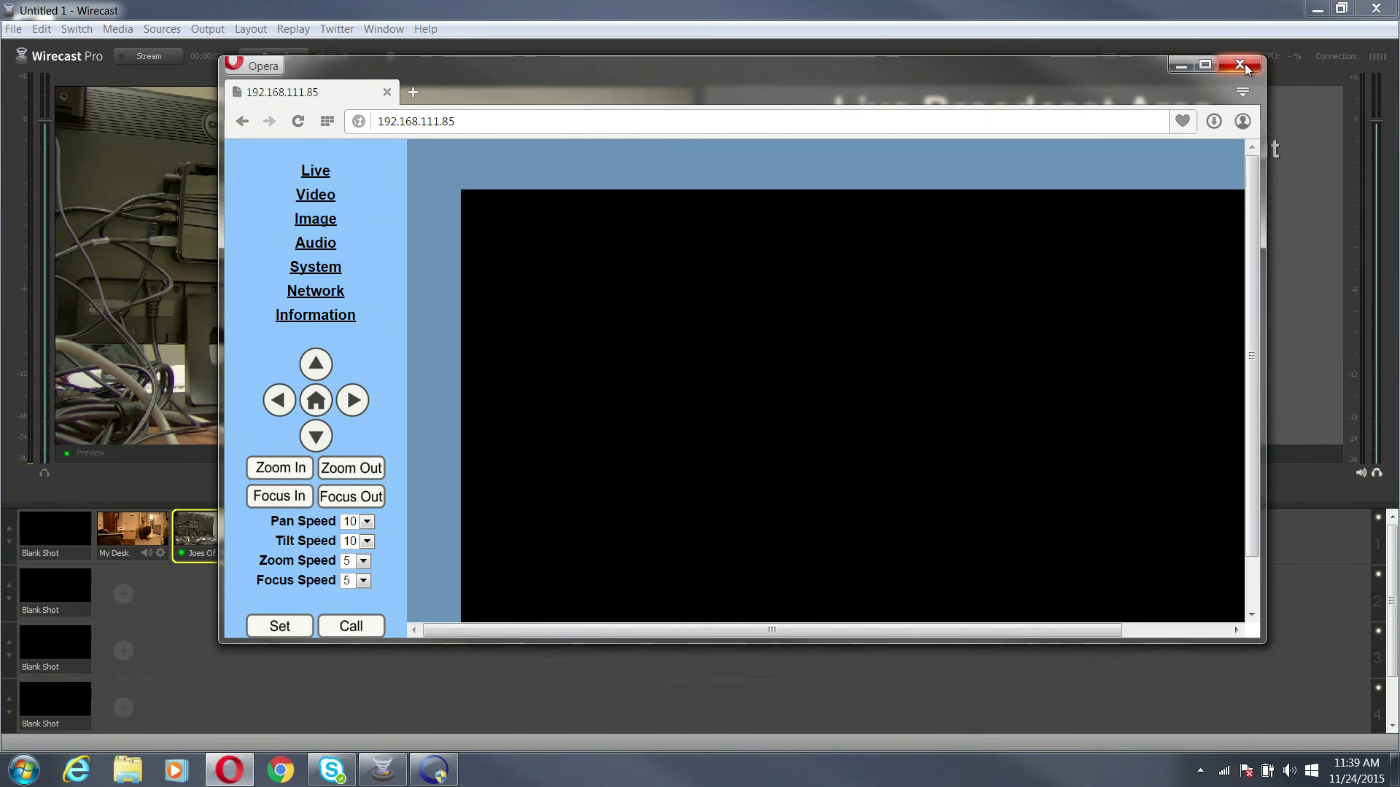
left_click(1245, 63)
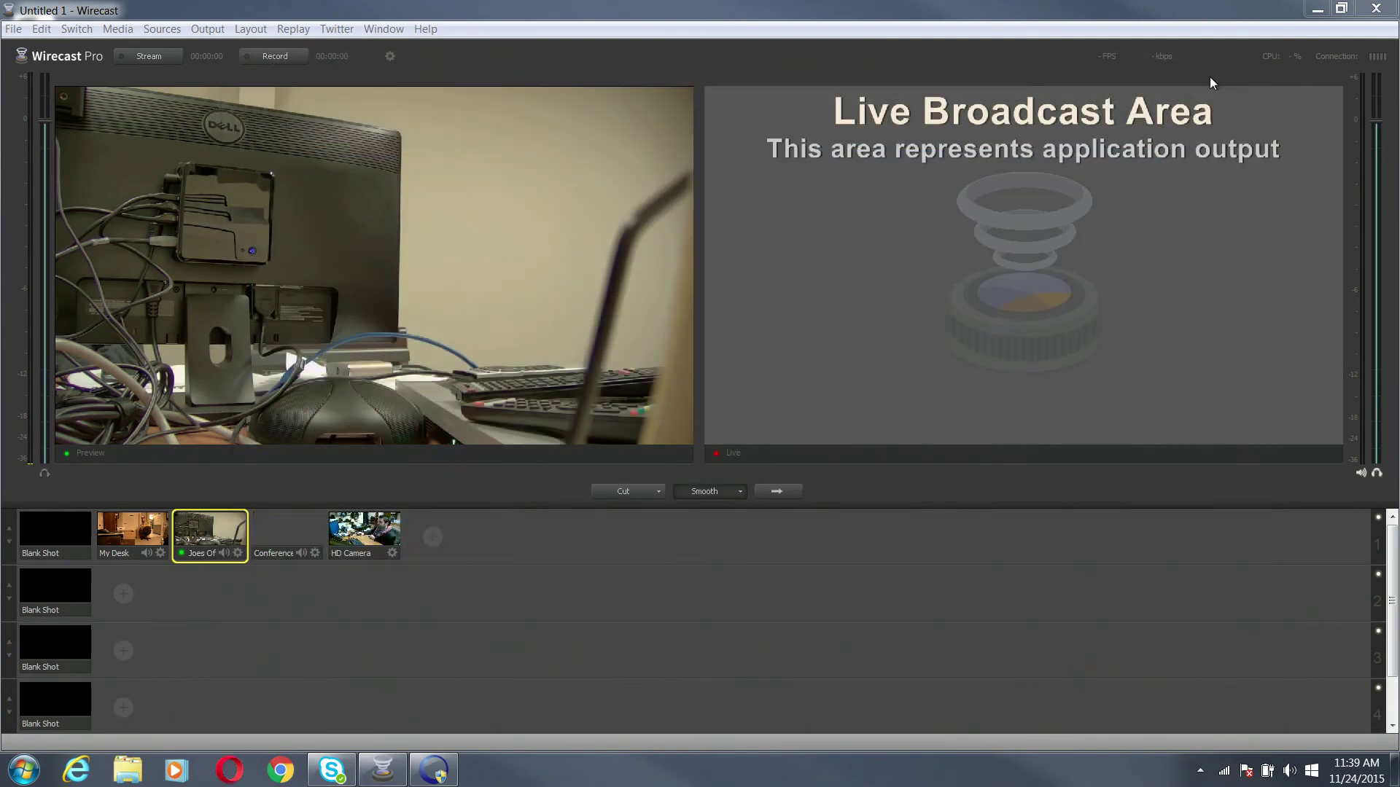
- Switch the Wirecast preview repeatedly among the HD Camera, Conference Room, Joes Office and My Desk shots, ending on HD Camera
left_click(372, 531)
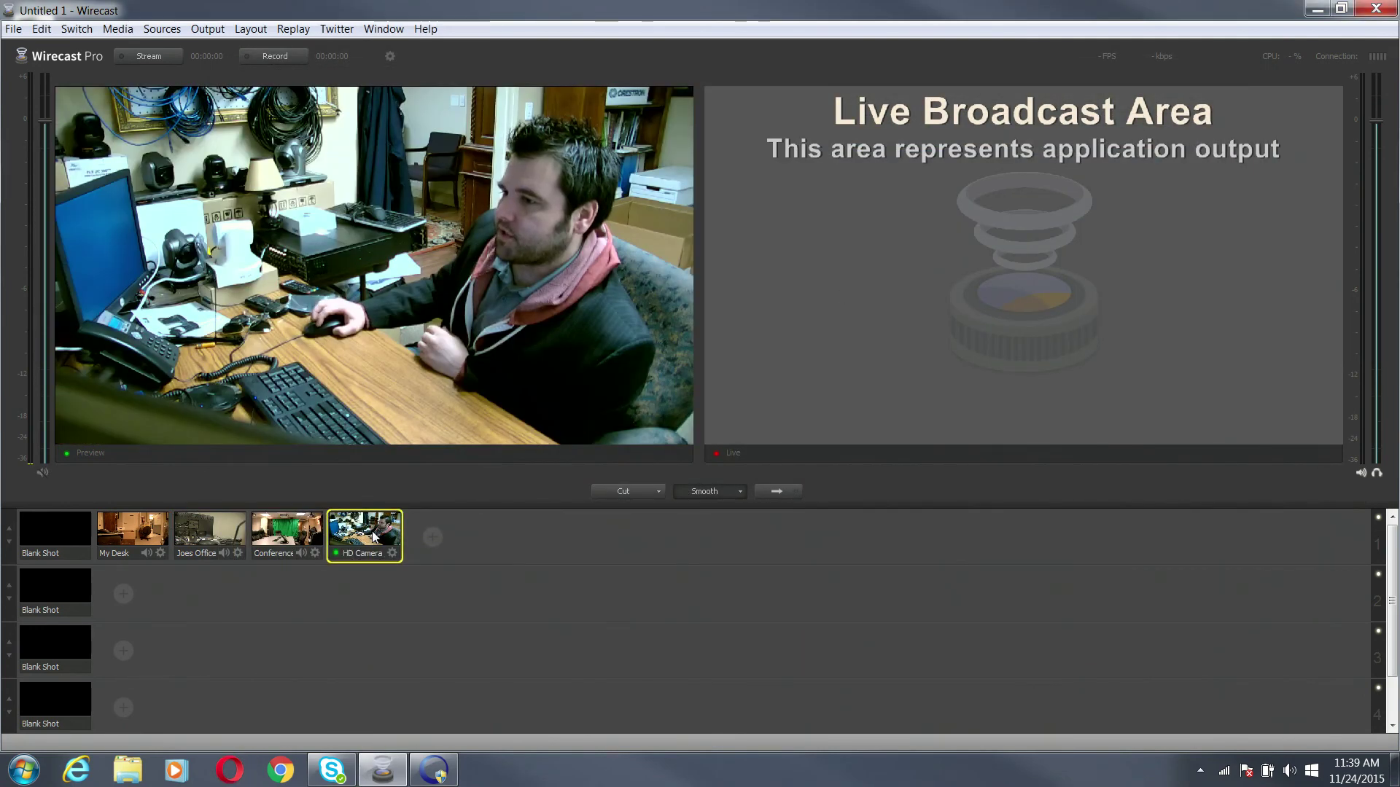
left_click(294, 535)
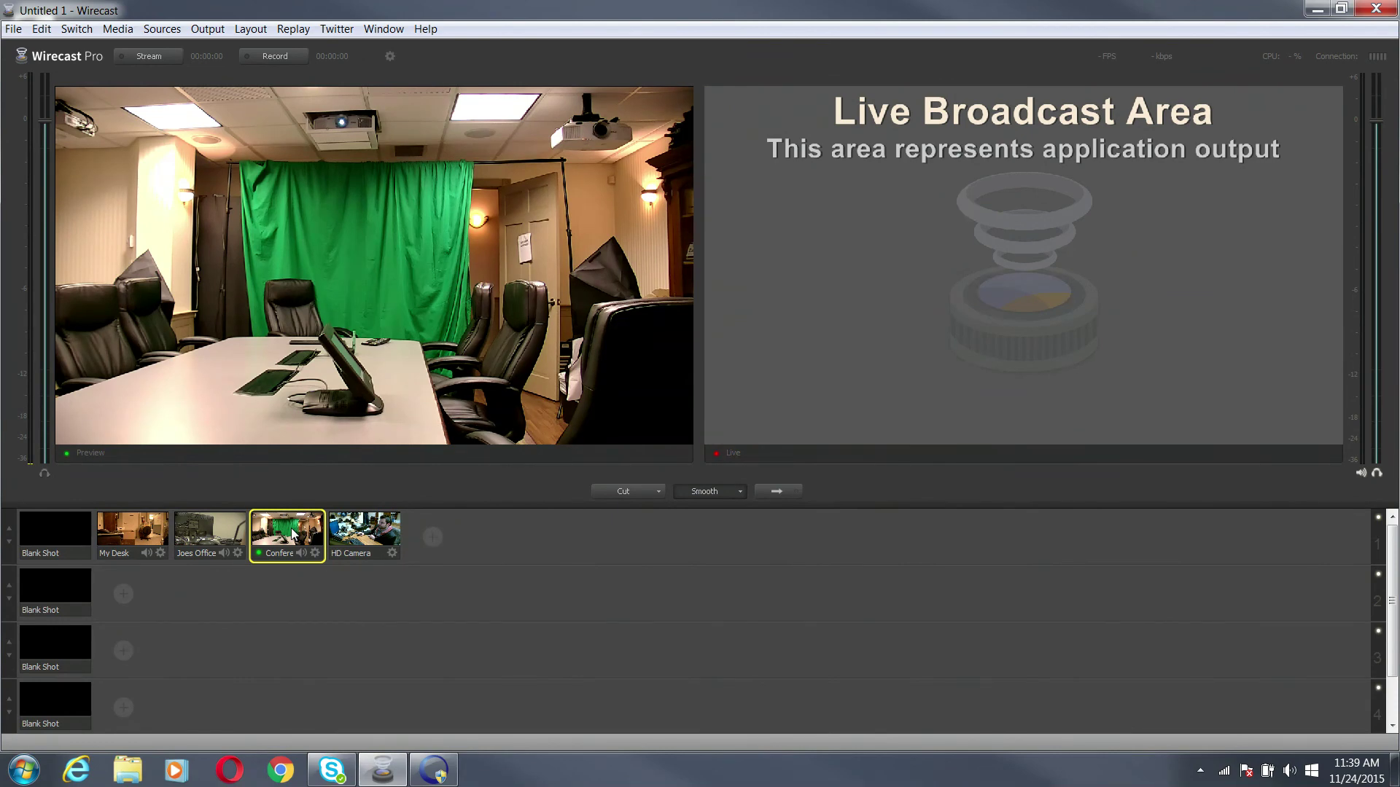
left_click(354, 538)
left_click(213, 532)
left_click(134, 533)
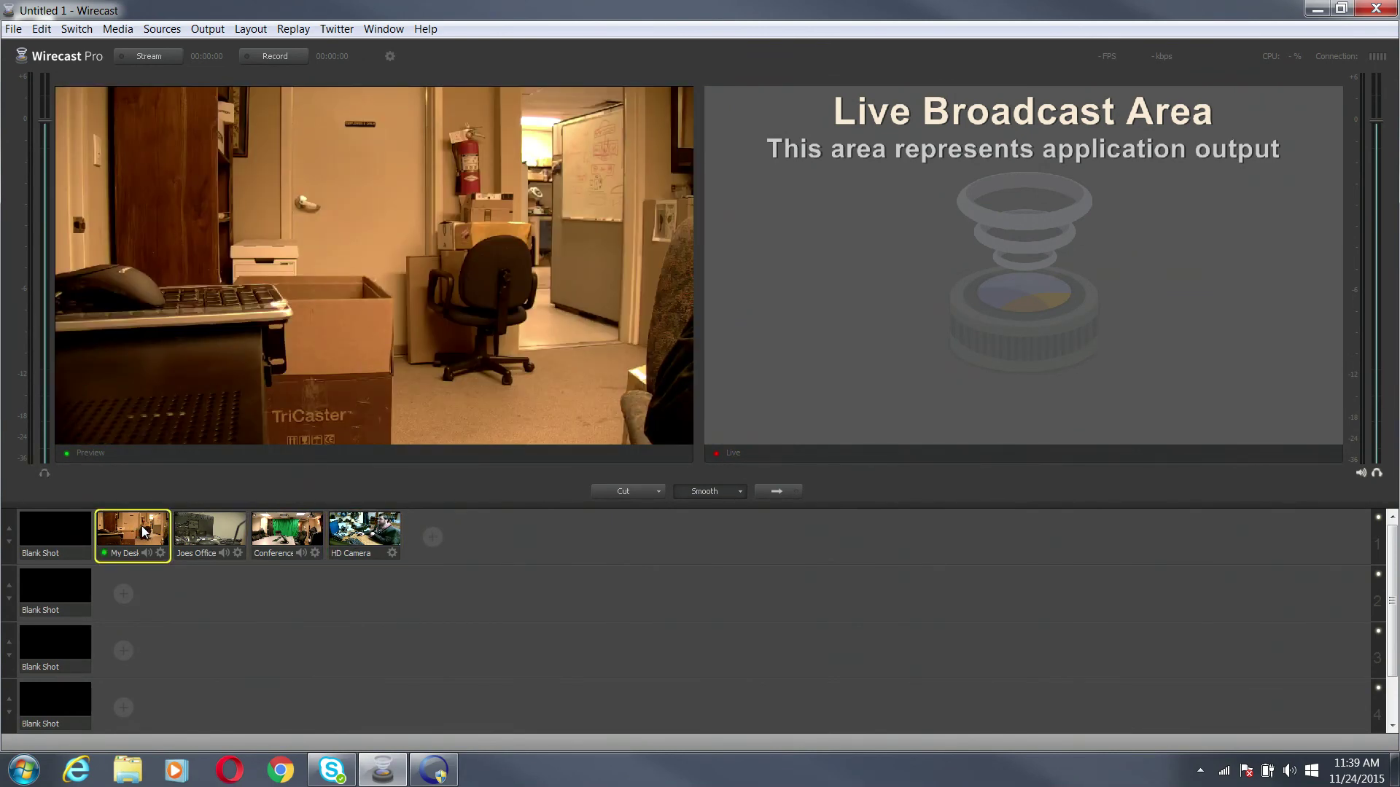
left_click(220, 531)
left_click(278, 531)
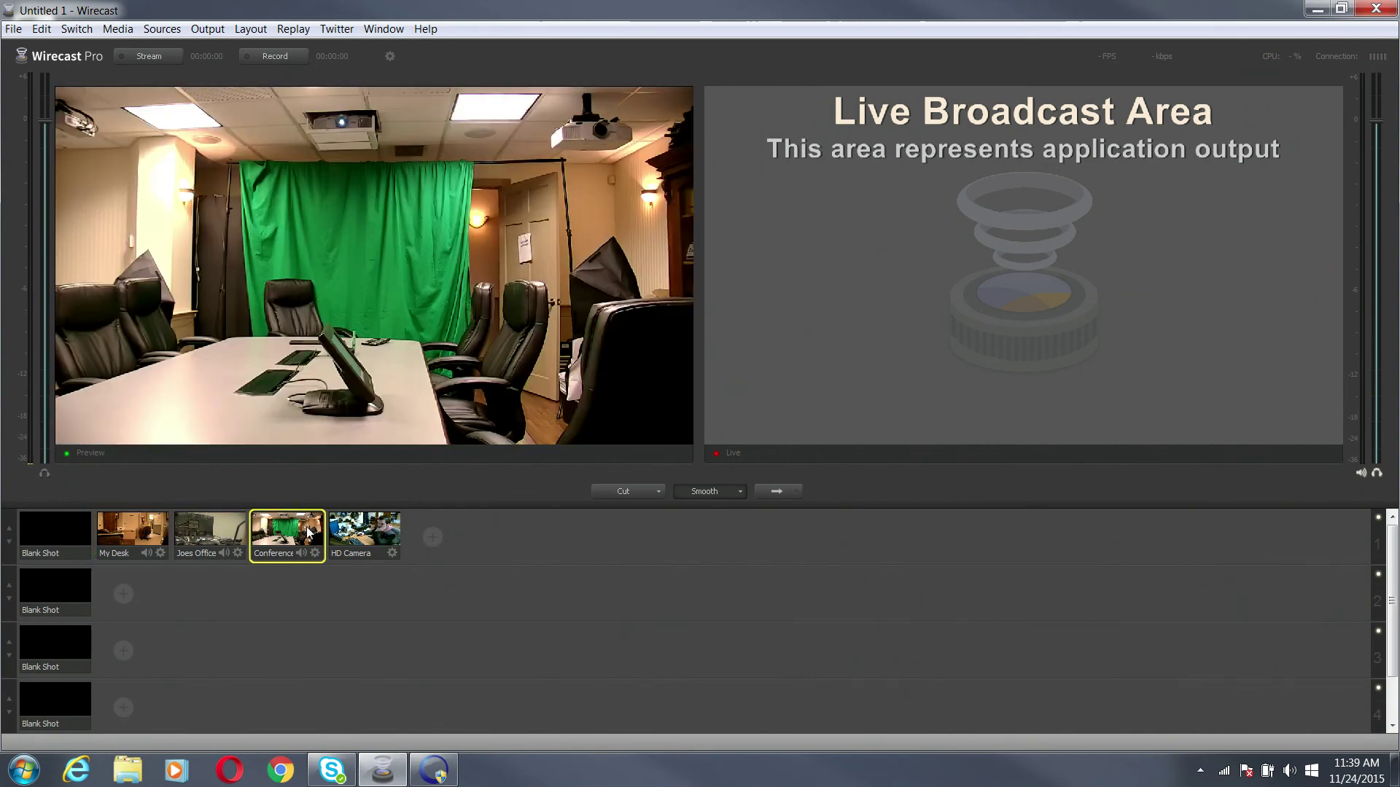
left_click(332, 533)
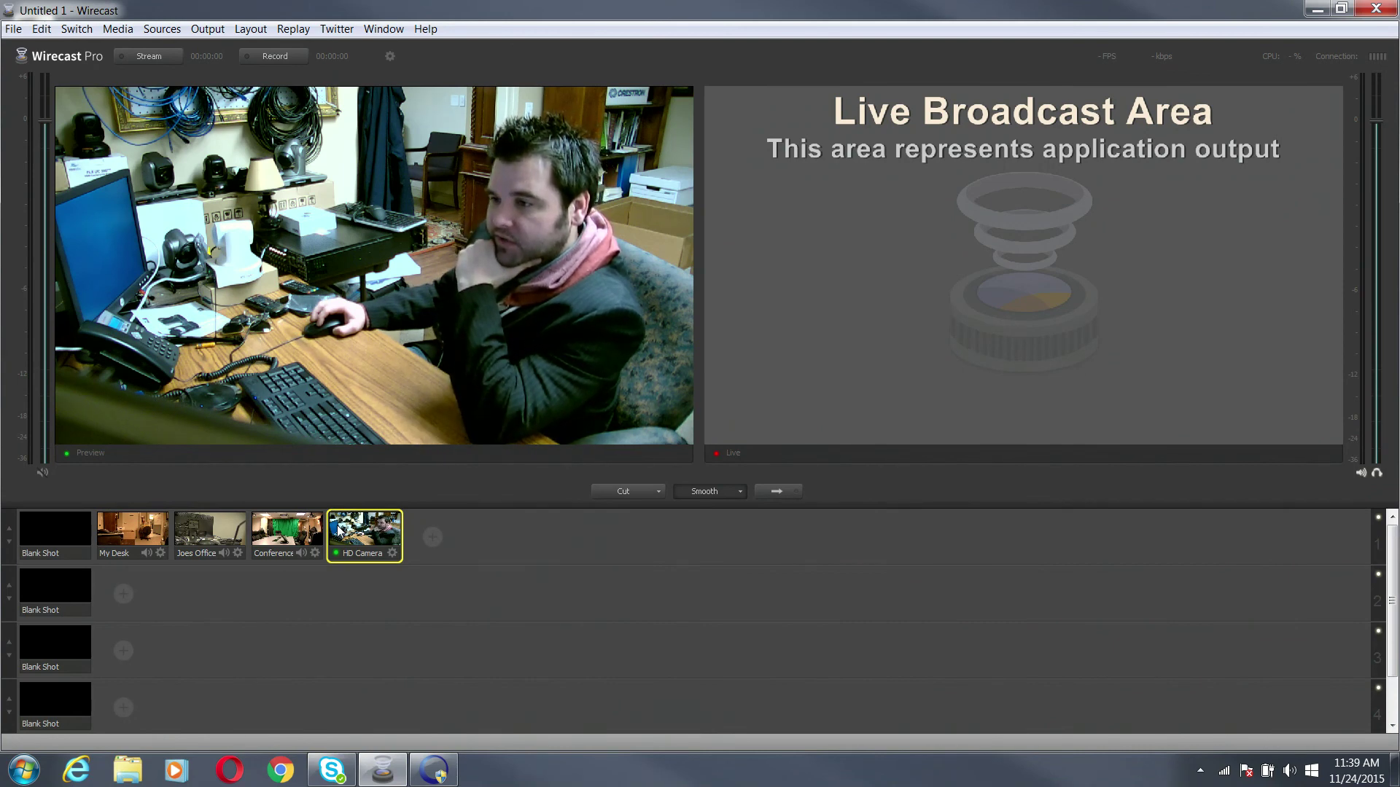
left_click(291, 531)
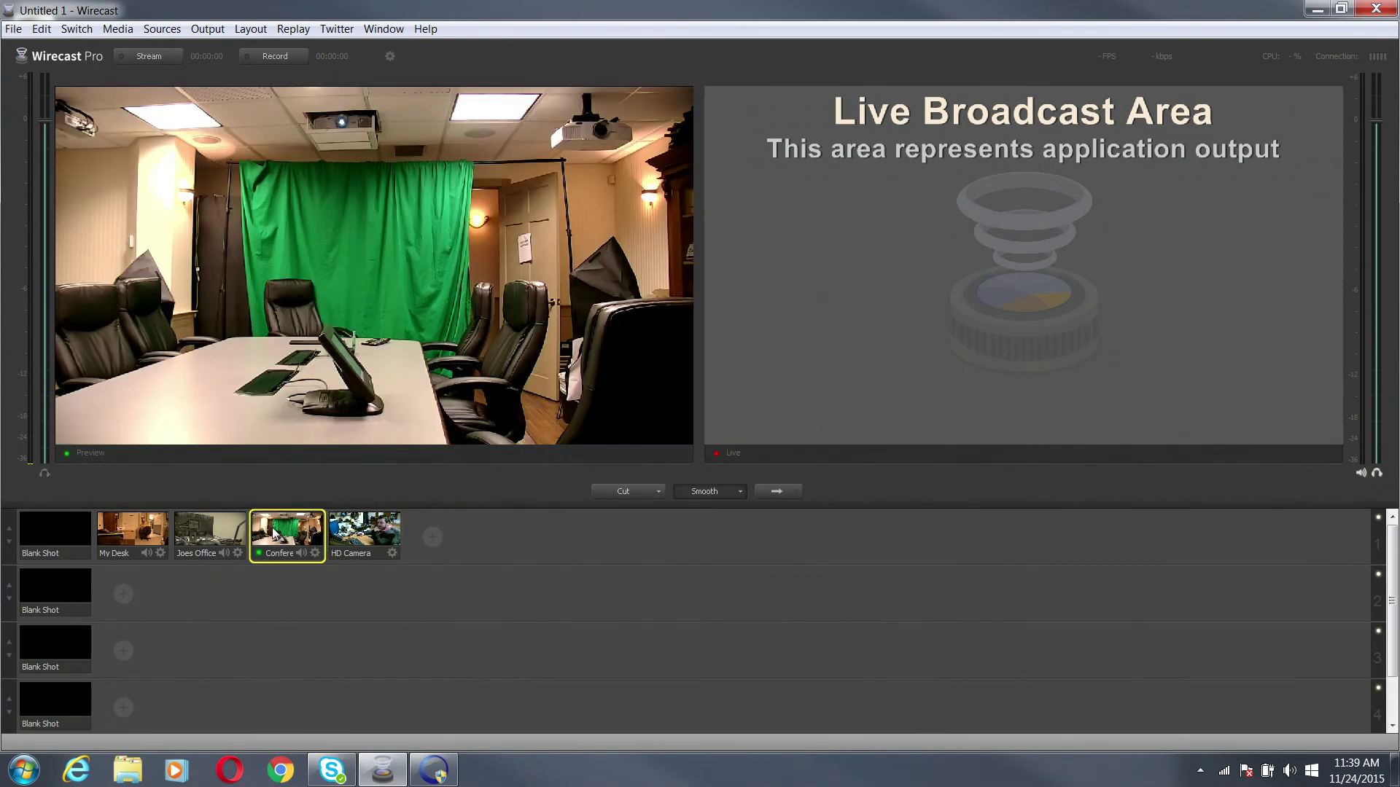
left_click(227, 531)
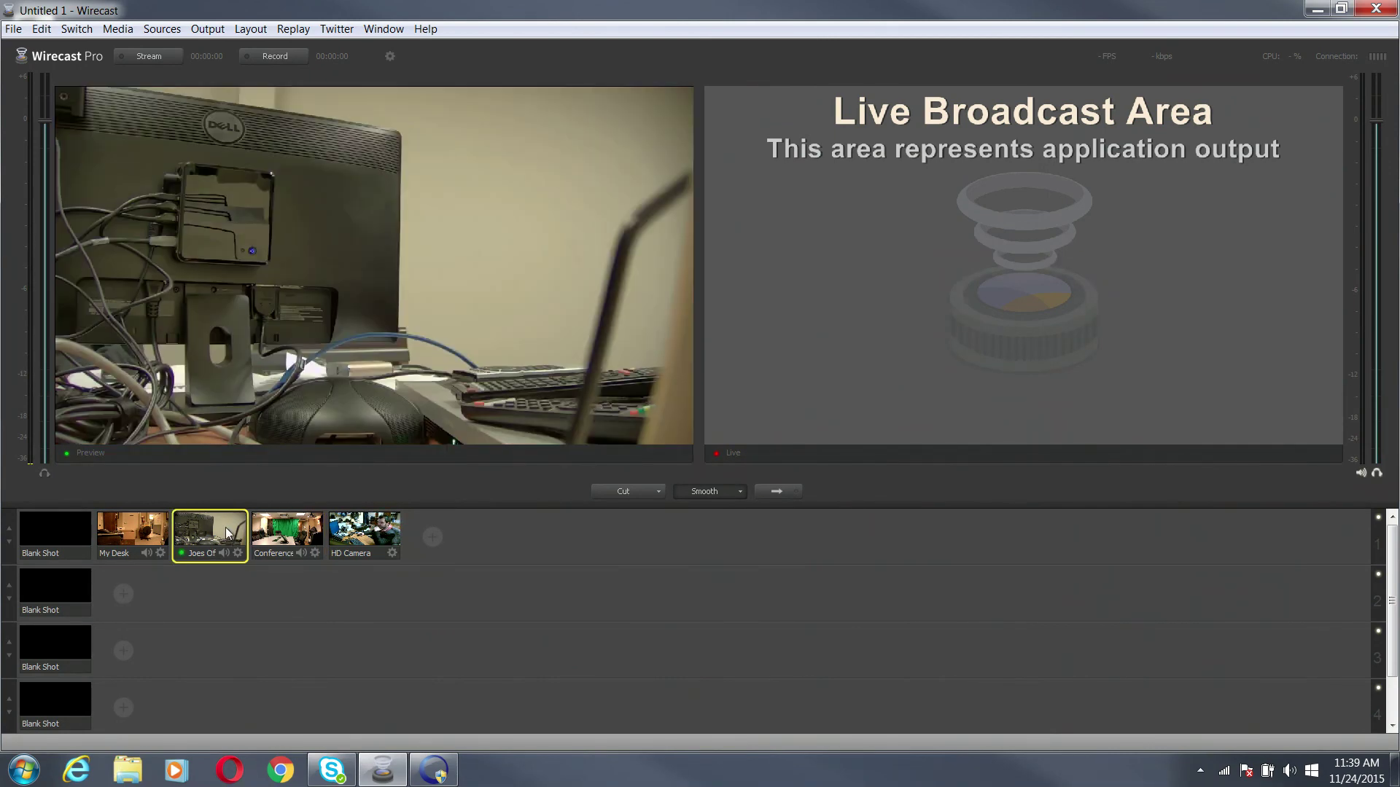
left_click(352, 532)
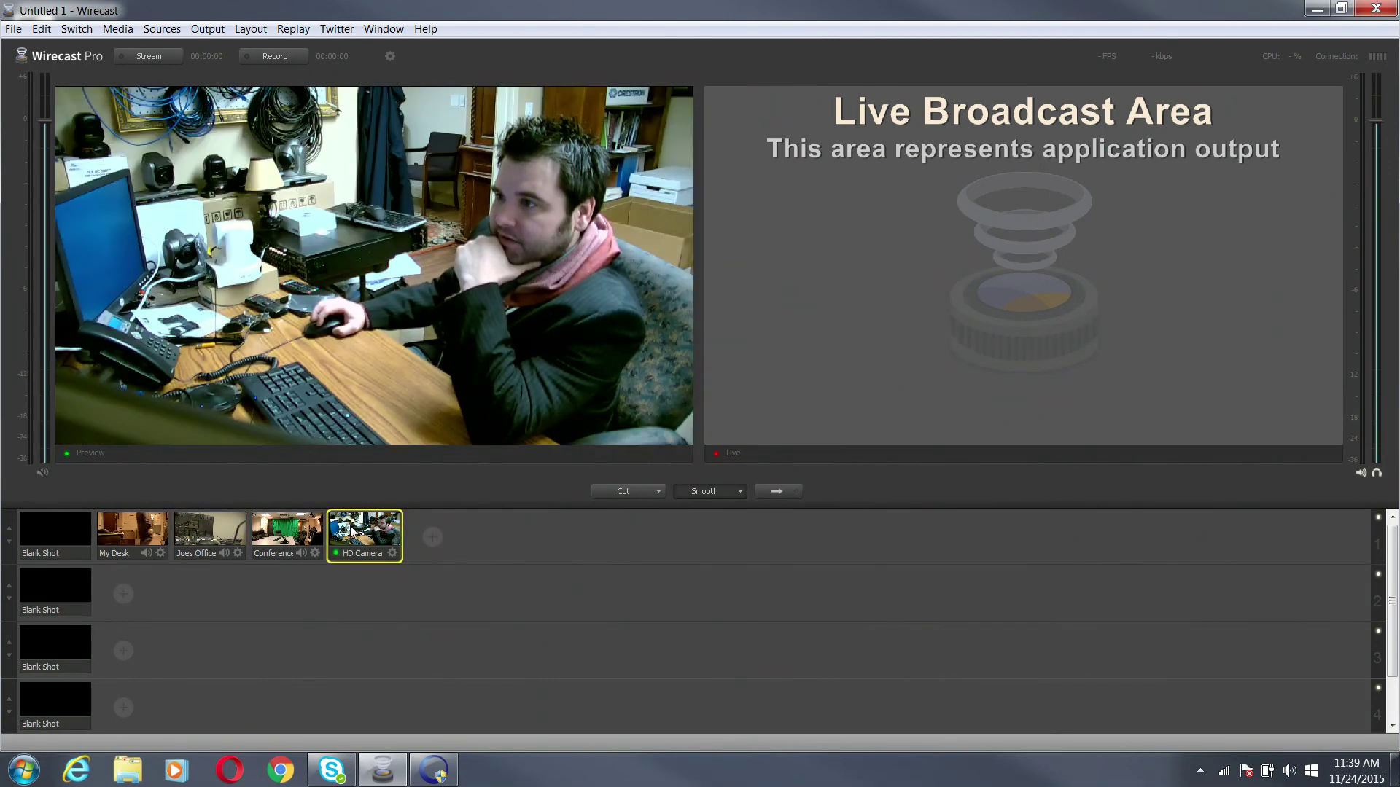